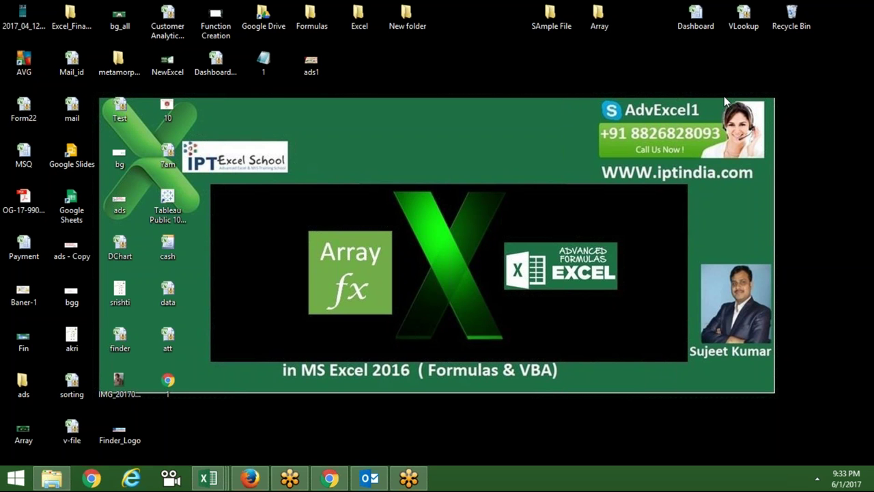
Step: Open the pinned Data workbook from Excel's recent files list
mouse_move(217, 481)
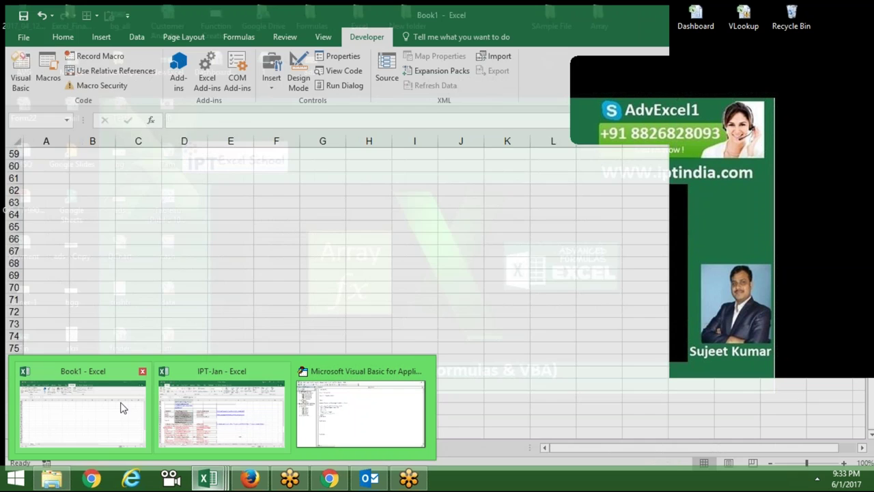
click(121, 406)
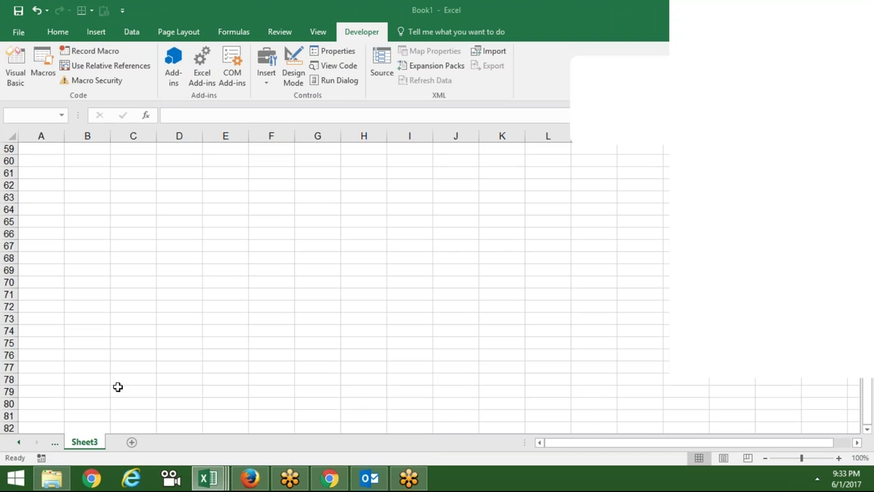
click(24, 35)
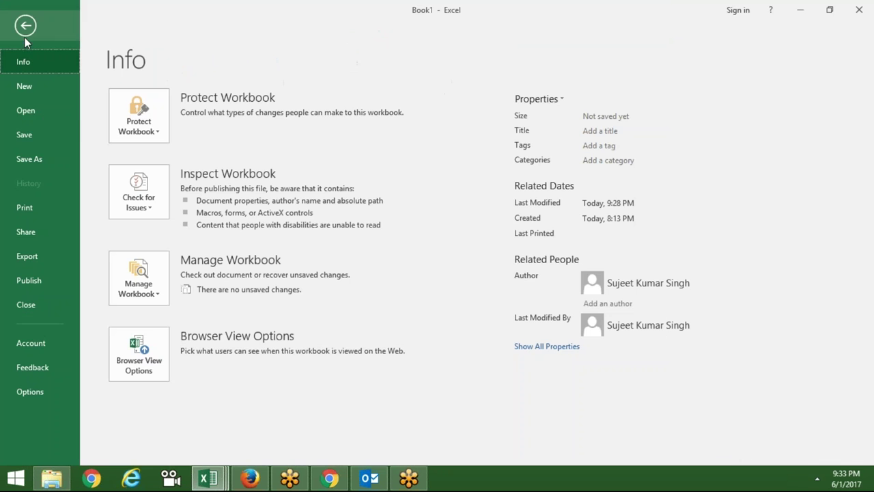
click(49, 116)
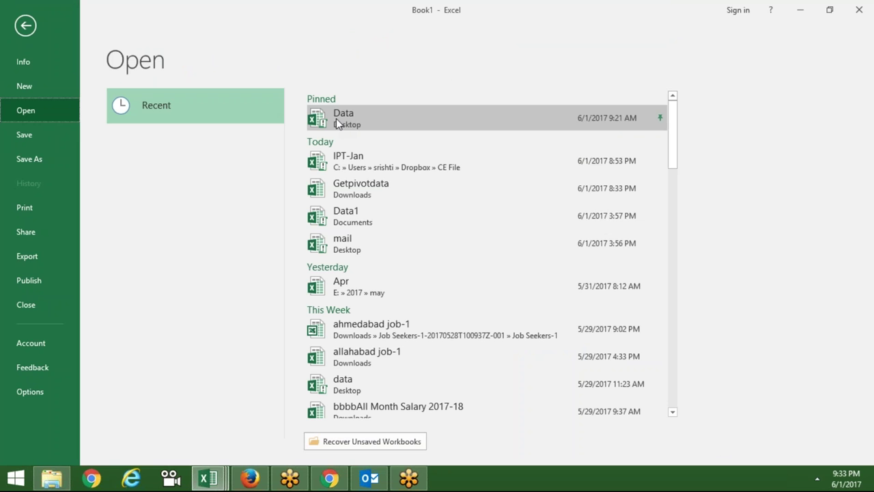
click(352, 130)
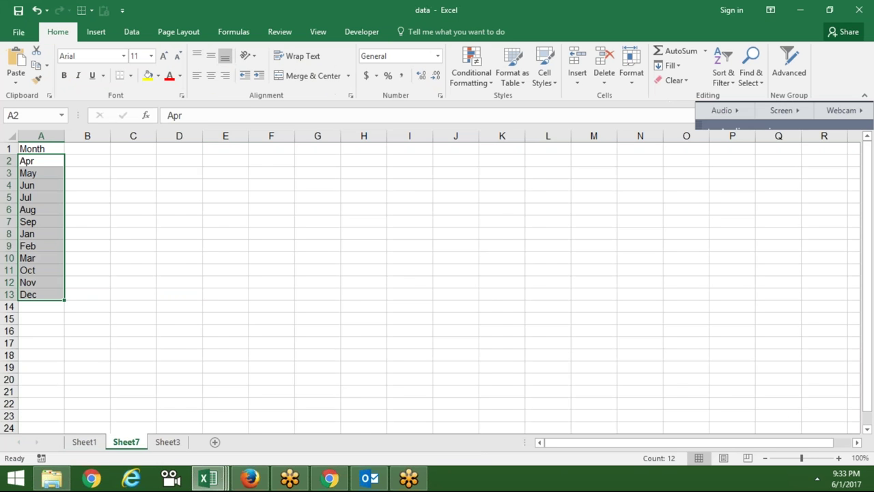
Step: Switch to Sheet1 and select the Full Name header cell A1 of the employee table
click(92, 444)
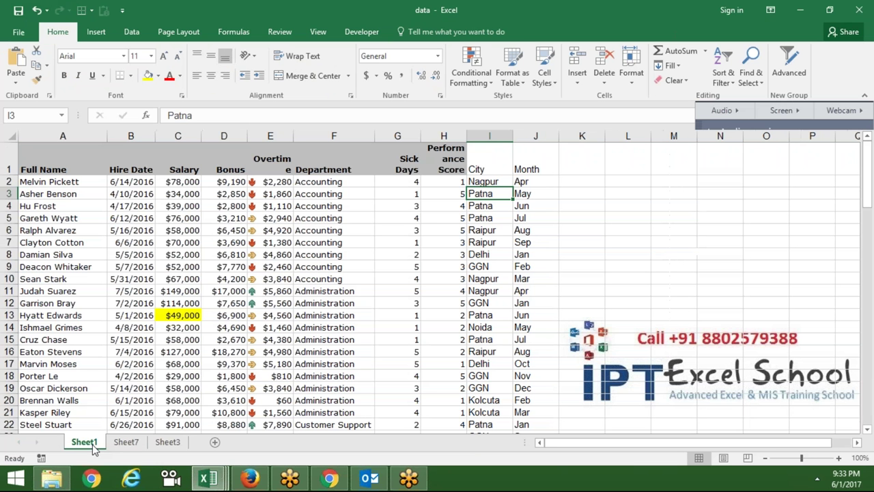
click(133, 267)
click(87, 166)
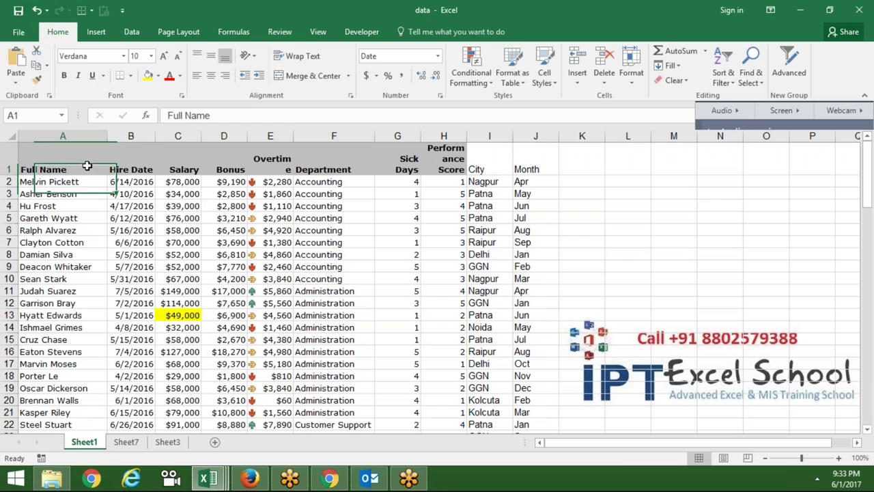
click(97, 32)
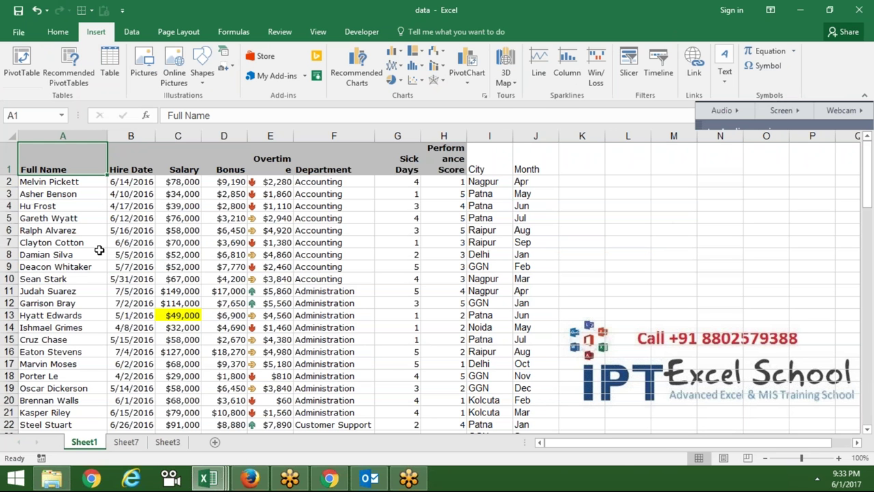
Step: Close the Outlook and Chrome windows from the taskbar
right_click(366, 480)
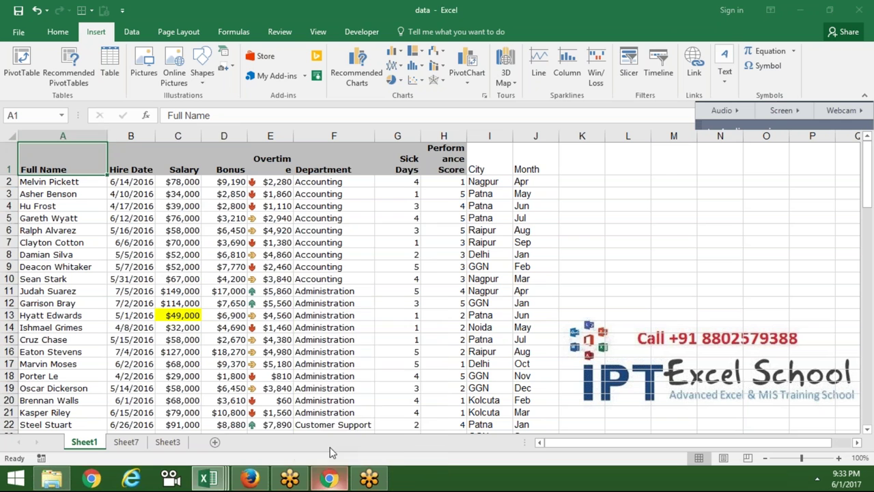
right_click(330, 478)
click(251, 480)
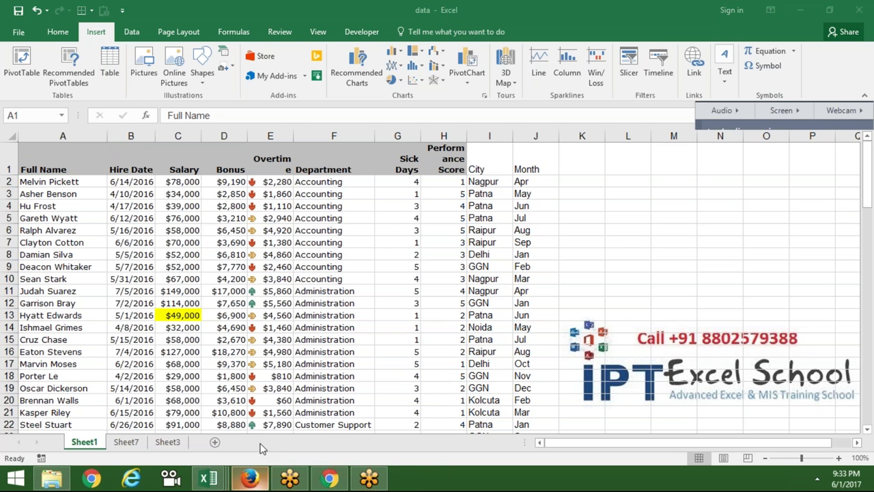
Step: Close the Firefox window, confirming that both its tabs close
right_click(257, 481)
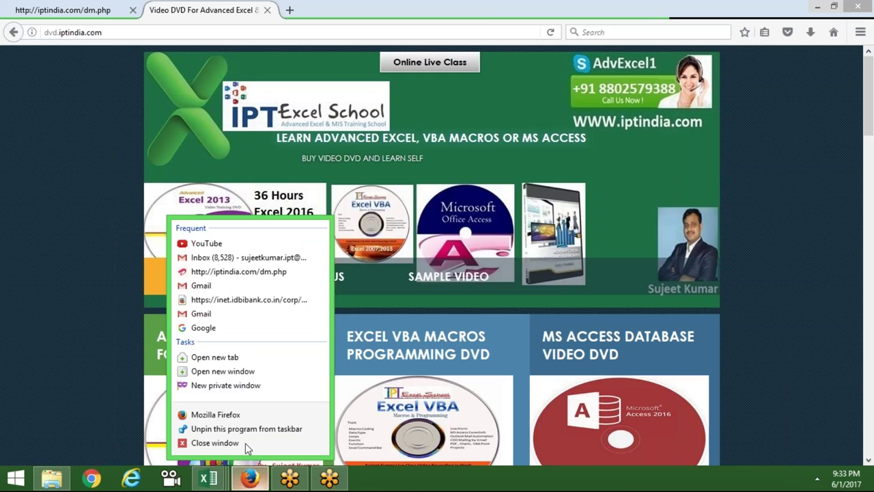
click(245, 442)
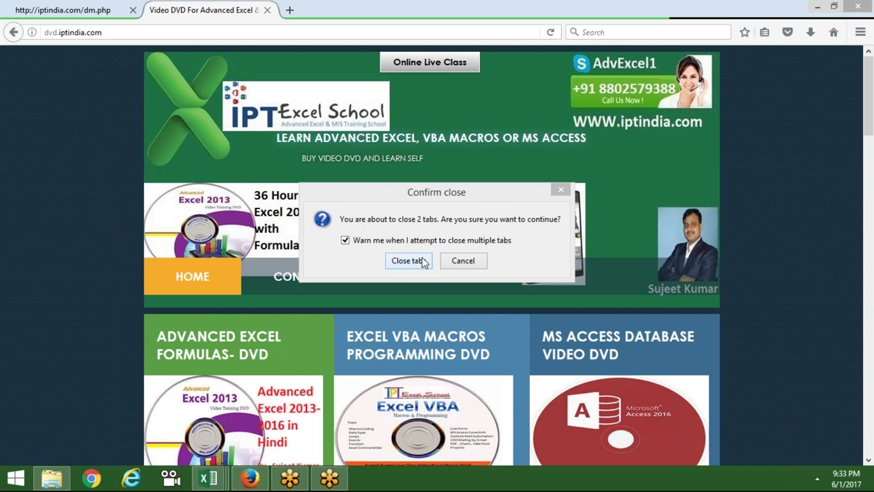
key(Return)
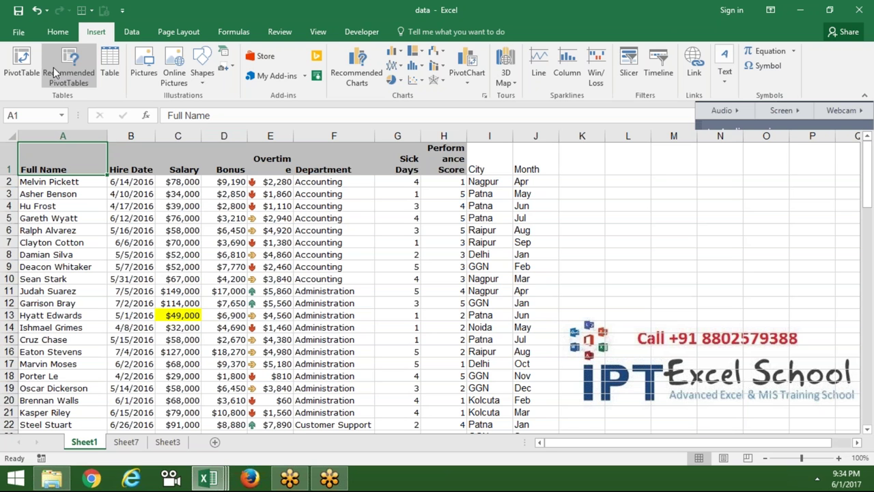
click(28, 73)
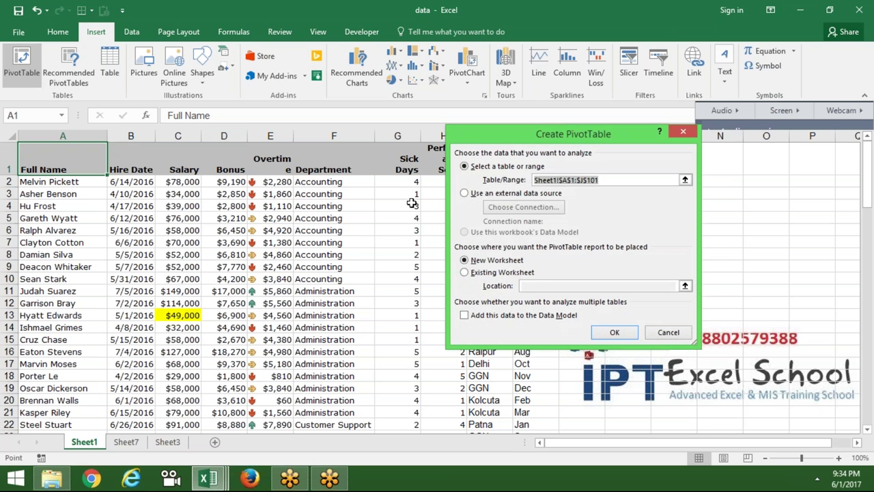
Step: Create the PivotTable on a new sheet with Department as rows and a count of Full Name
click(605, 335)
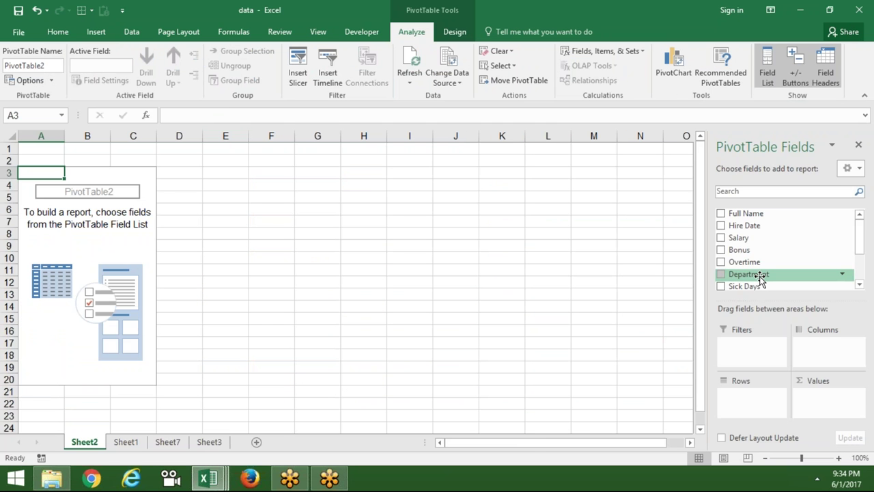
drag(761, 280, 752, 410)
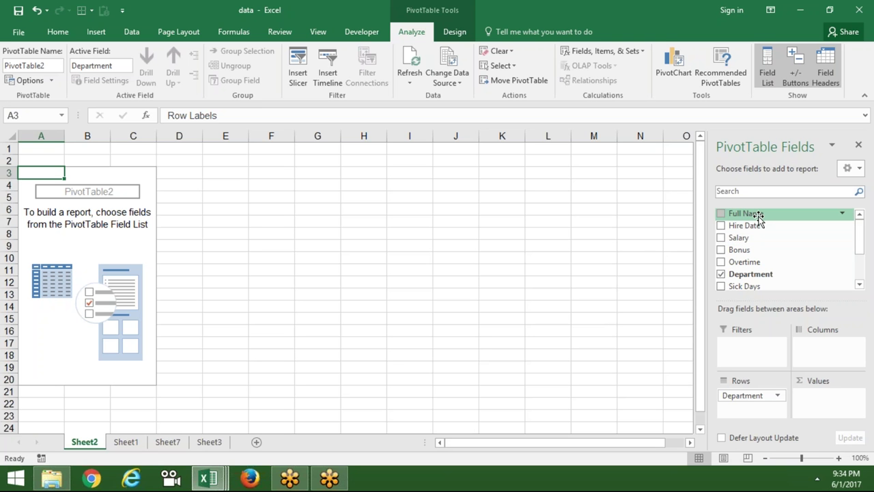
drag(758, 217, 827, 397)
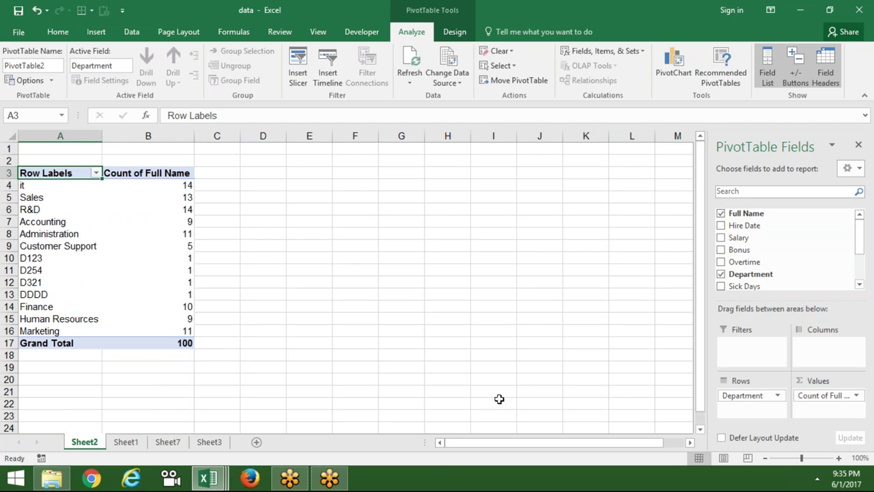
click(123, 258)
click(122, 220)
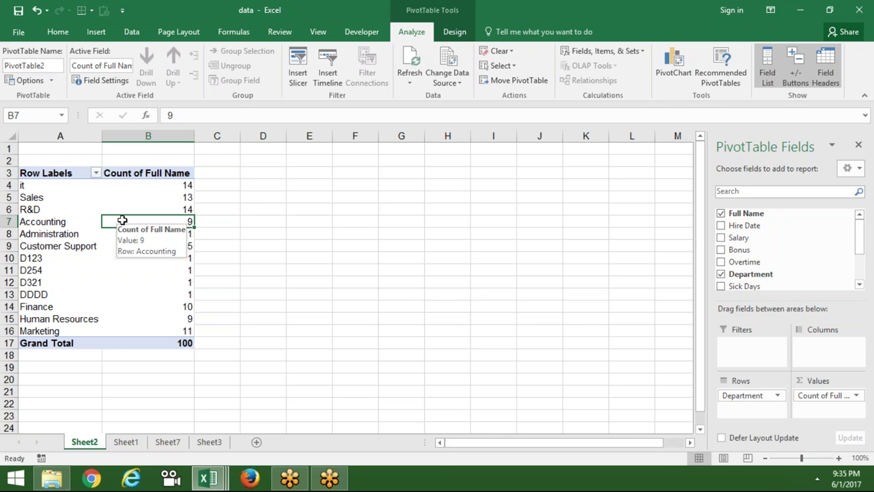
click(44, 261)
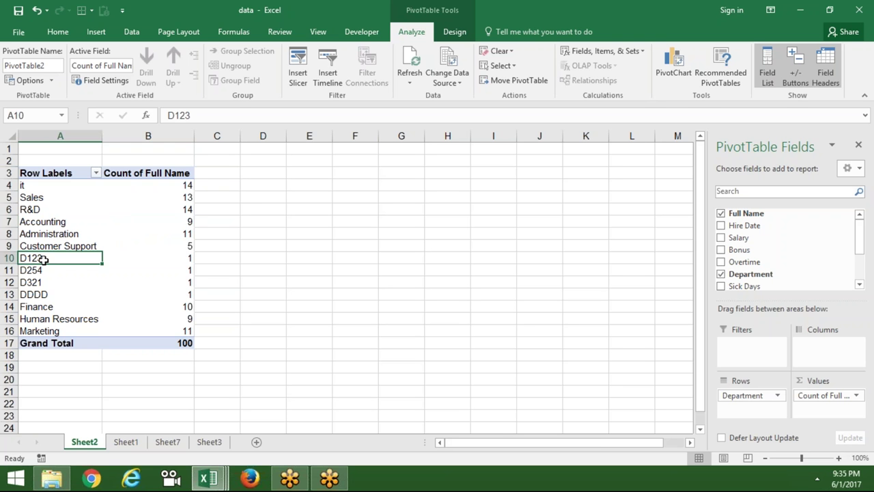
Step: Select the D123, D254, D321 and DDDD department cells in the PivotTable
shift+click(48, 293)
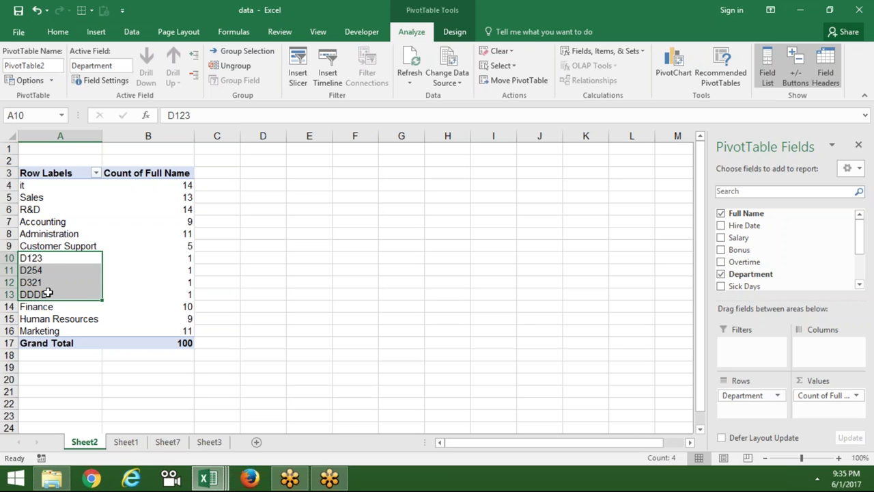
click(77, 270)
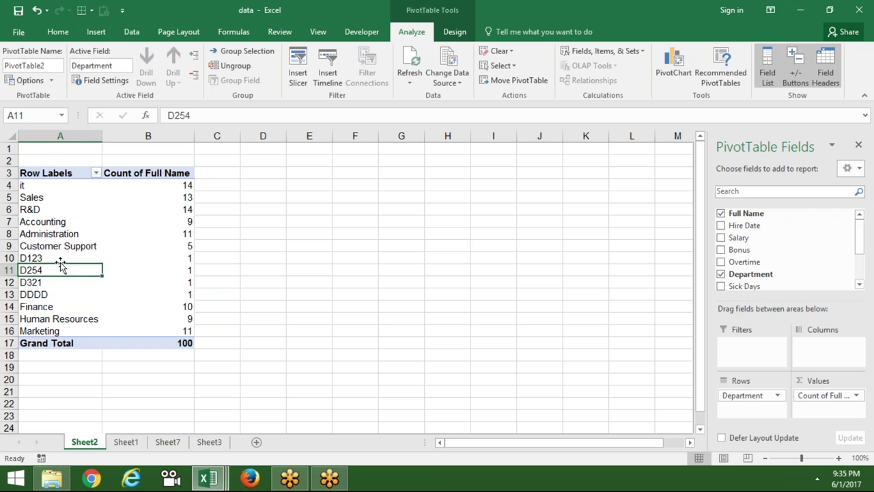
drag(61, 261, 67, 291)
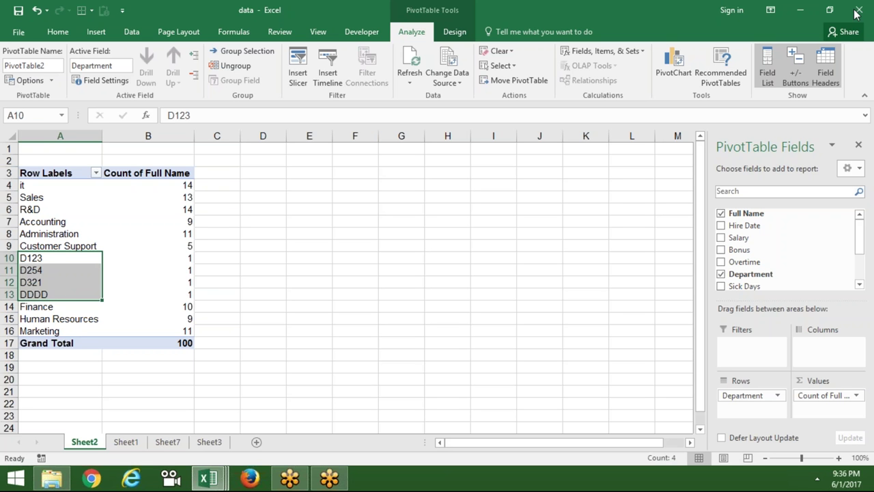
right_click(51, 262)
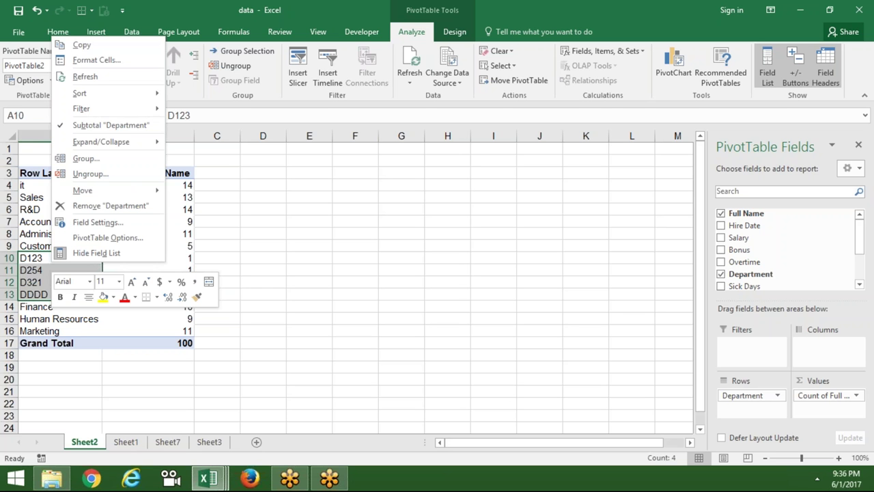
Step: Group D123, D254, D321 and DDDD into Group1 and select the Group1 label
click(107, 157)
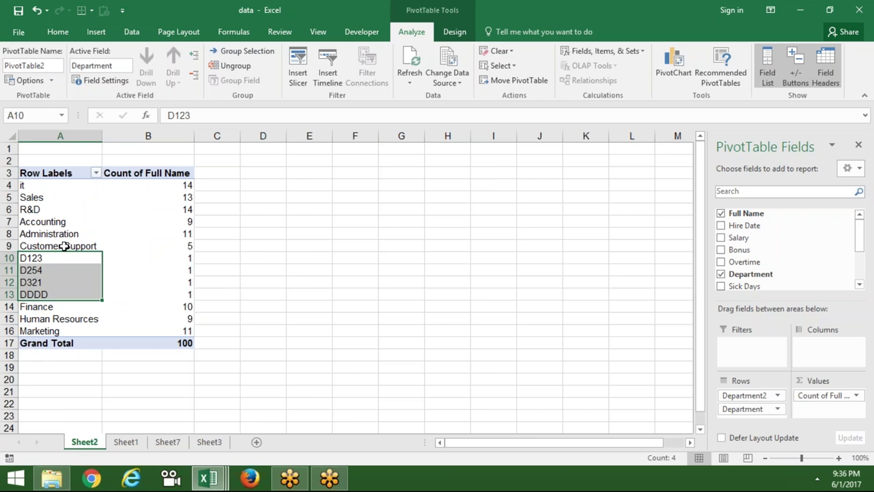
click(247, 268)
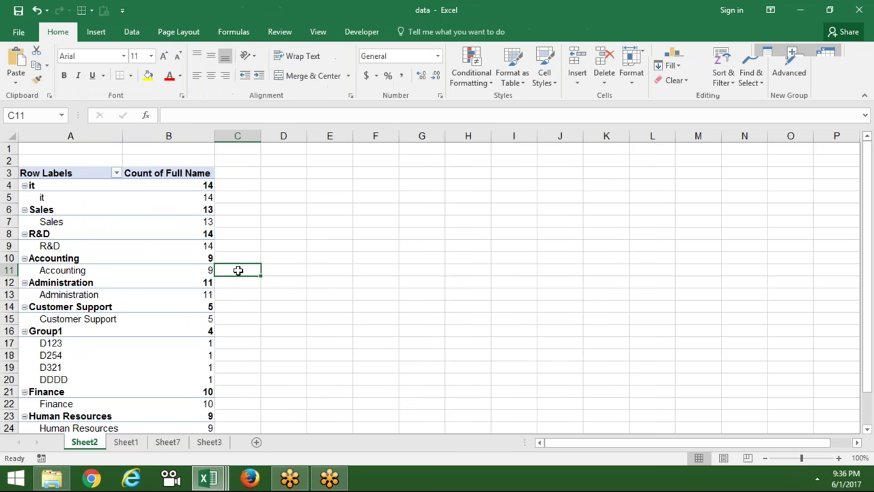
click(66, 352)
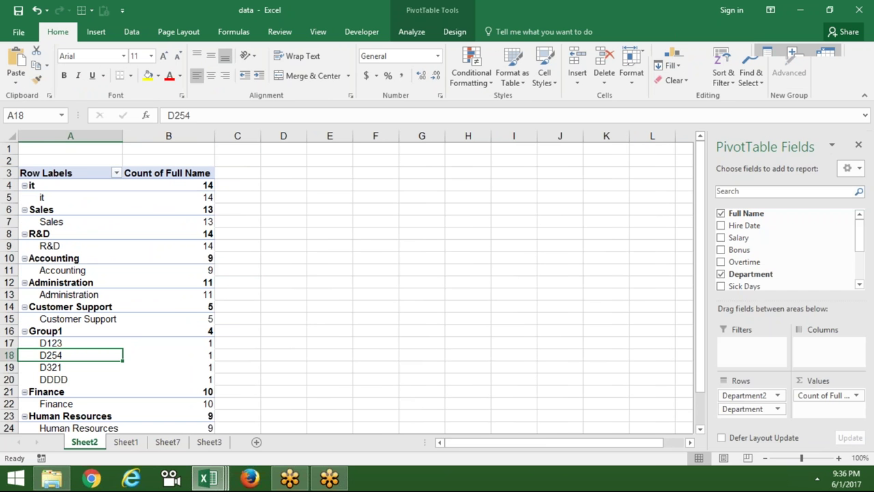
click(66, 332)
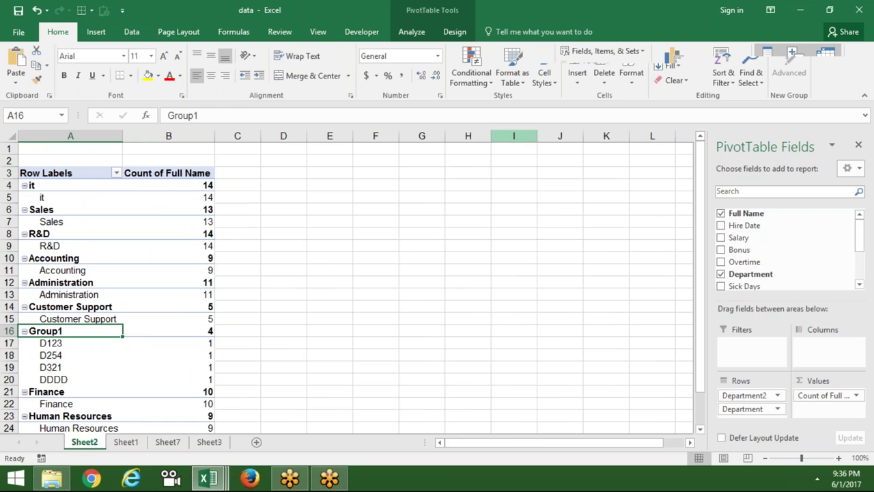
mouse_move(860, 19)
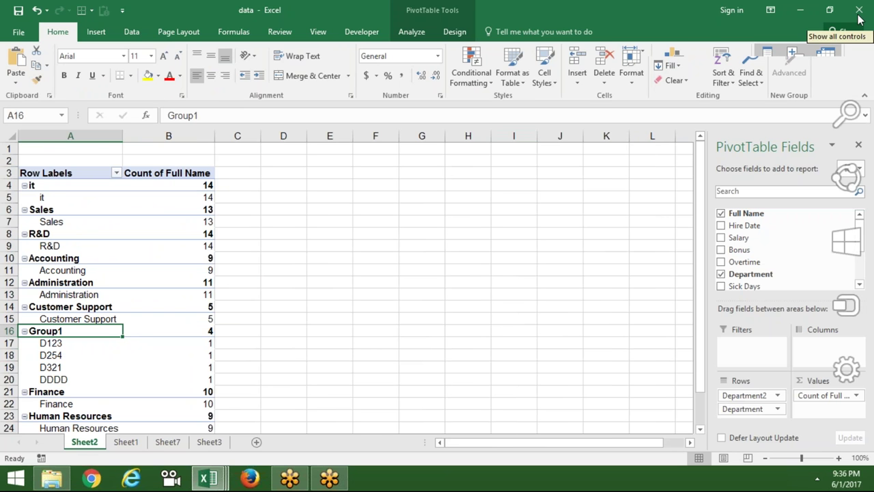
click(742, 109)
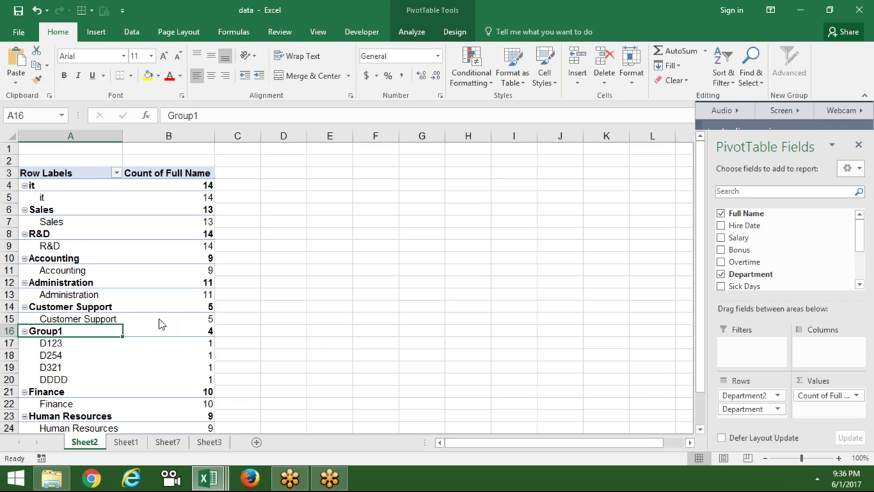
Step: Type 'Vendor' over the Group1 label, fixing typos, and confirm
mouse_move(161, 324)
text(V)
text(n)
key(BackSpace)
text(endor\)
key(BackSpace)
key(Return)
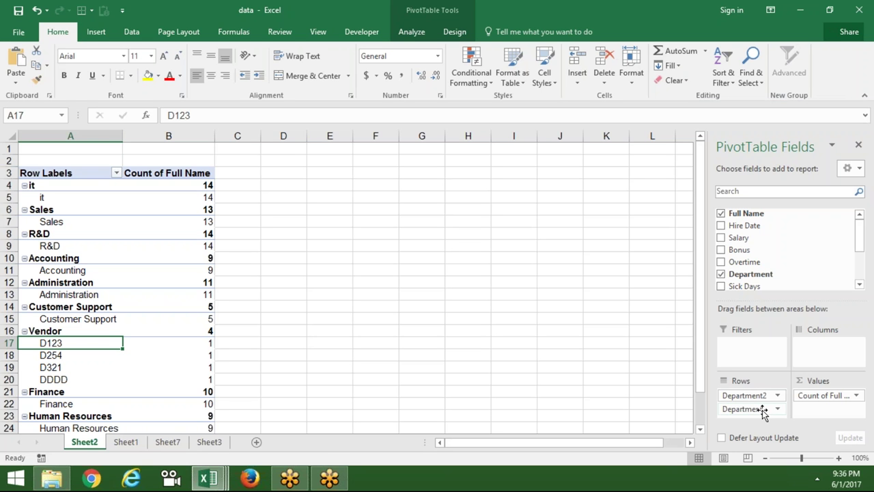
Step: Remove Department from the pivot rows, check the Vendor count of 4, and return to Sheet1
drag(762, 409, 741, 308)
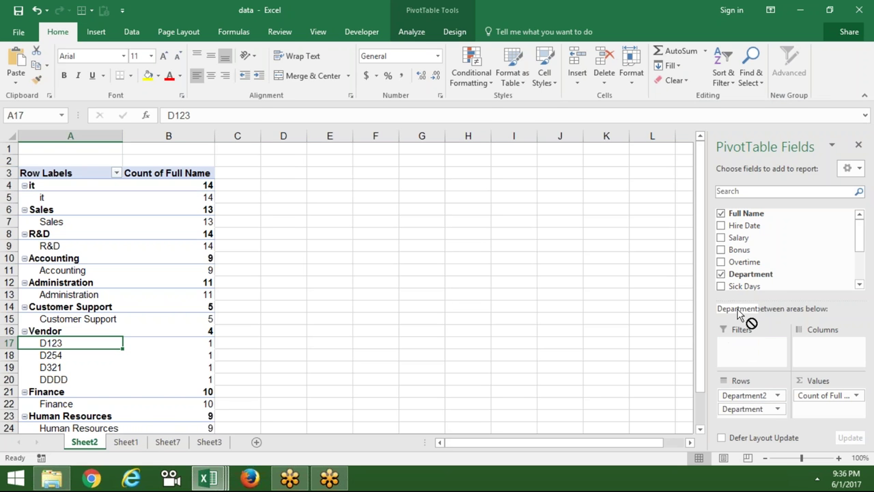
drag(742, 309, 741, 283)
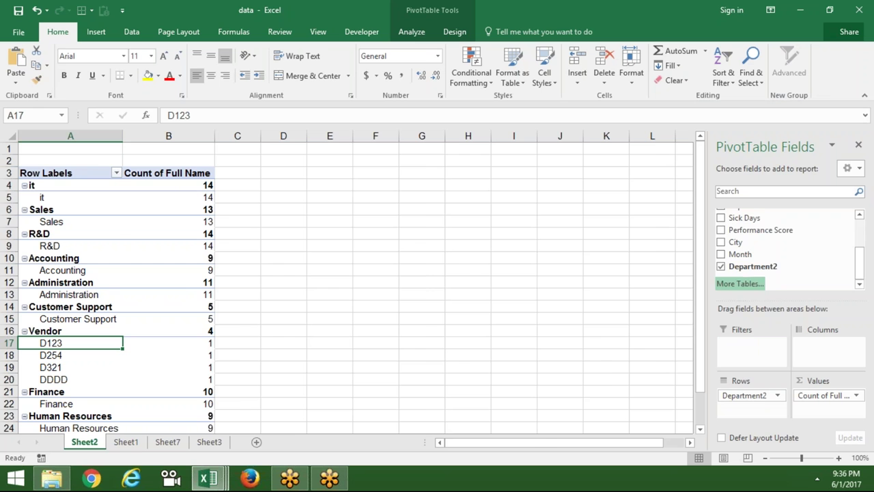
click(544, 354)
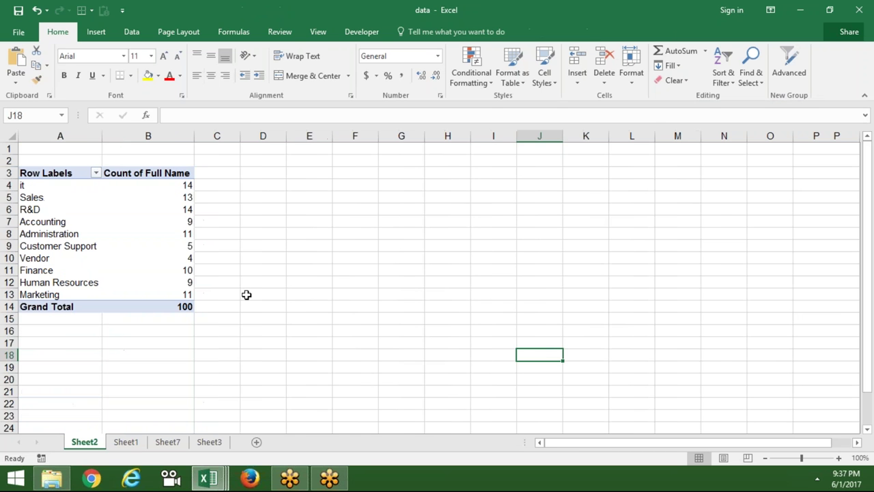
click(159, 244)
click(80, 260)
click(158, 258)
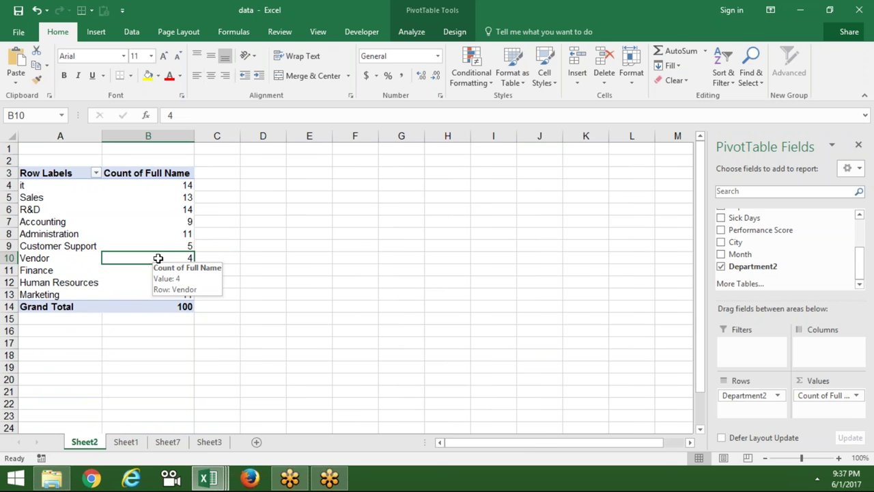
click(126, 442)
click(95, 33)
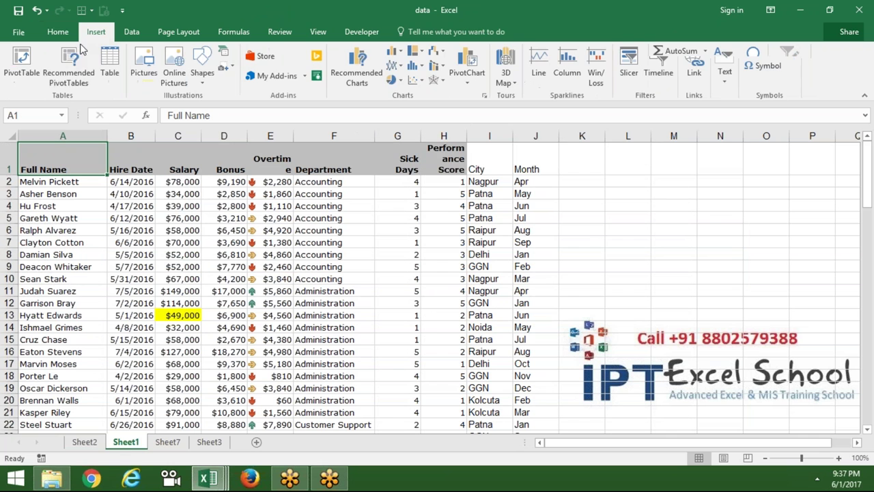
Step: Insert a PivotTable on a new sheet with City as rows and a count of Full Name
click(22, 65)
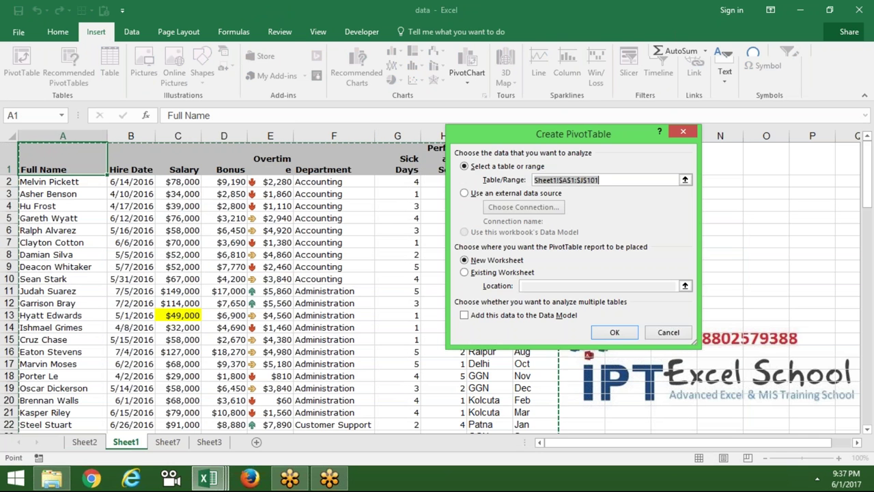
click(625, 333)
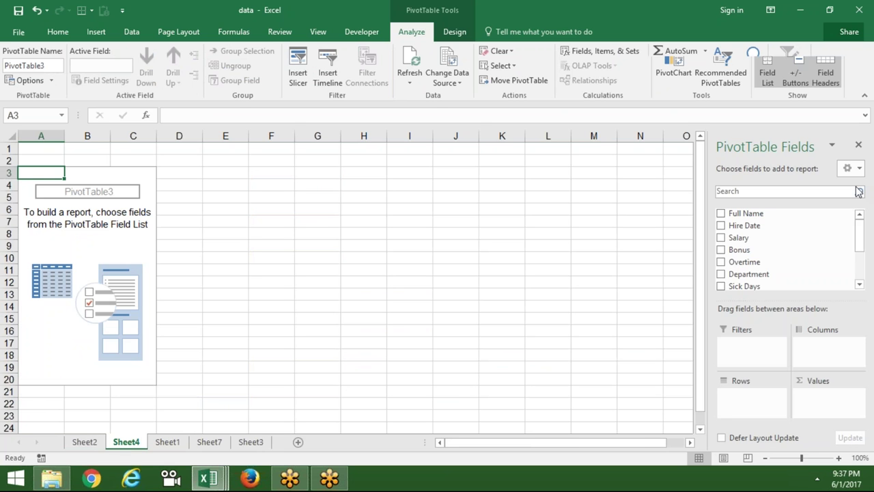
drag(861, 227, 862, 260)
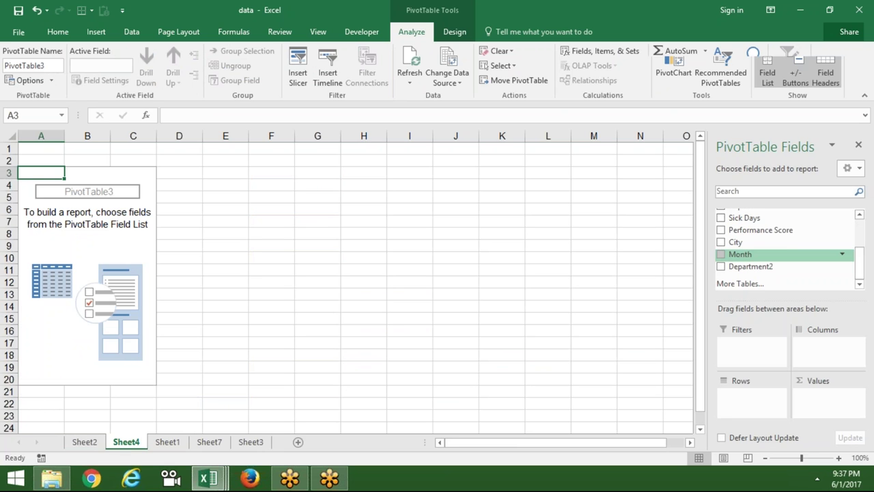
mouse_move(770, 255)
mouse_down()
mouse_move(767, 410)
mouse_move(809, 246)
mouse_move(796, 248)
mouse_up()
click(720, 242)
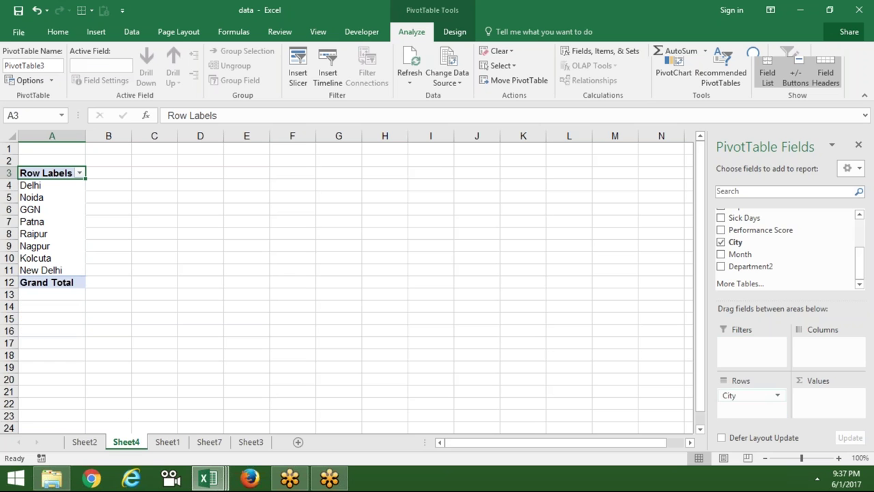
drag(860, 270, 858, 228)
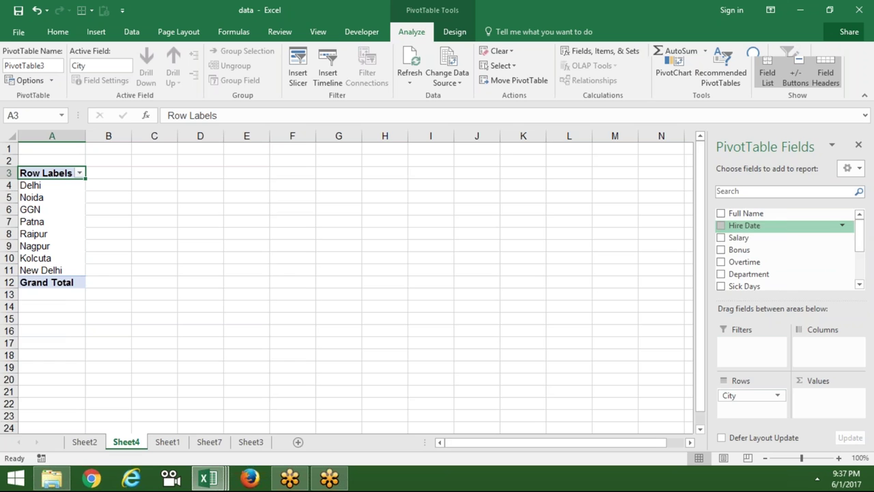
mouse_move(786, 218)
mouse_down()
mouse_move(816, 295)
mouse_move(825, 403)
mouse_up()
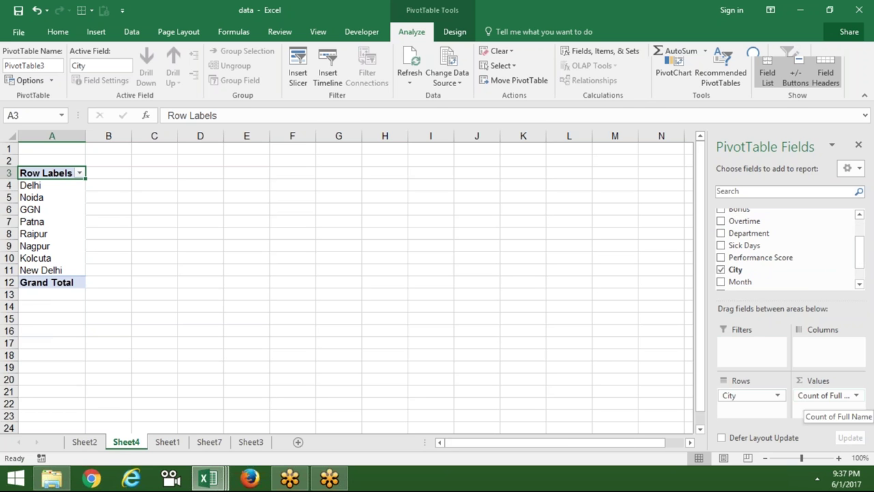
click(617, 366)
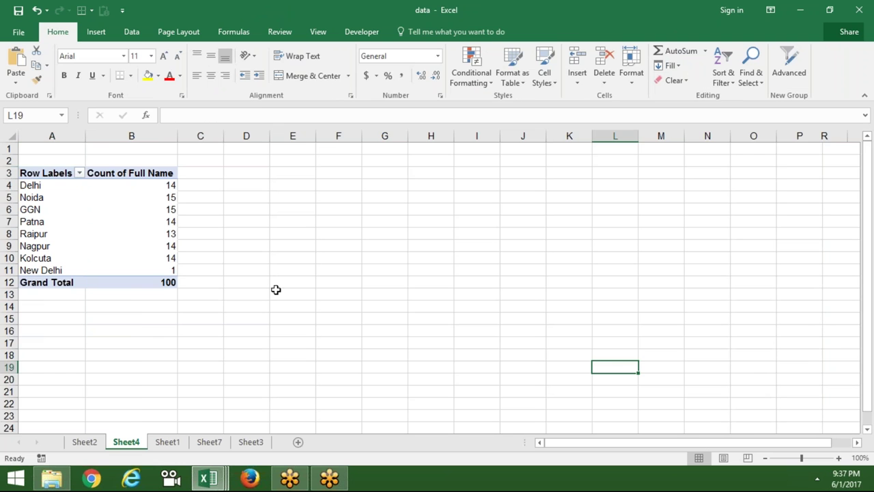
Step: Select the Delhi, GGN and New Delhi row labels in the city pivot
click(52, 188)
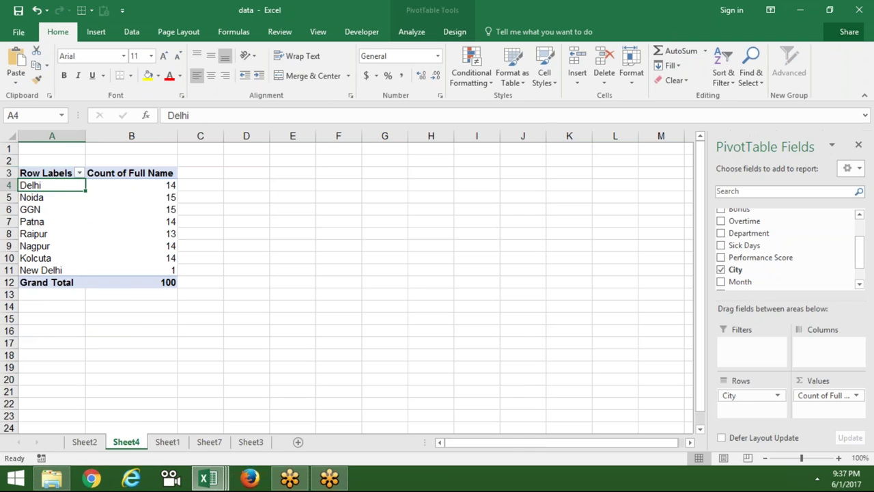
click(48, 197)
click(48, 210)
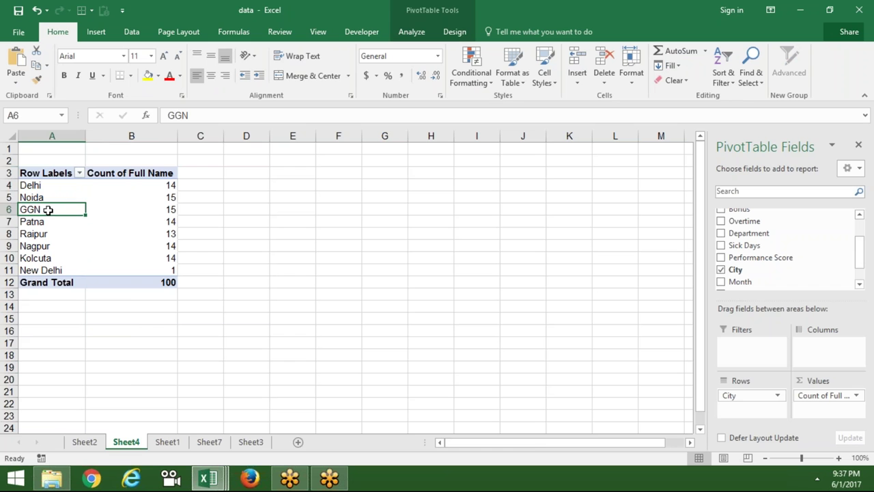
click(52, 270)
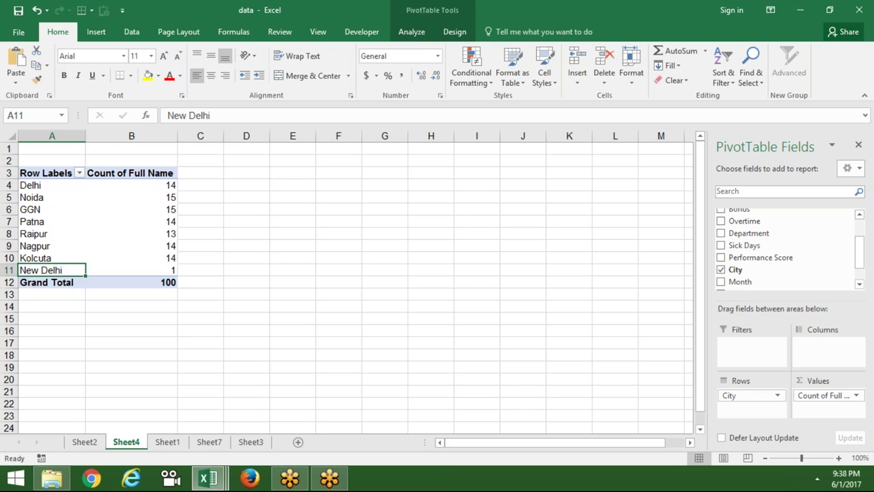
Step: Select Delhi, Noida, GGN and New Delhi together and group them into Group1
ctrl+click(41, 210)
ctrl+click(43, 198)
ctrl+click(46, 185)
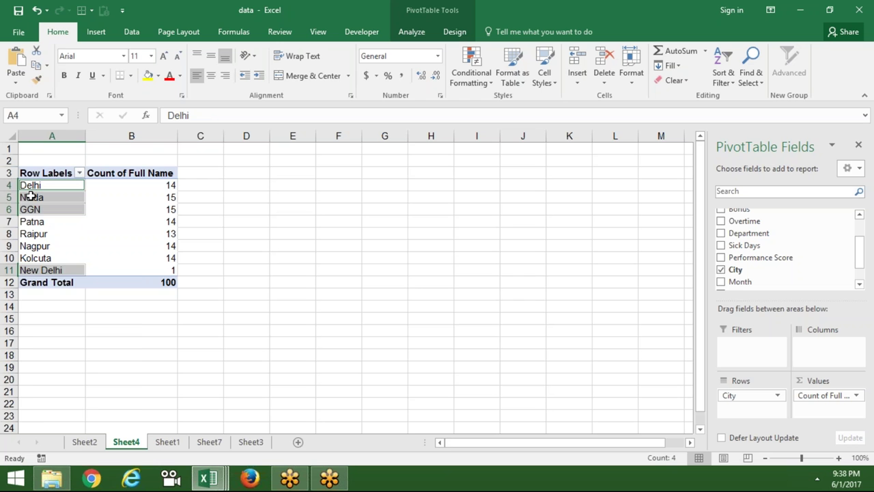
right_click(31, 197)
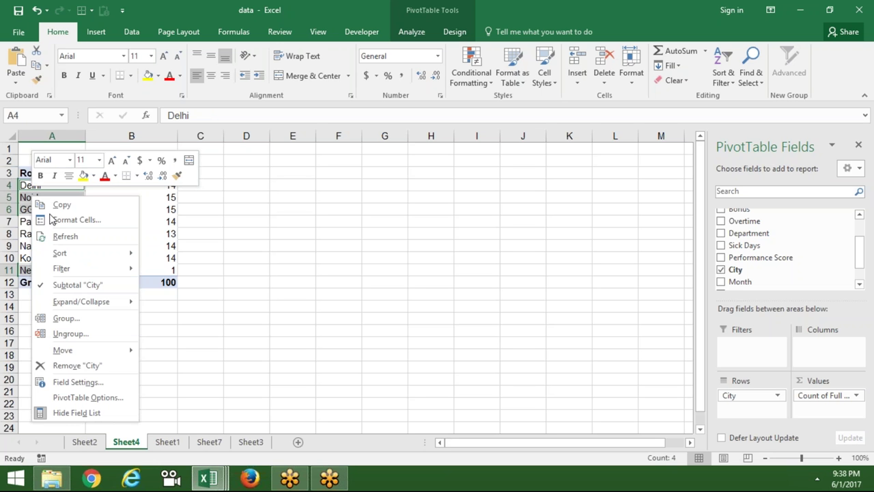
click(96, 319)
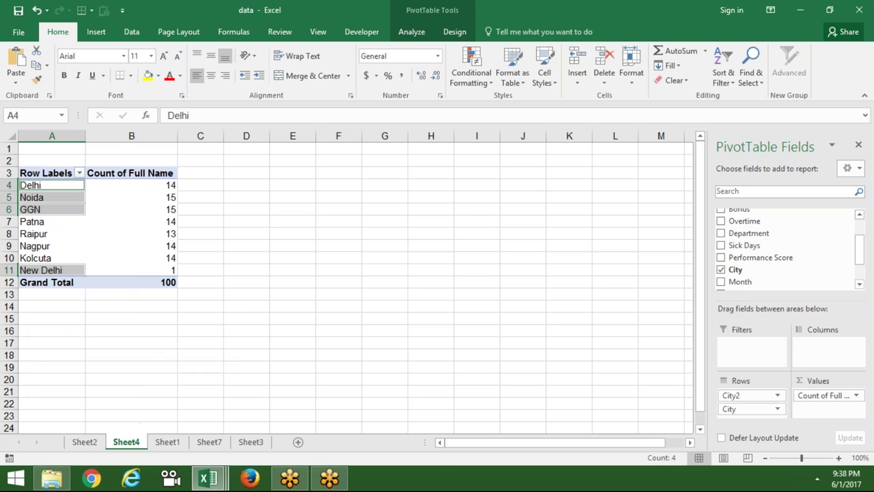
click(369, 259)
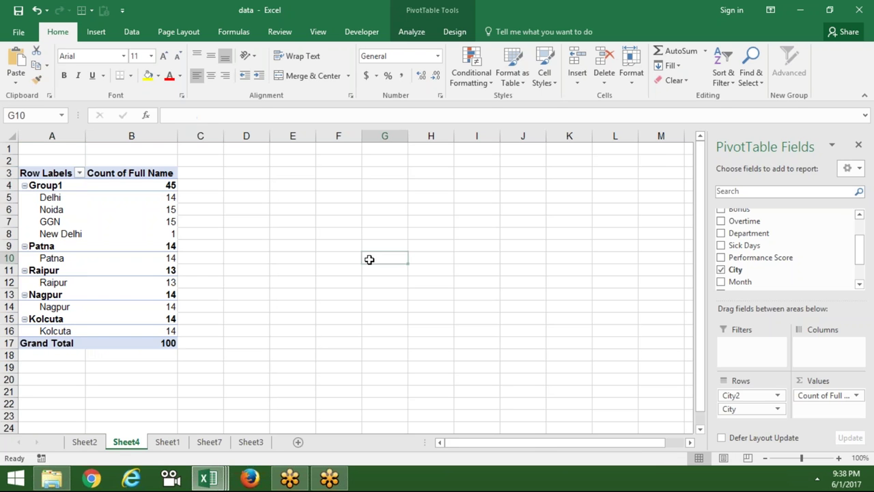
Step: Rename the Group1 label to 'Delhi & NCR'
click(50, 185)
click(52, 198)
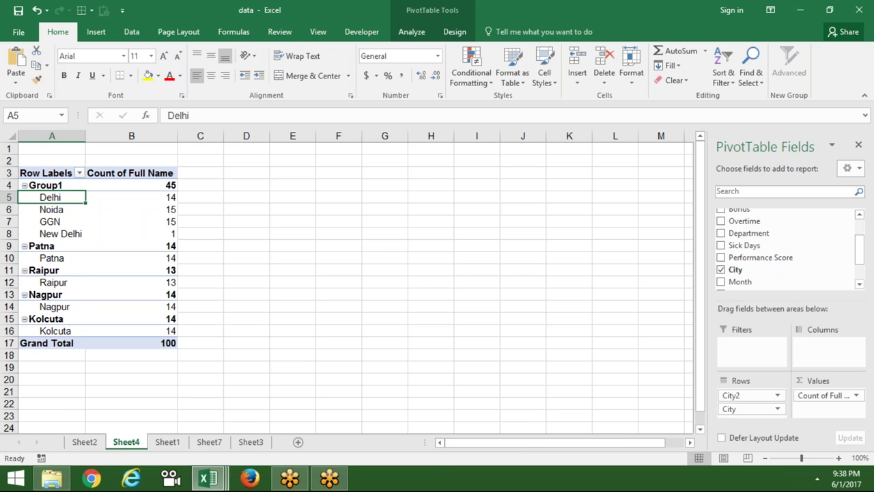
click(42, 186)
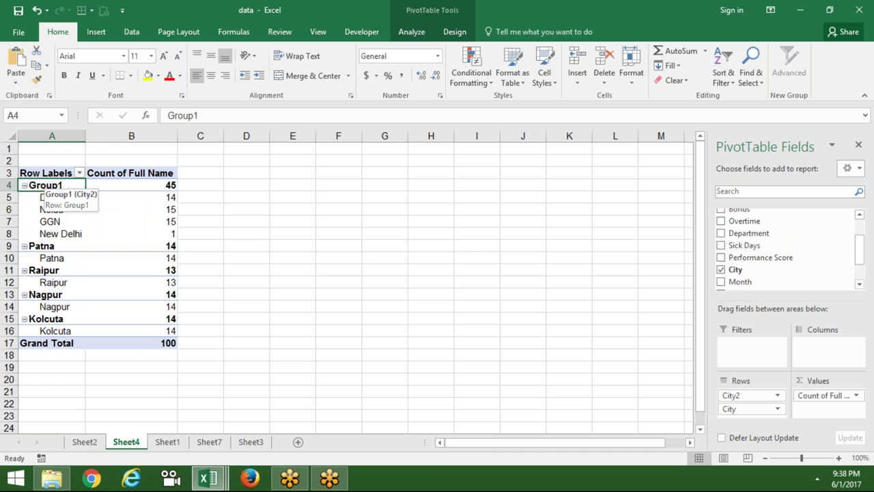
text(Delhi & NCR)
Step: Confirm 'Delhi & NCR' as the name of the Group1 city group in cell A4
key(Return)
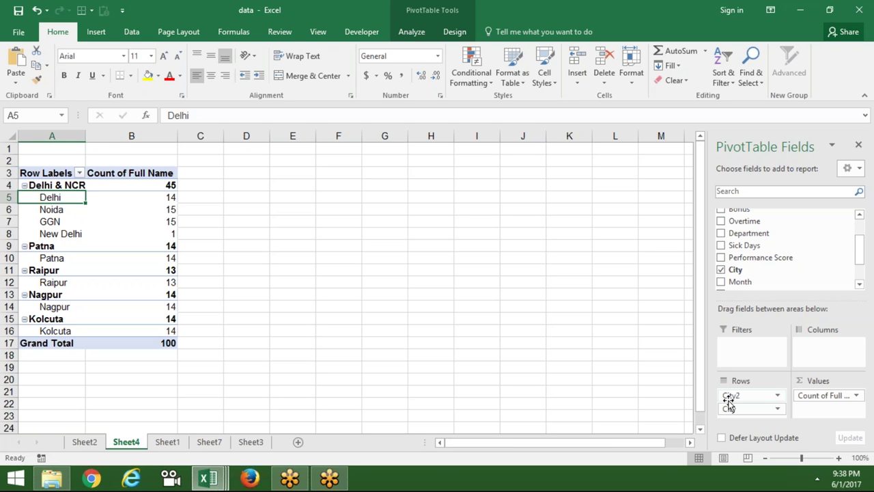
drag(729, 405, 735, 403)
click(734, 398)
click(735, 409)
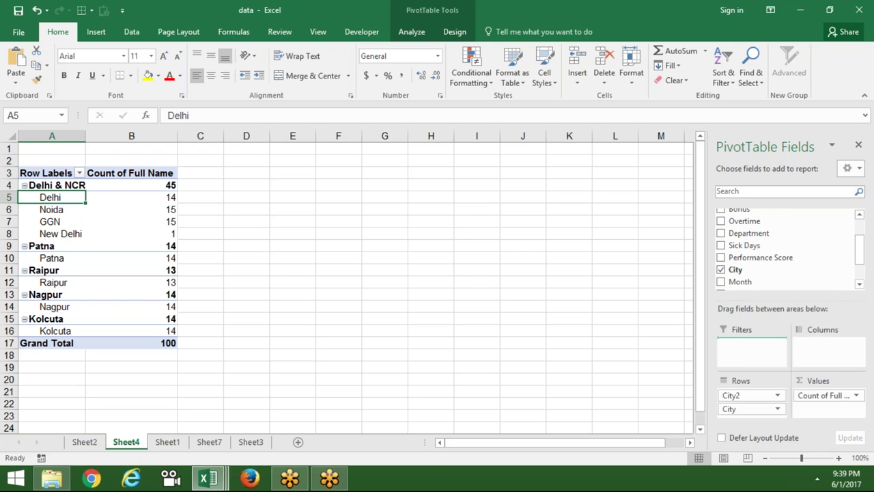
Step: Drag the City field out of Rows so only the City2 groups remain, with Delhi & NCR at 45
drag(735, 409, 747, 307)
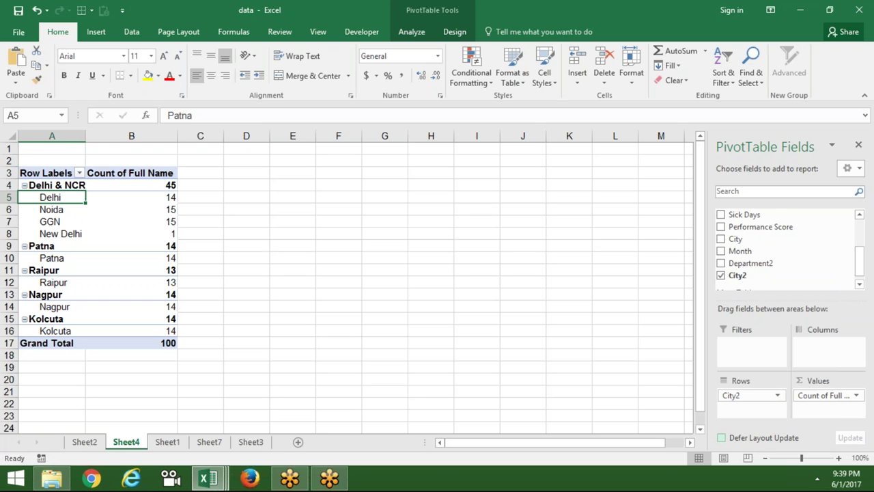
drag(731, 395, 545, 328)
click(546, 329)
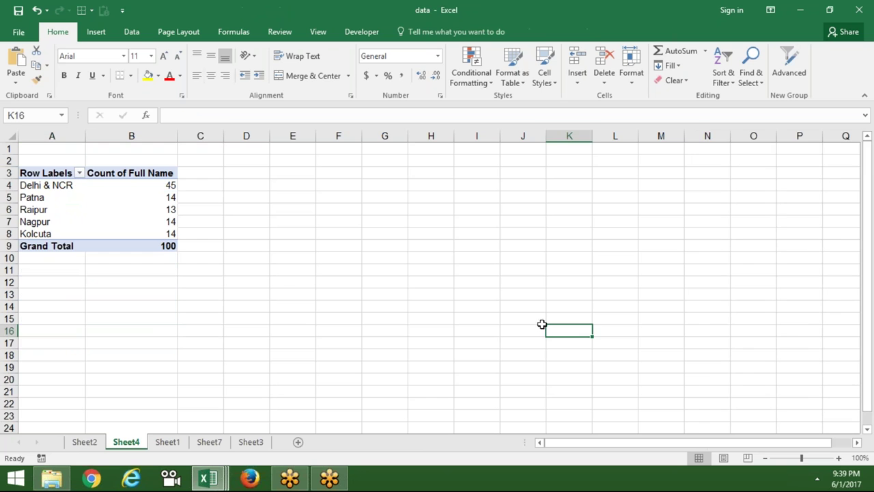
click(147, 206)
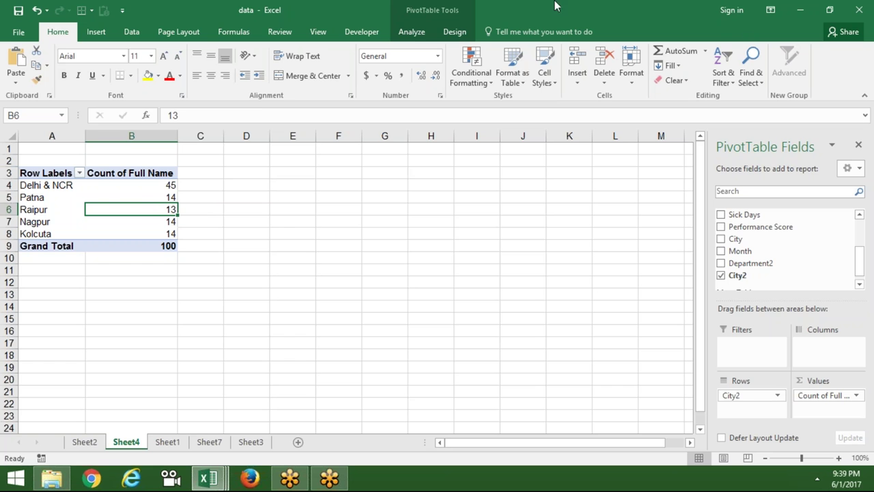
click(855, 19)
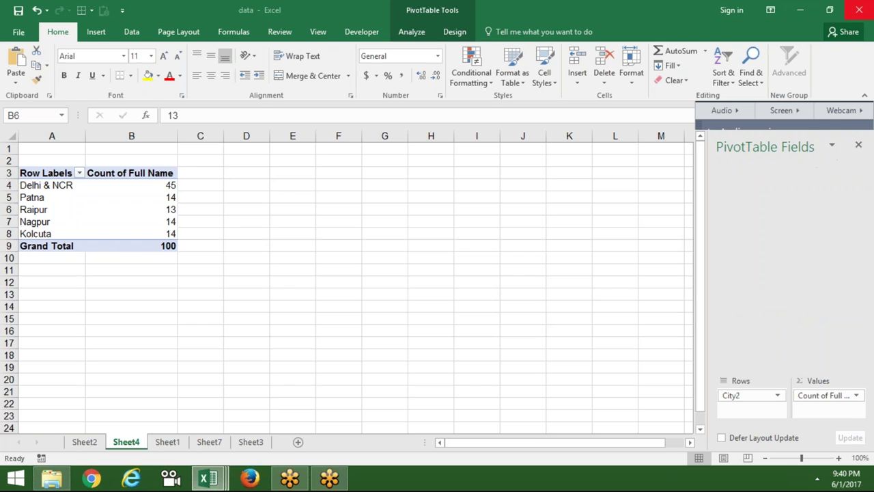
Step: Switch back to the employee data on Sheet1
click(145, 264)
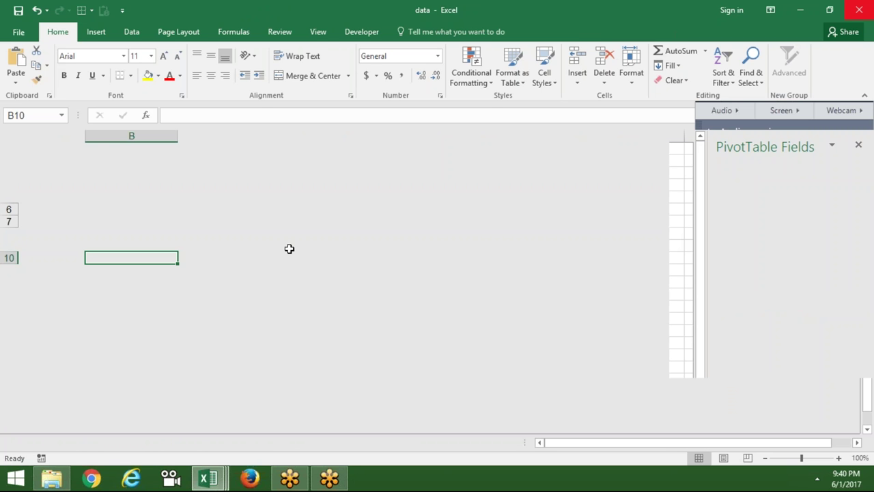
mouse_move(214, 482)
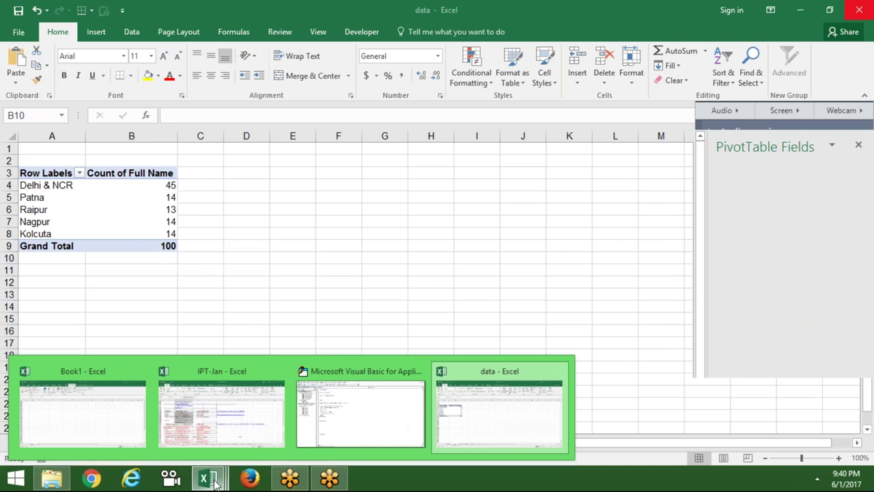
mouse_move(314, 372)
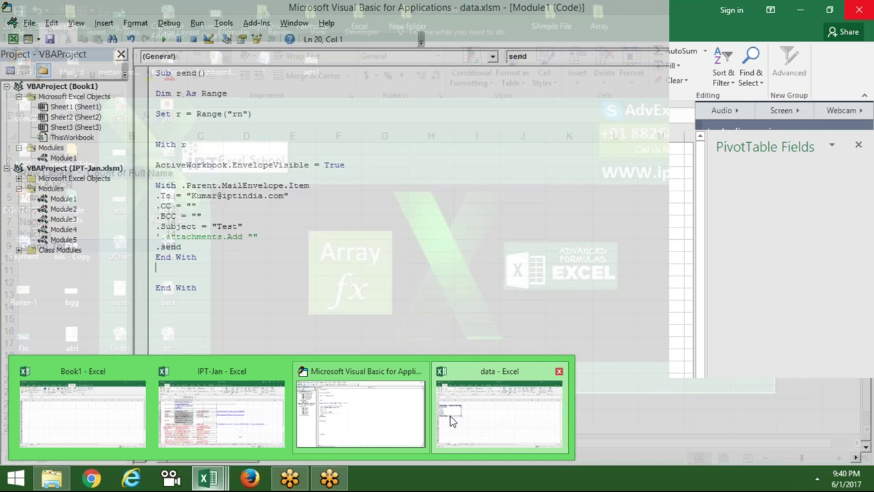
click(499, 410)
click(262, 294)
click(172, 444)
Step: From cell A1, insert a PivotTable on range Sheet1!$A$1:$J$101 in a New Worksheet
click(327, 183)
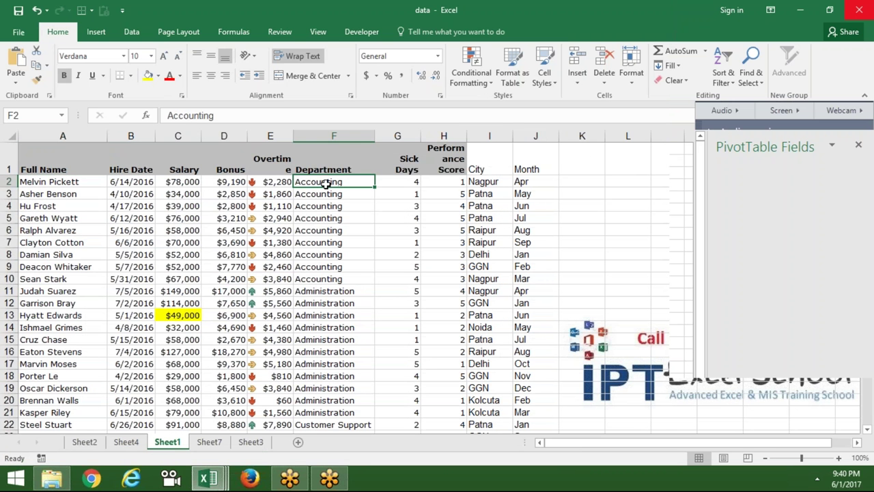
click(193, 171)
click(75, 156)
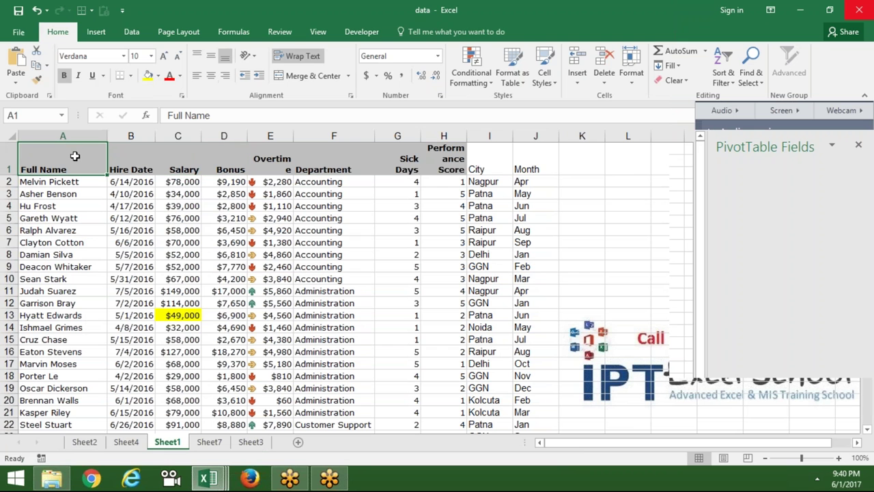
click(96, 33)
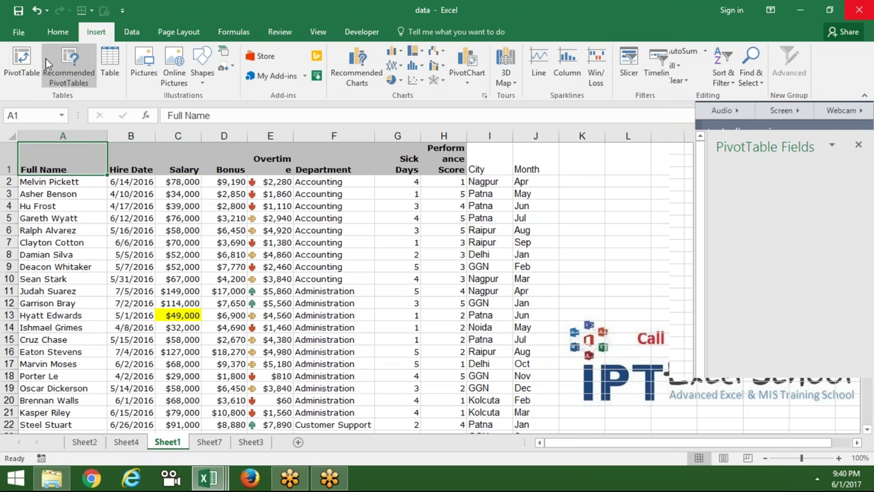
click(22, 65)
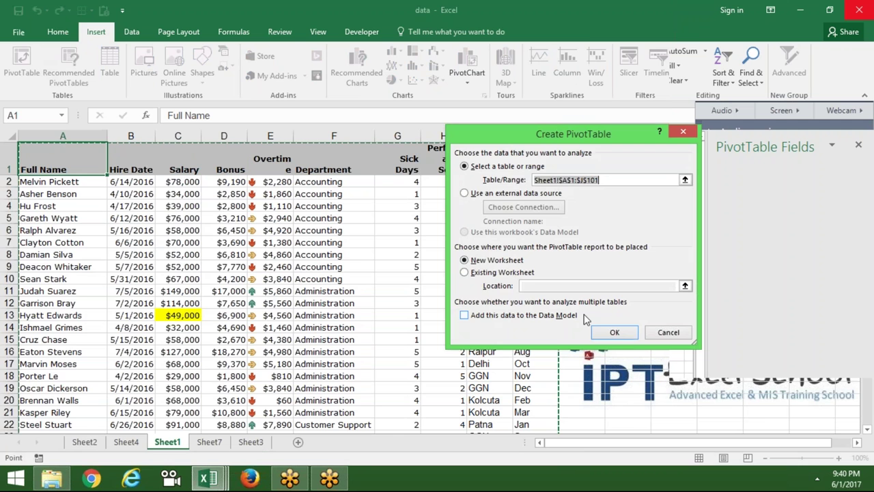
click(612, 332)
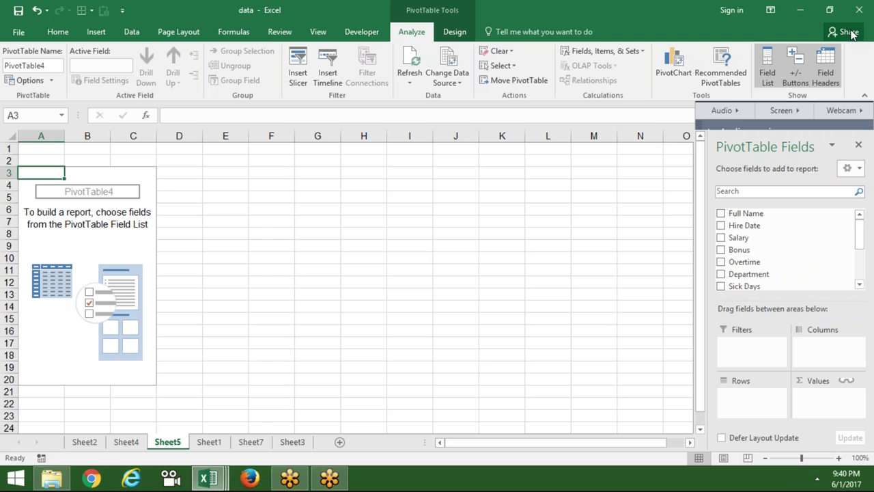
Step: Put Salary in Rows and Full Name in Values to count employees per salary
drag(743, 237, 755, 404)
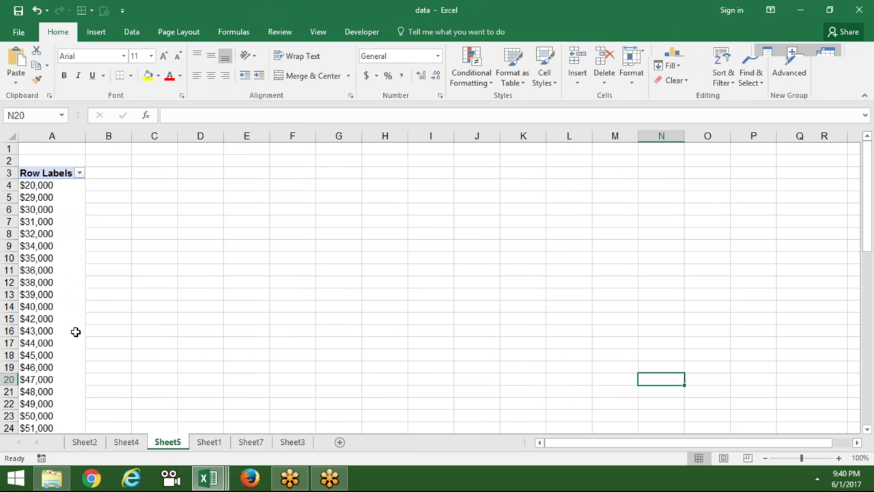
click(78, 388)
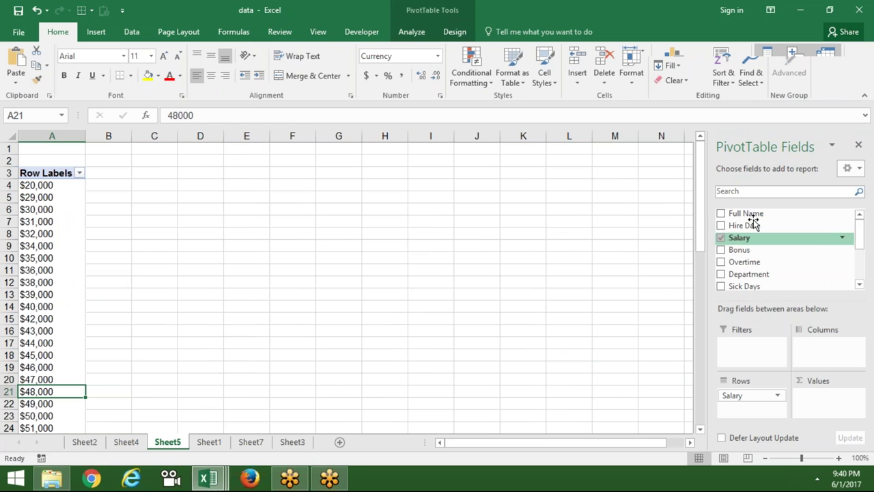
drag(752, 215, 828, 396)
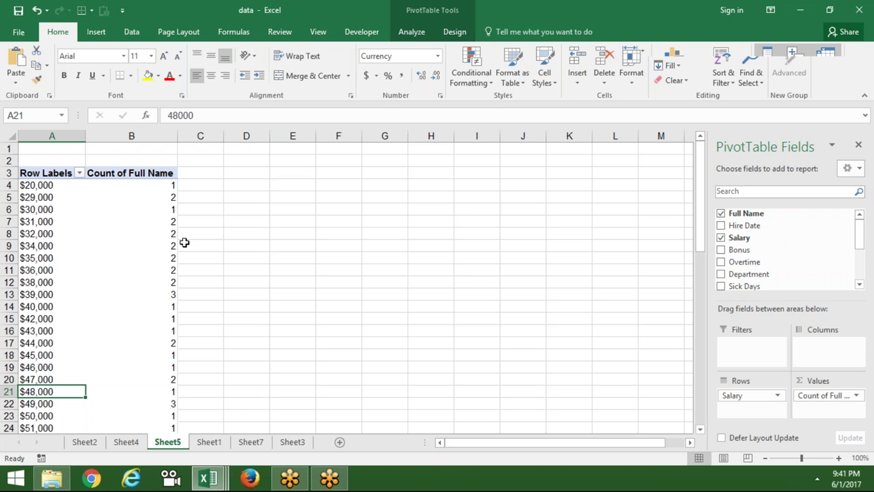
click(40, 223)
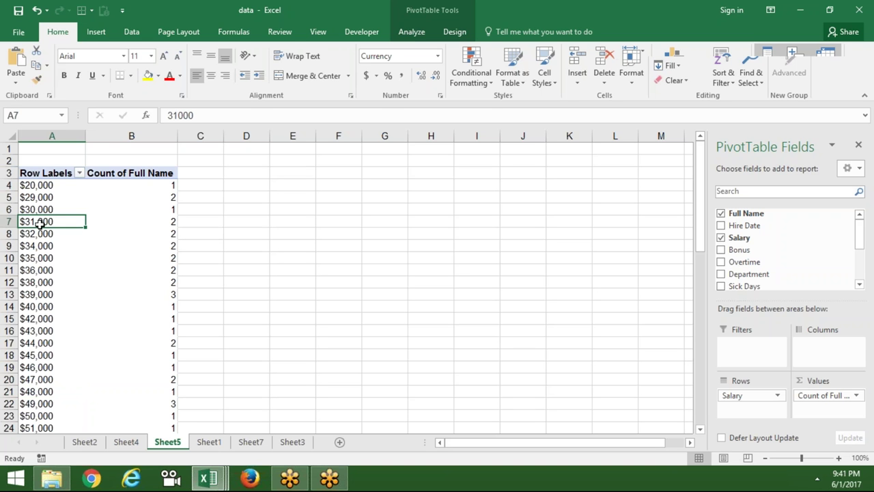
Step: Group the salary labels from 20000 to 149000 by 10000
right_click(39, 222)
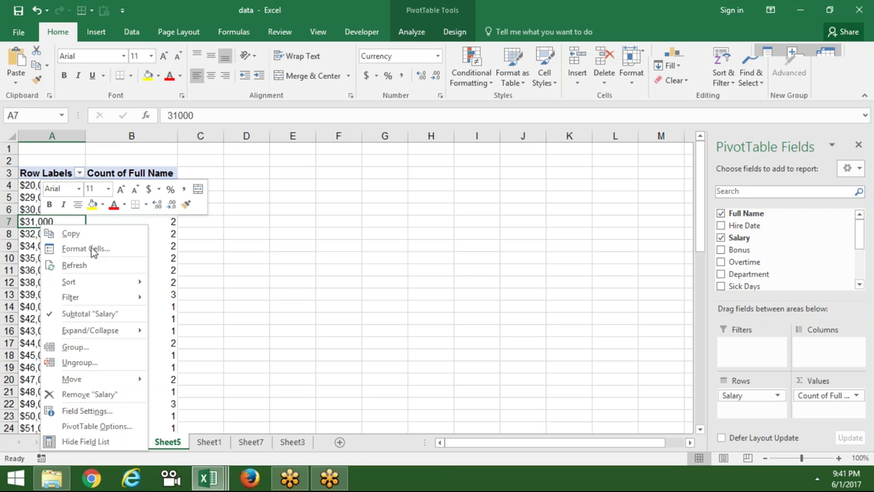
click(92, 349)
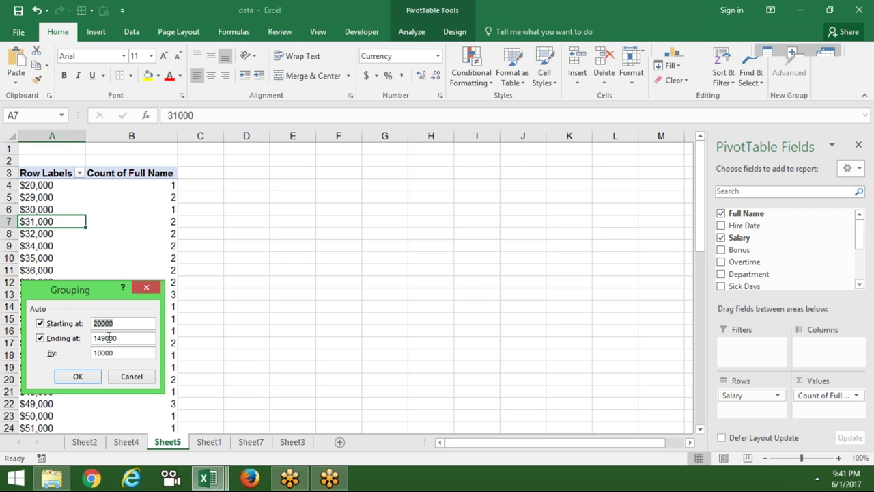
key(Tab)
key(Tab)
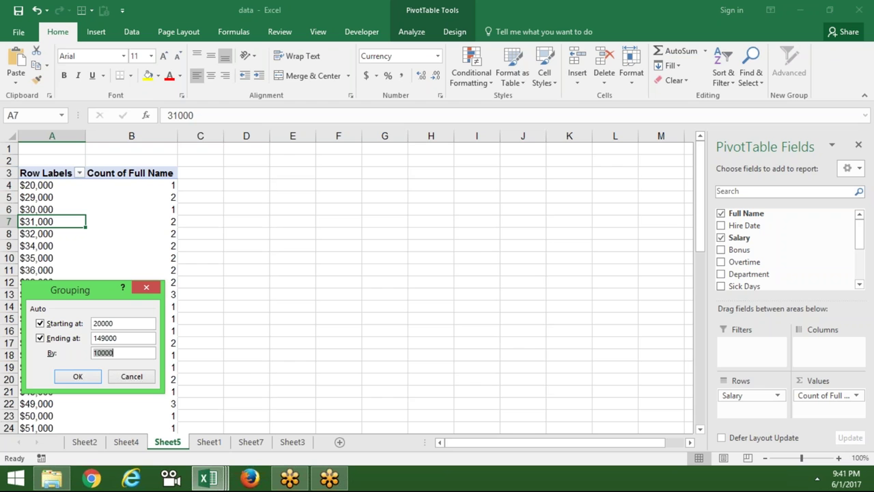
click(93, 375)
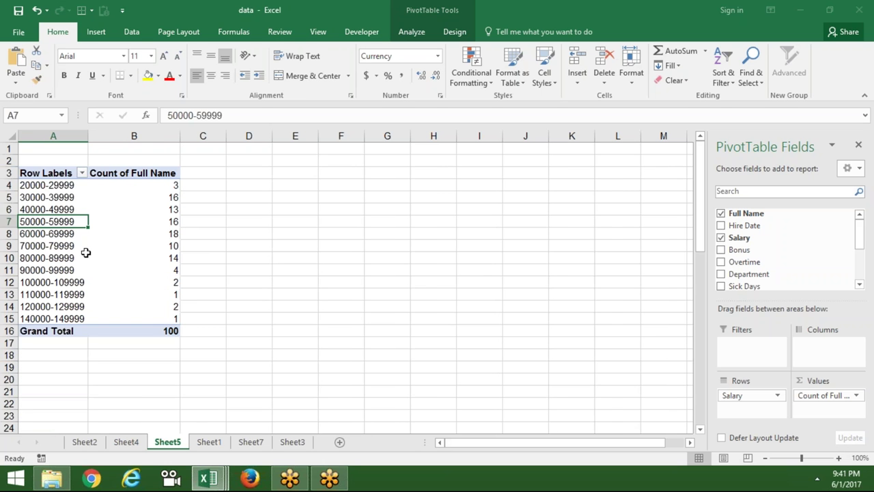
click(80, 187)
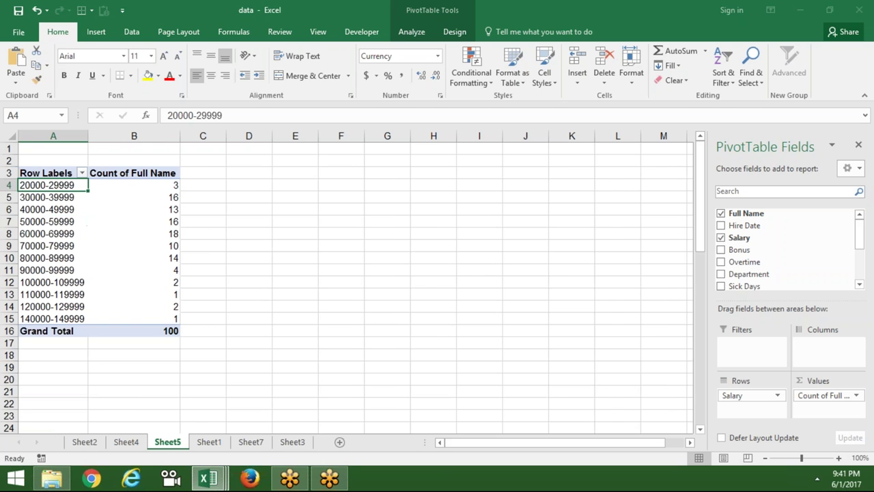
Step: Review the salary bands, glance at the Sheet2 and Sheet5 pivots, then return to Sheet1
click(72, 197)
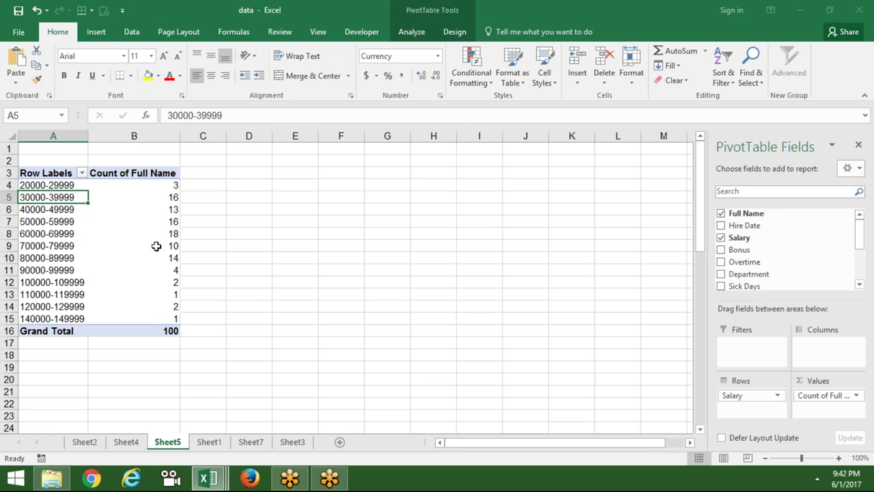
mouse_move(156, 246)
click(85, 442)
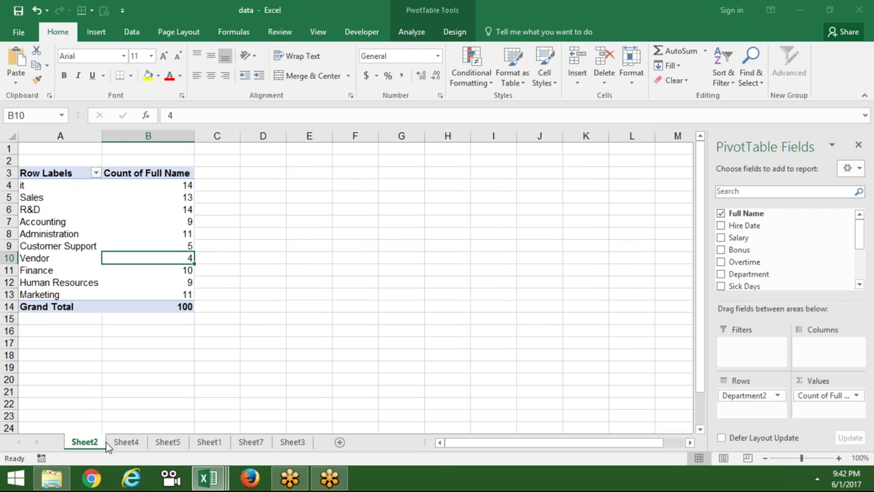
click(176, 444)
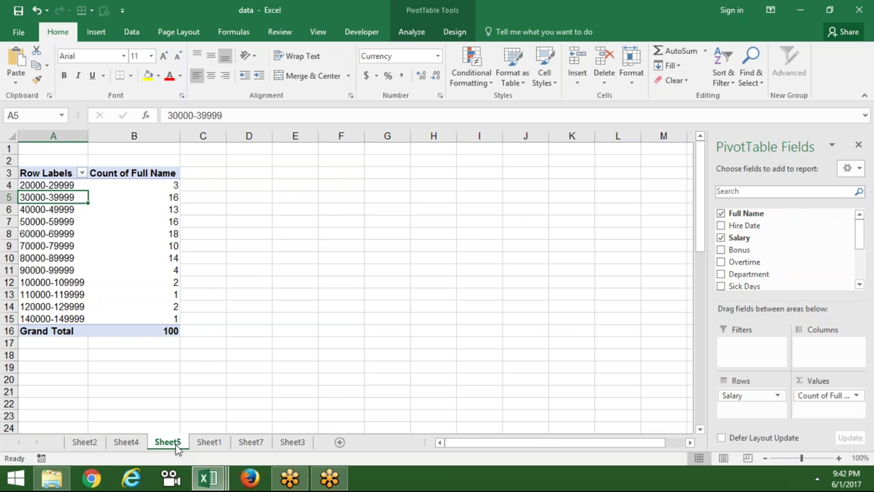
click(213, 442)
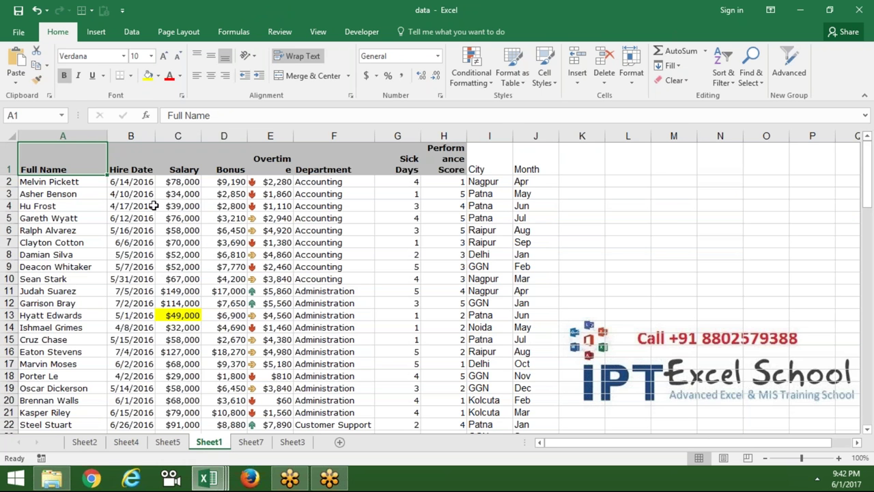
Step: Clear the contents of column J (Month) on Sheet1
click(144, 134)
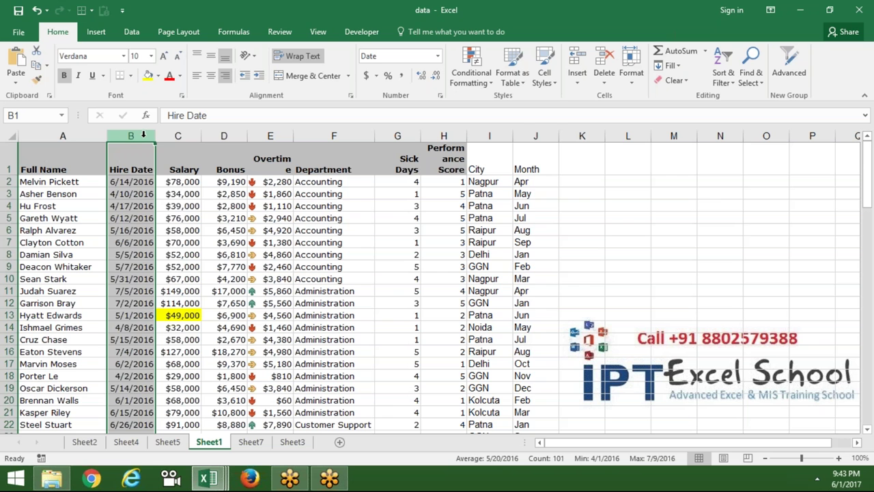
click(523, 135)
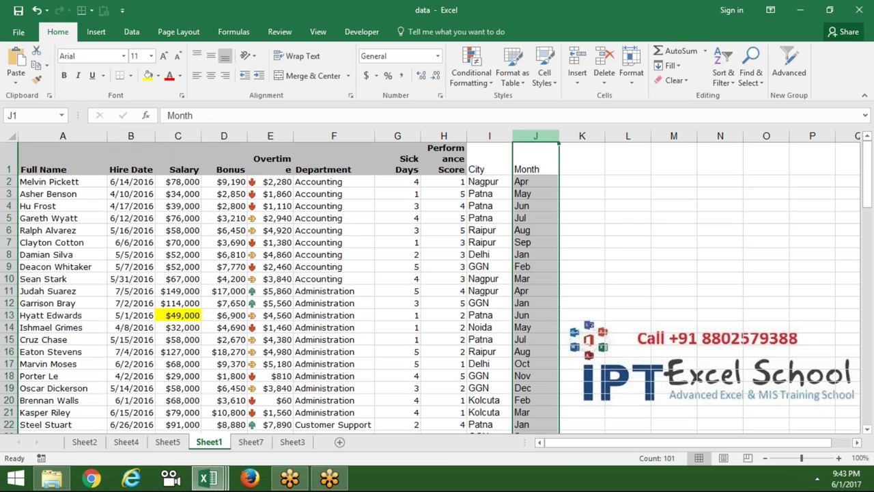
key(Delete)
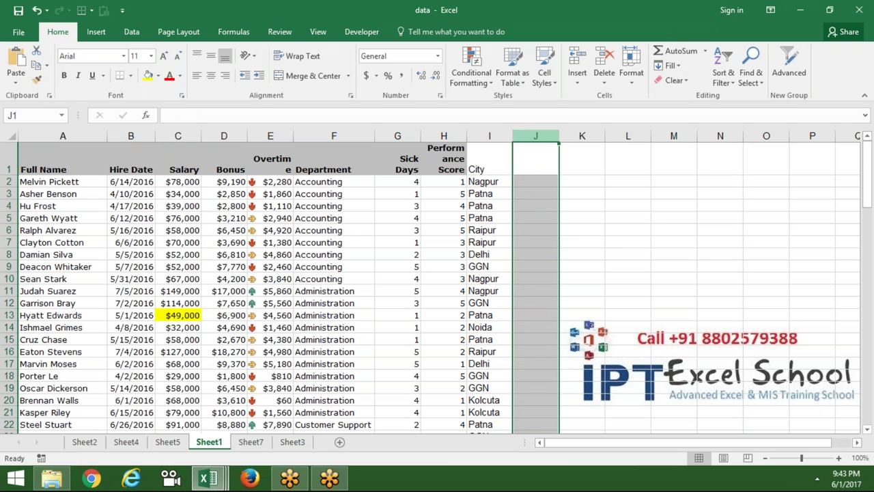
click(195, 183)
Step: Insert a new PivotTable from the data starting at A1 on a new worksheet
click(129, 172)
click(70, 164)
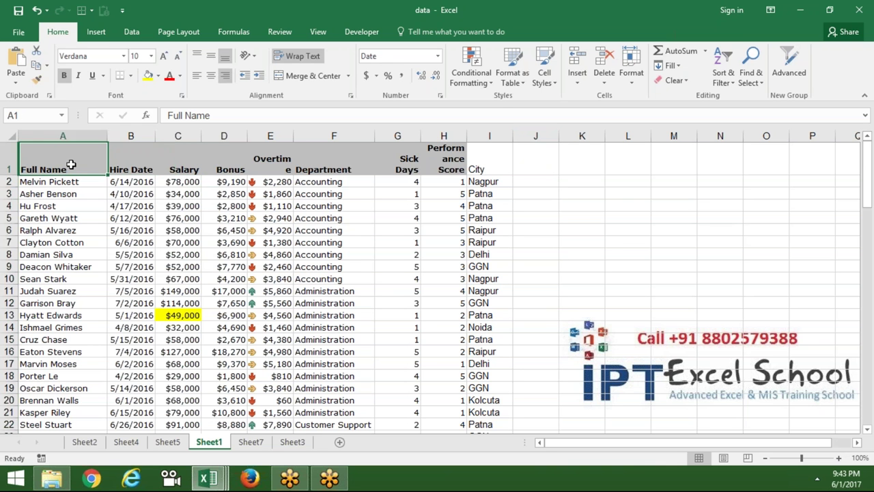
click(99, 34)
click(22, 68)
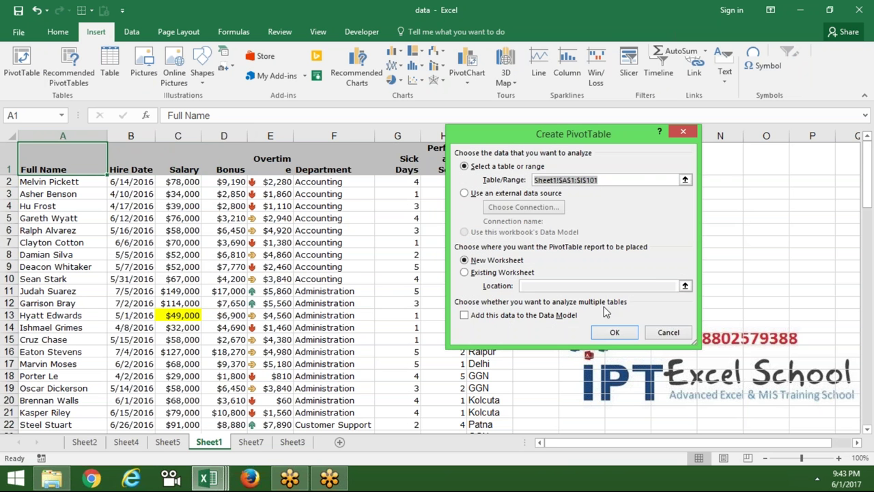
click(617, 333)
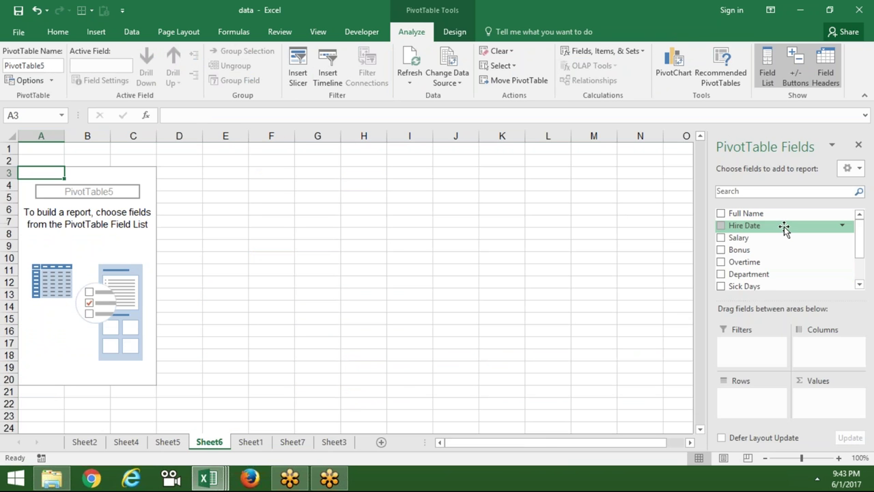
Step: Add Hire Date to Rows, showing months Apr, May, Jun and Jul
drag(786, 226, 751, 395)
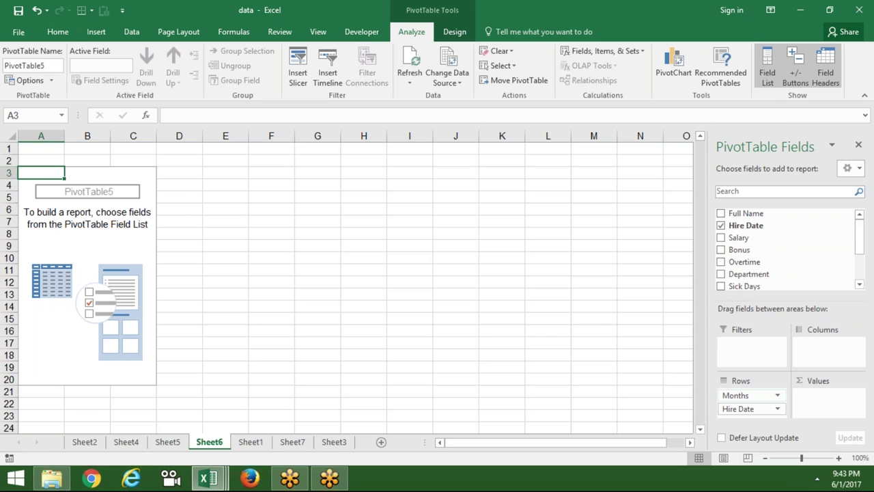
click(567, 337)
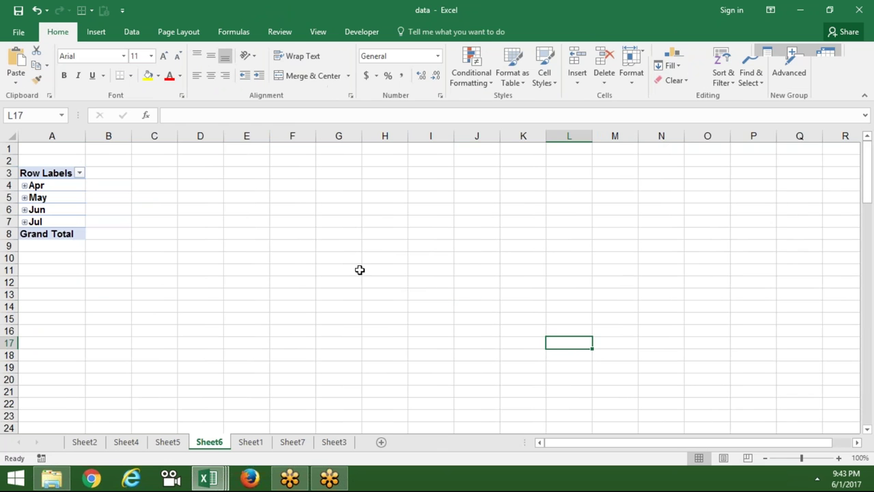
click(77, 203)
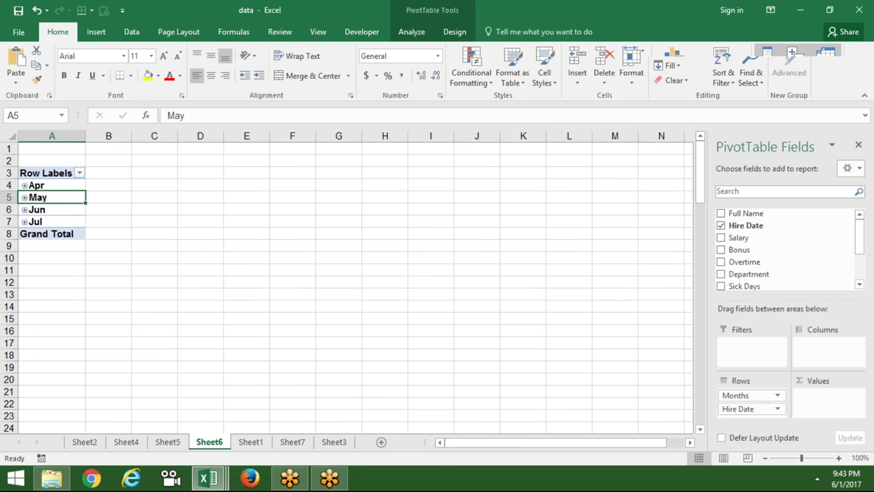
Step: Ungroup the month labels back into individual hire dates
right_click(77, 196)
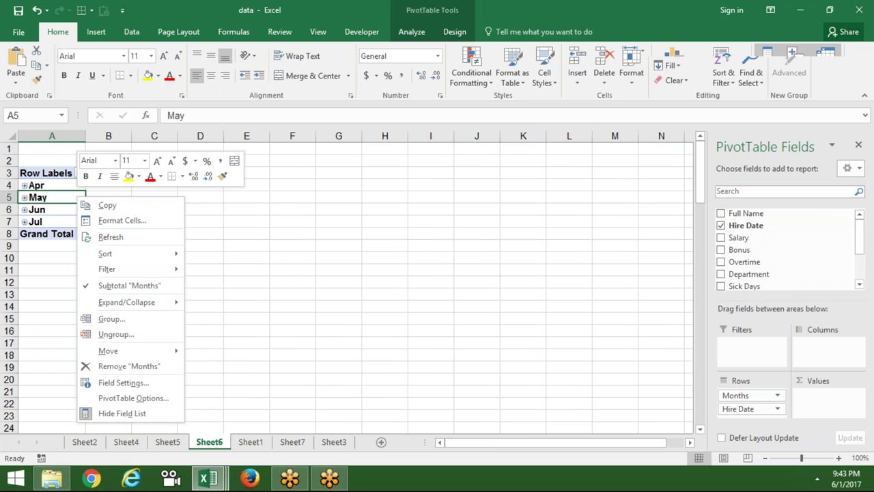
click(112, 334)
click(129, 304)
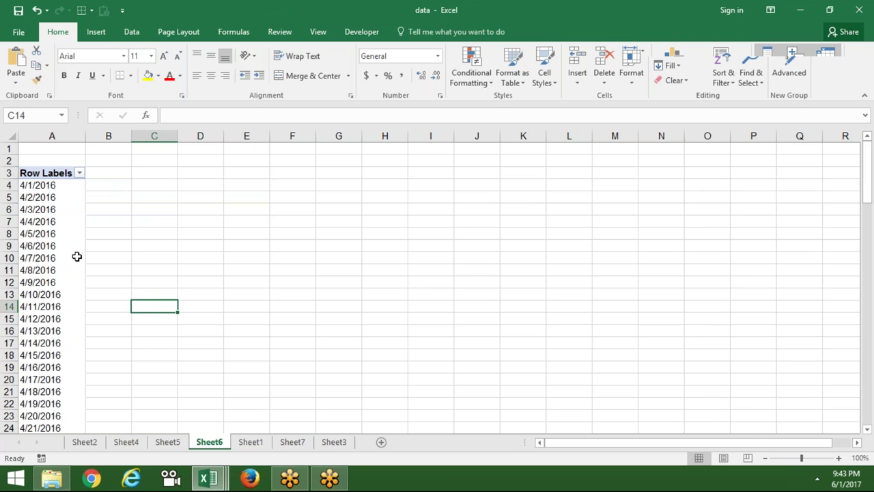
click(76, 257)
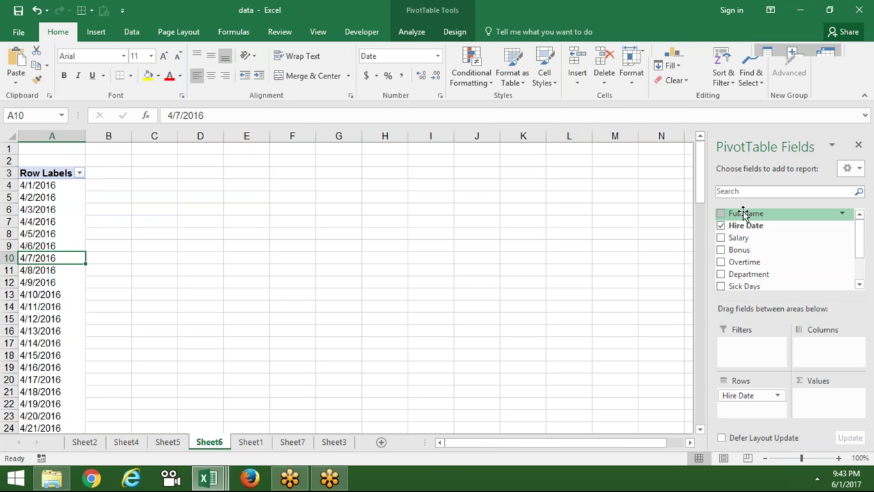
Step: Add Full Name to Values, giving a count of 1 for each hire date
drag(745, 213, 824, 408)
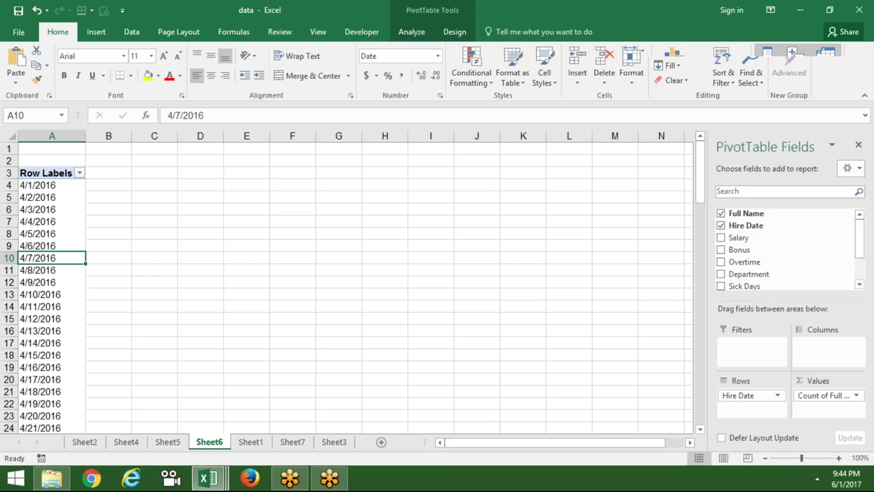
click(478, 316)
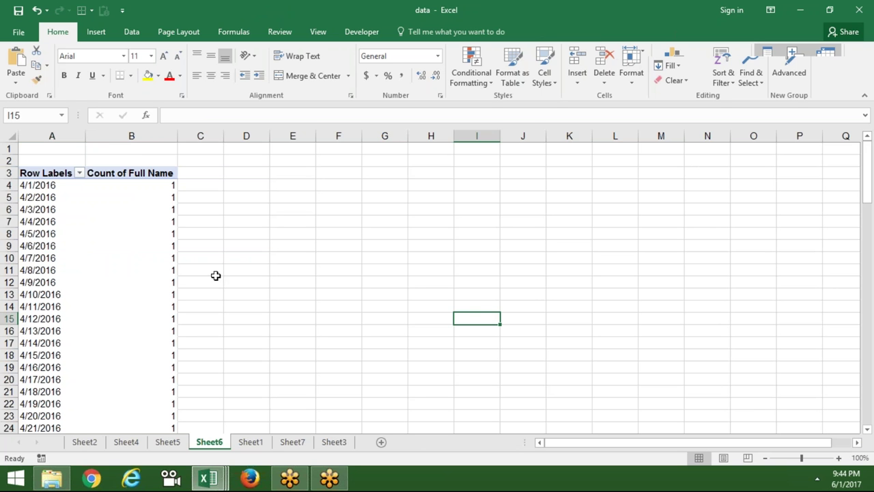
click(189, 267)
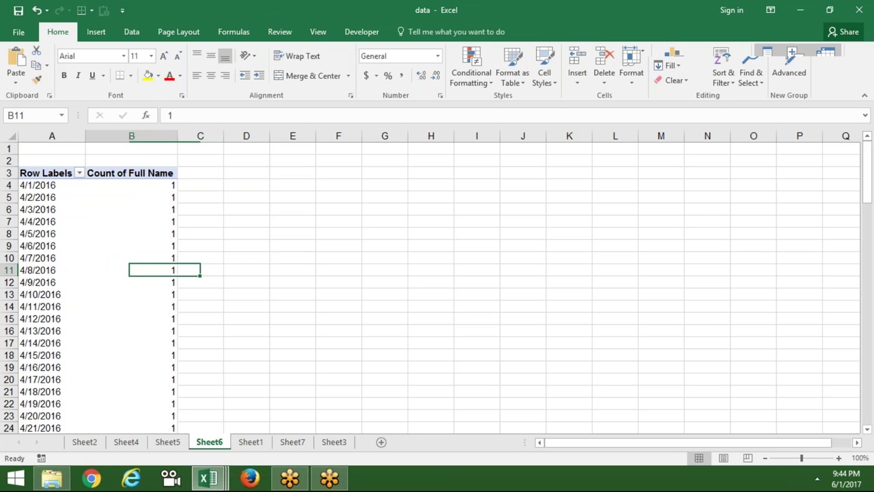
click(175, 268)
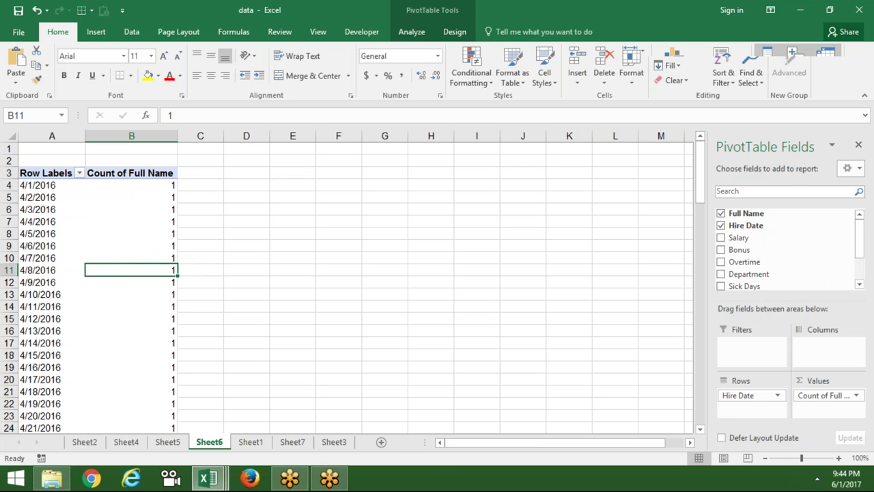
click(50, 233)
Step: Group the hire dates by Months: Apr 30, May 31, Jun 30, Jul 9
right_click(50, 233)
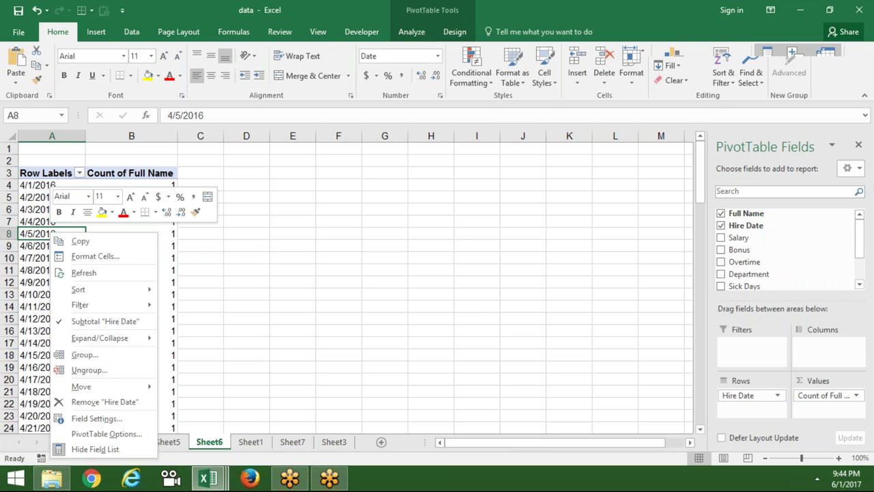
click(82, 356)
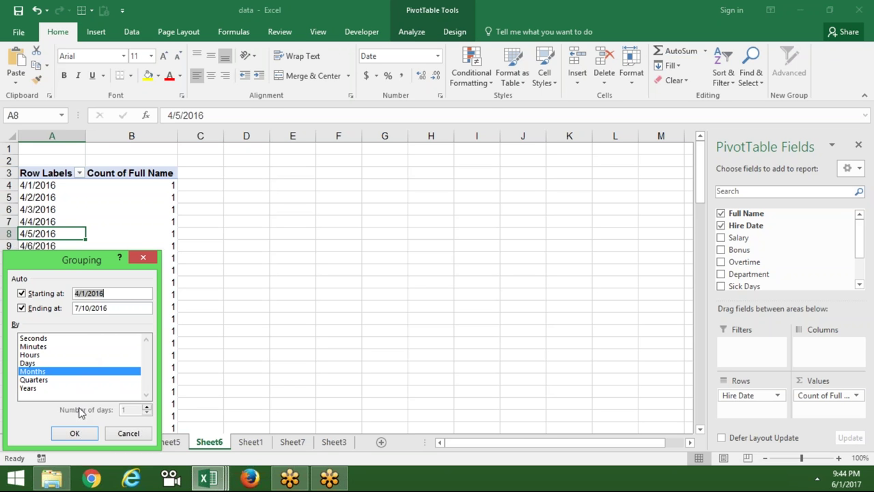
click(75, 433)
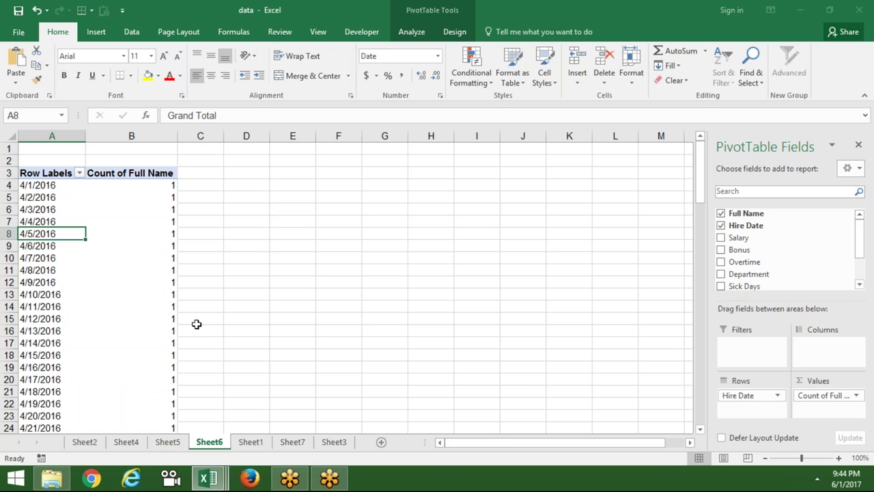
click(194, 322)
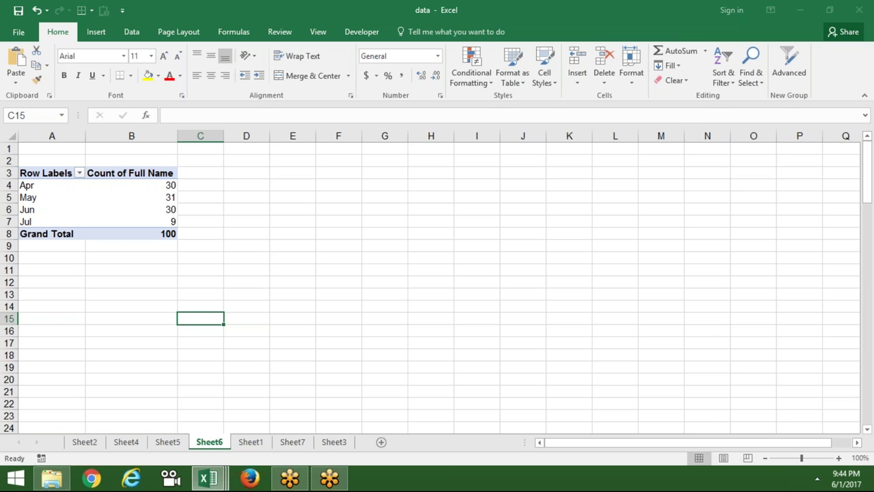
click(47, 195)
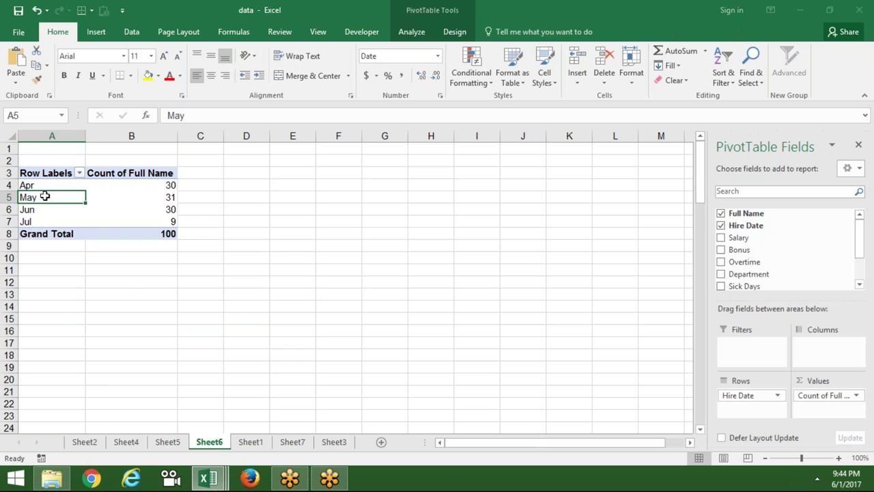
Step: Group the hire-date months by Years too, nesting Apr–Jul under a 2016 heading
right_click(47, 196)
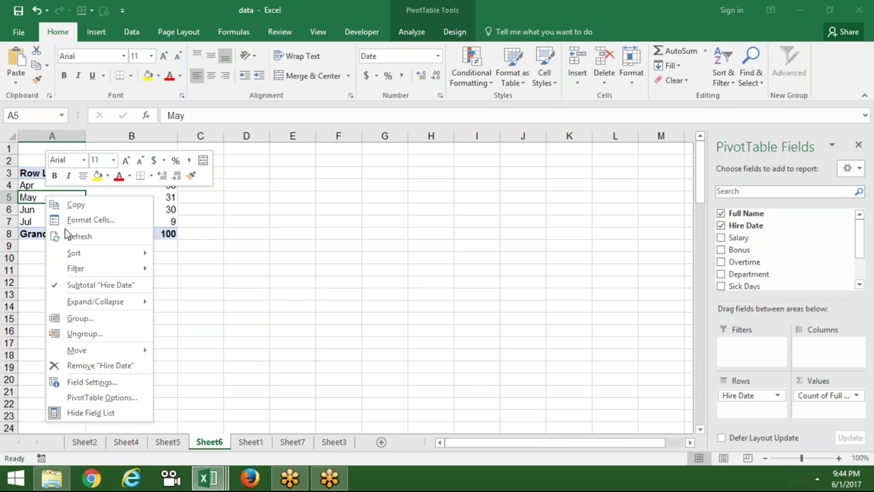
click(99, 319)
click(64, 346)
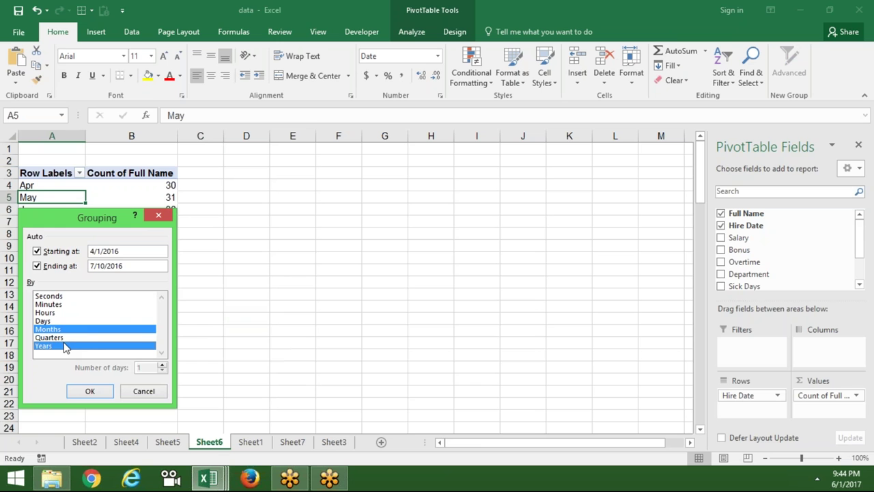
click(87, 390)
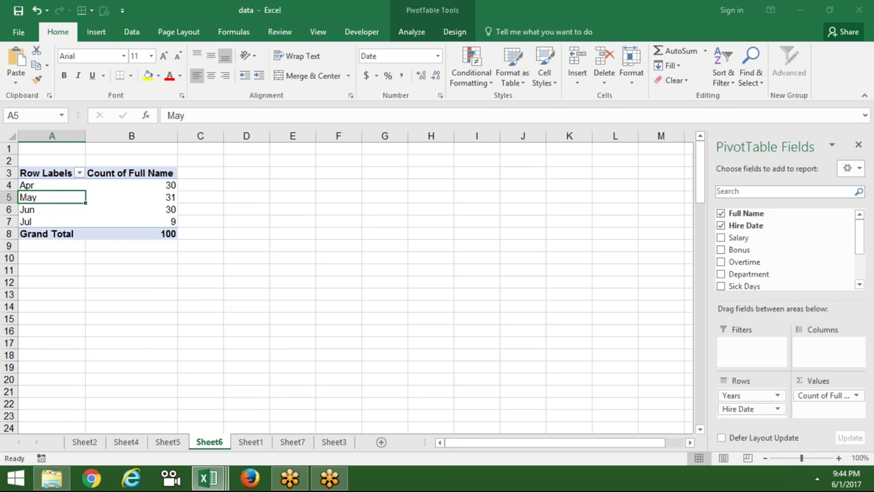
click(282, 309)
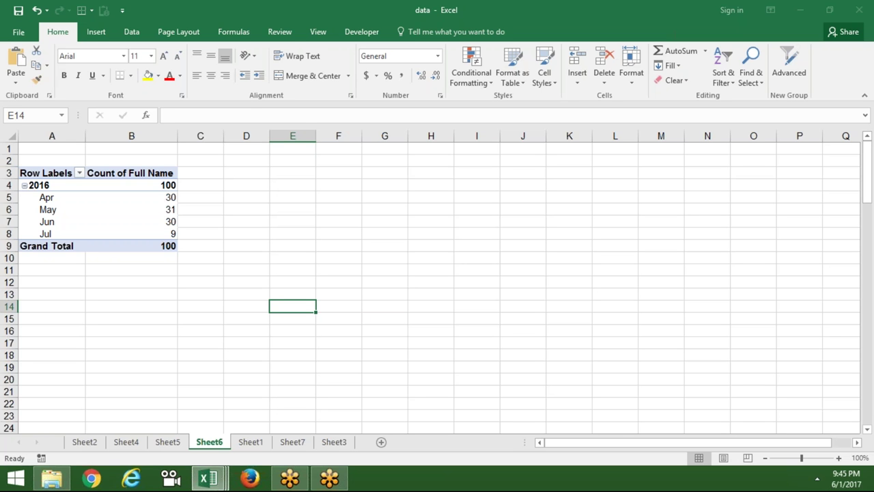
Step: Add Quarters to the Months and Years grouping, giving Qtr2 (Apr–Jun) and Qtr3 (Jul)
drag(283, 311, 141, 219)
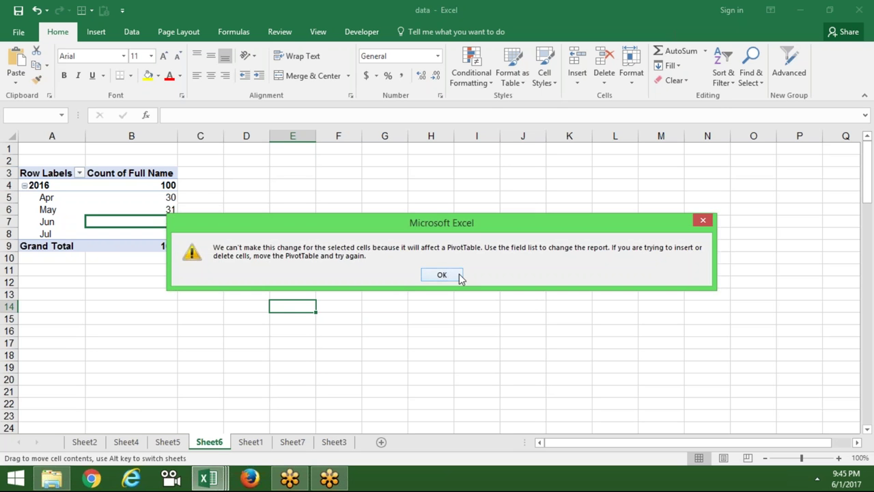
click(441, 275)
click(62, 209)
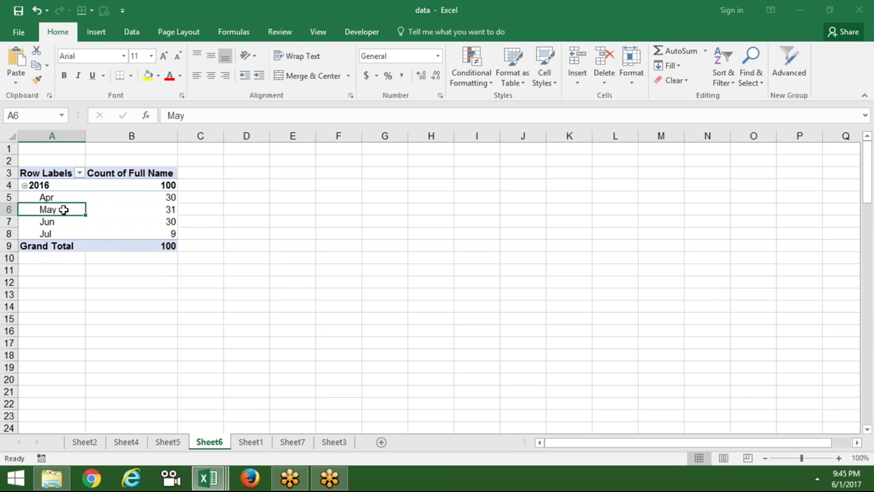
right_click(63, 209)
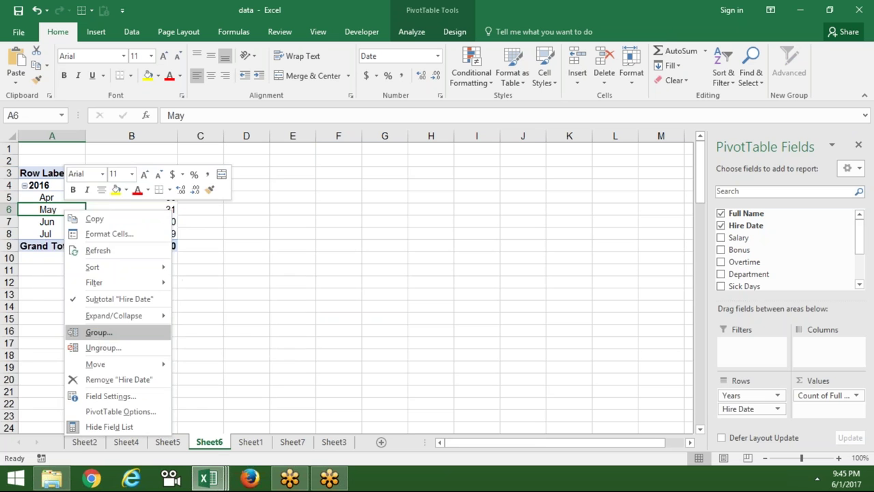
click(98, 333)
click(73, 352)
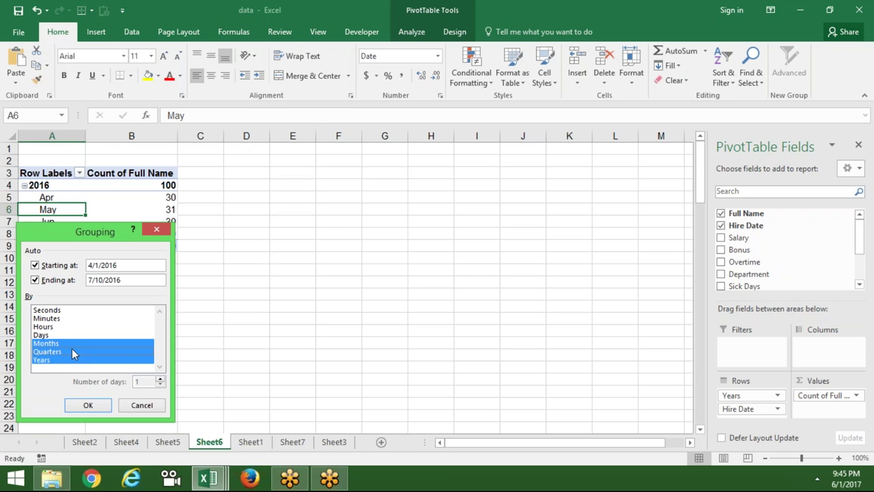
click(88, 405)
click(334, 197)
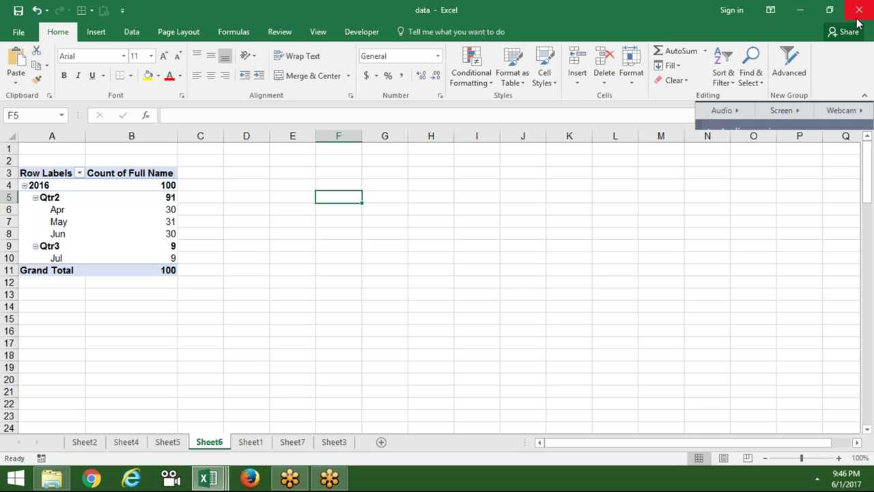
Step: Insert a PivotTable from Sheet1!$A$1:$I$101 onto a new worksheet
click(471, 231)
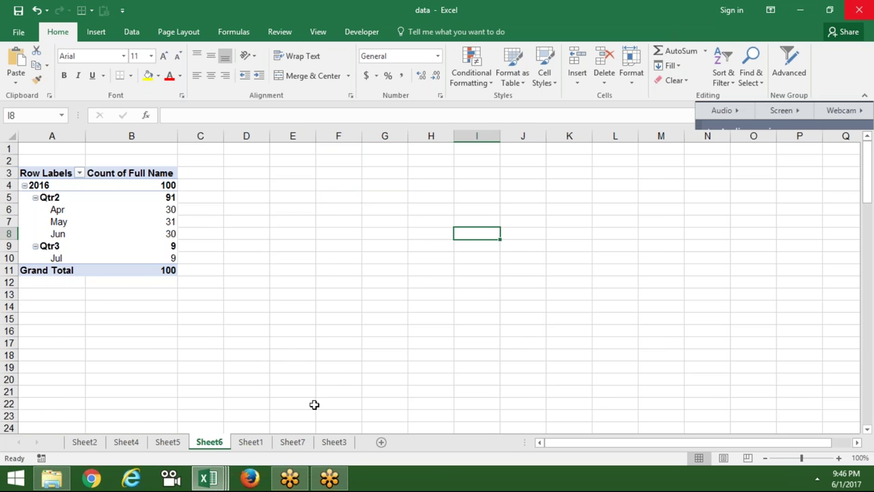
click(255, 444)
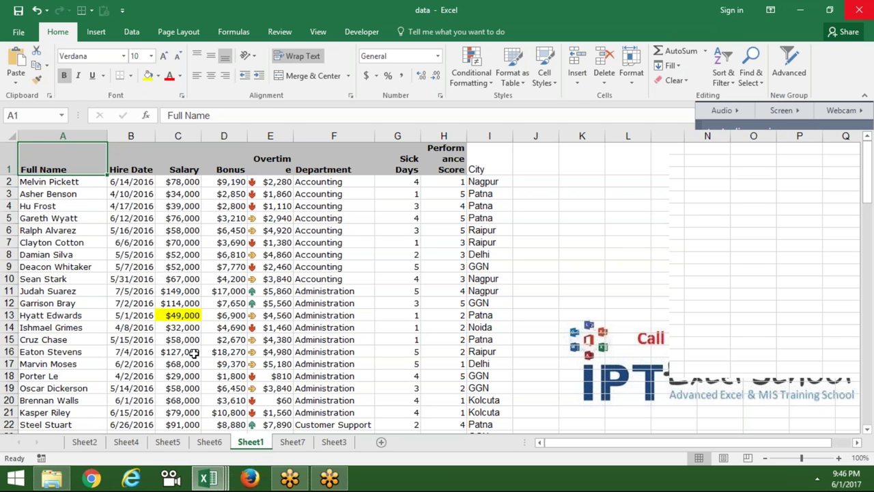
click(96, 34)
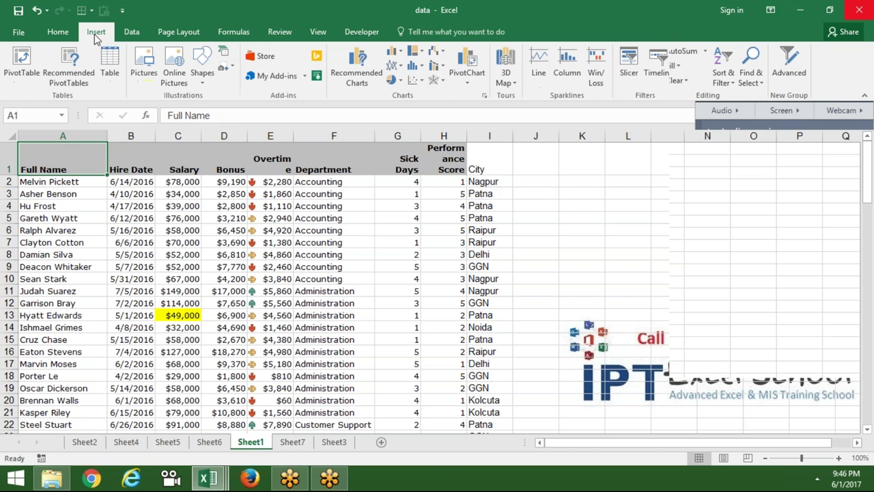
click(21, 63)
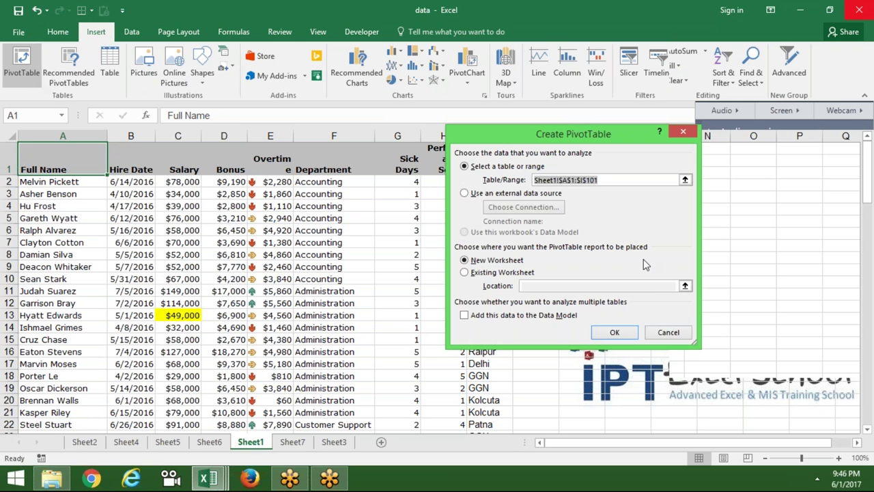
click(615, 333)
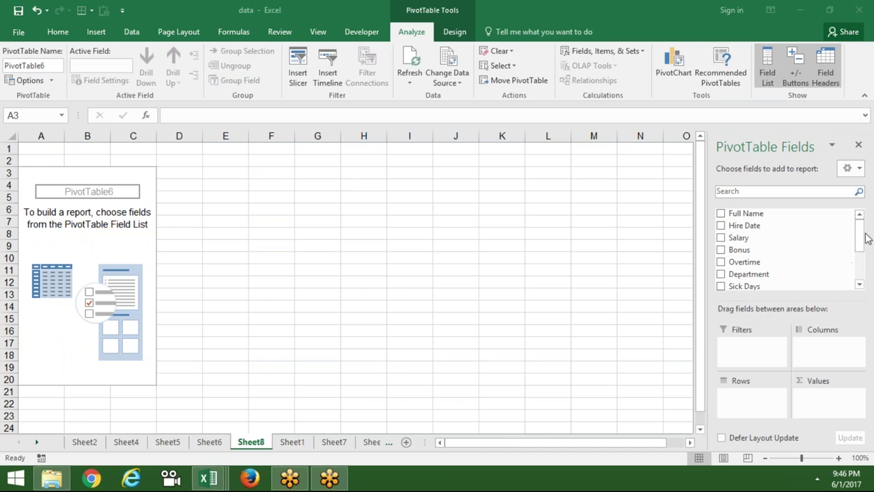
scroll(859, 273, down, 1)
Step: Put Department in Rows and Count of Full Name in Values, totalling 100
scroll(859, 274, down, 2)
scroll(858, 274, up, 1)
drag(786, 245, 763, 397)
scroll(860, 236, up, 2)
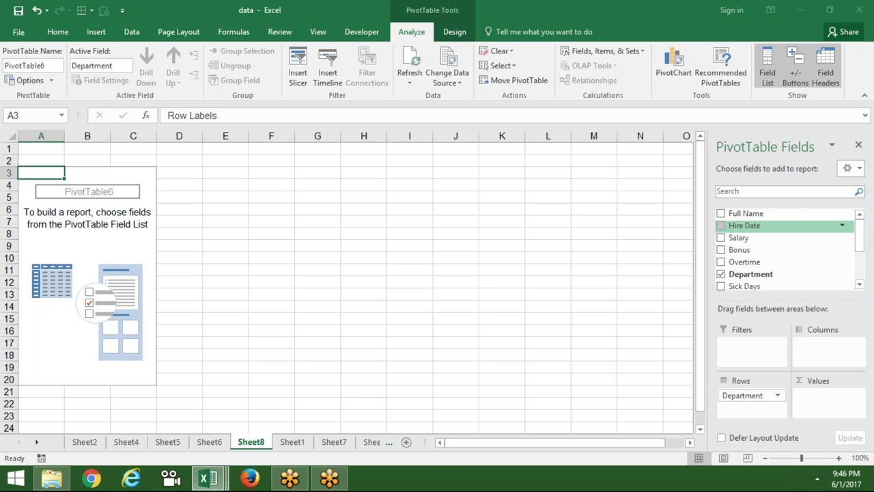
drag(802, 218, 819, 397)
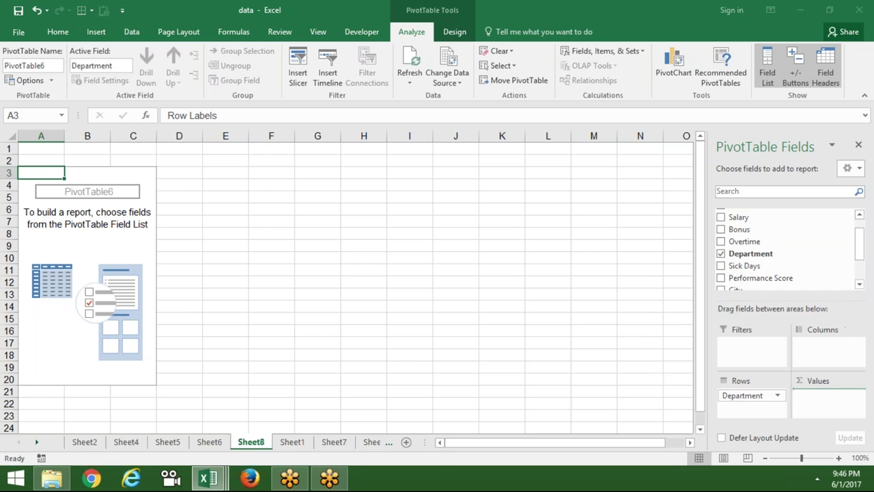
click(551, 307)
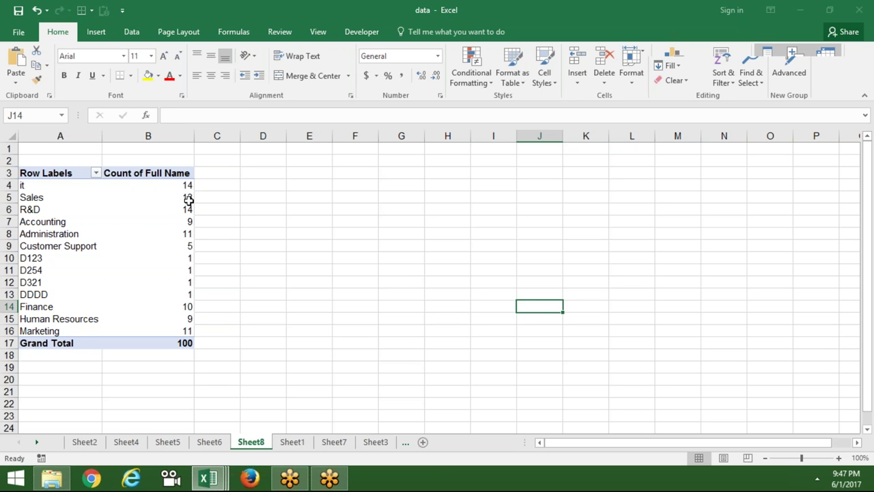
click(189, 198)
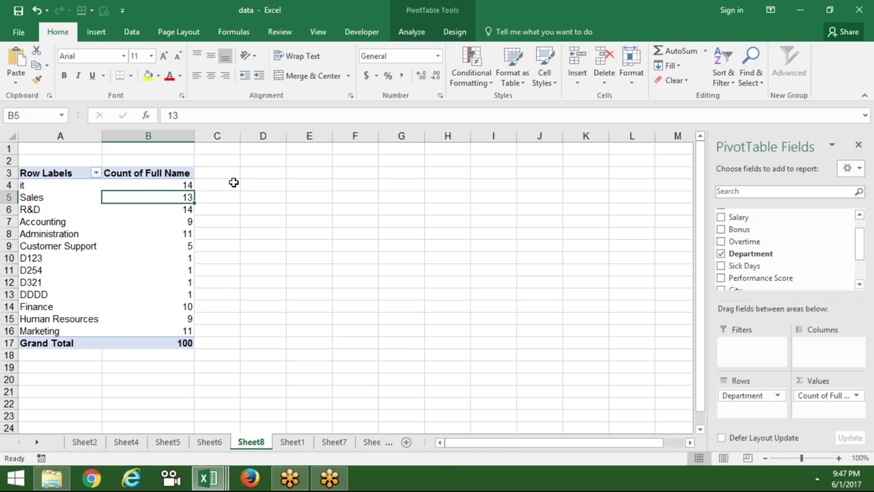
click(234, 182)
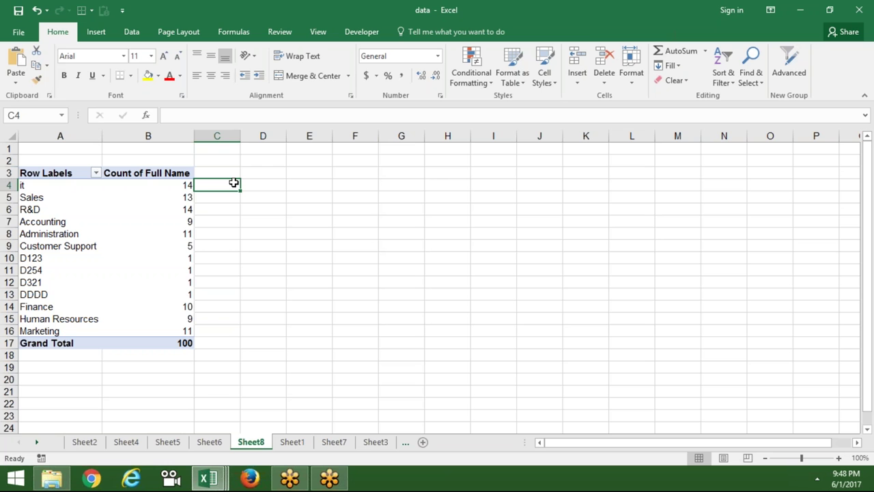
click(182, 196)
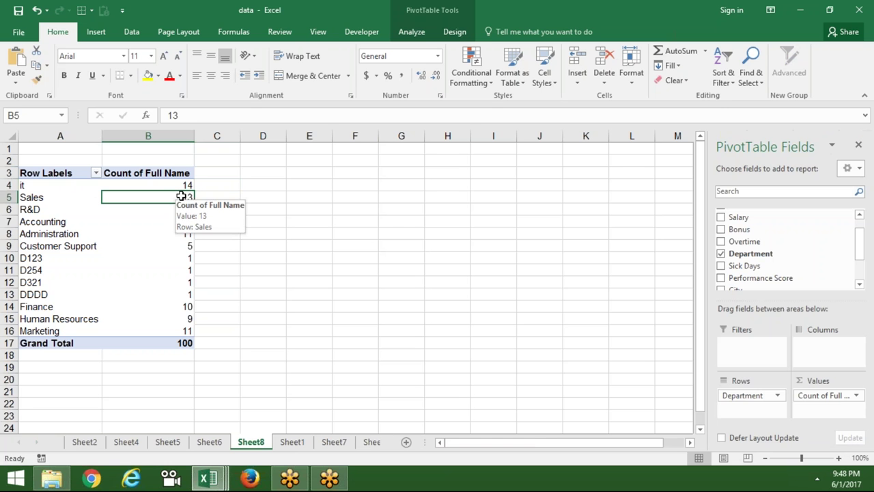
Step: Show Count of Full Name as % of Grand Total, e.g. Sales 13.00%
click(858, 396)
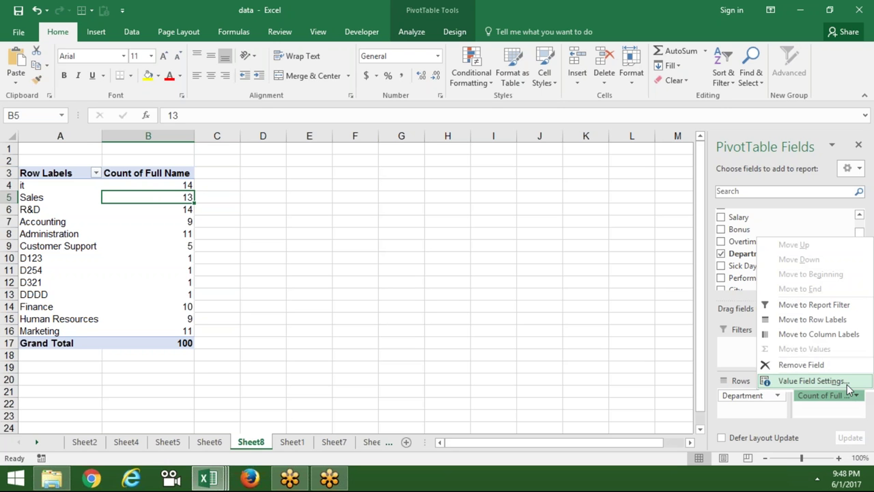
click(811, 381)
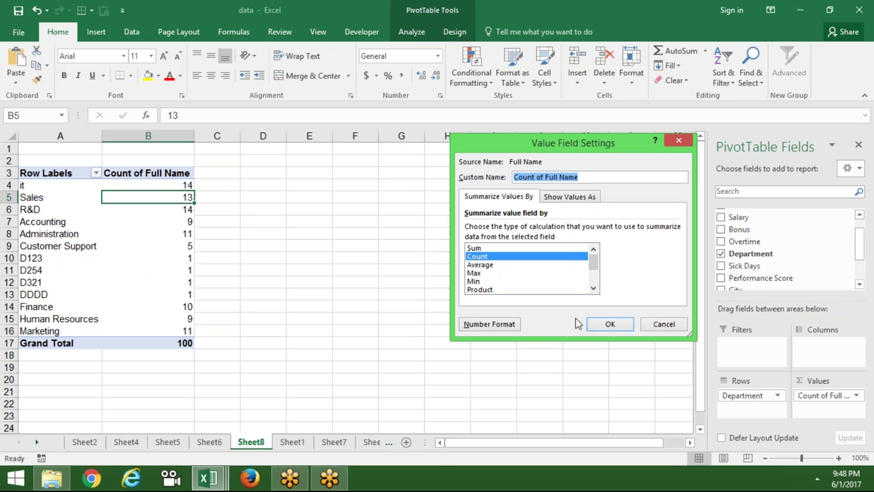
click(573, 202)
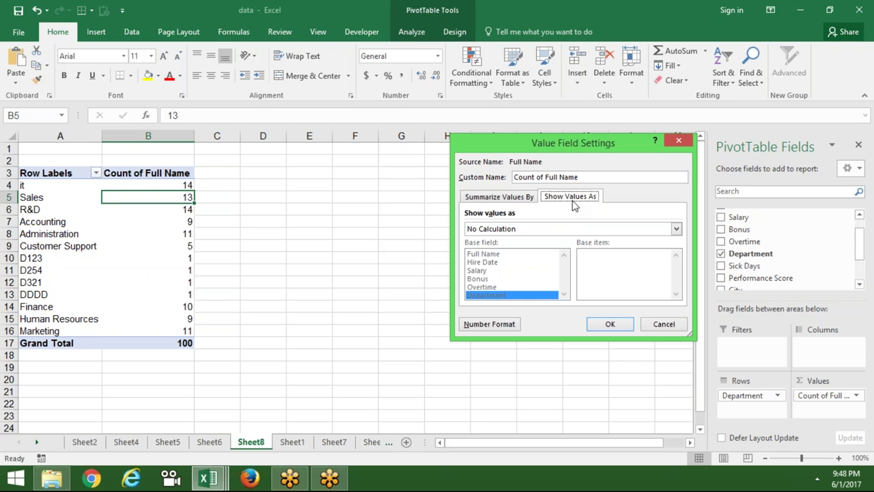
click(557, 232)
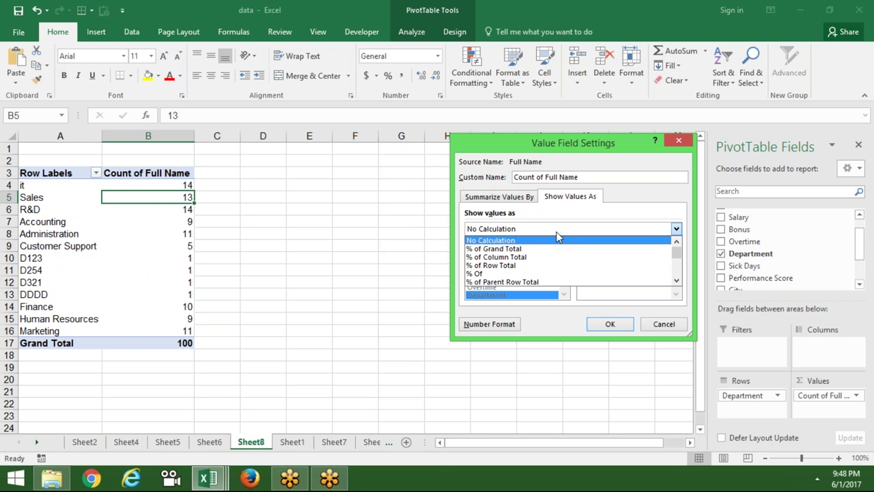
click(560, 250)
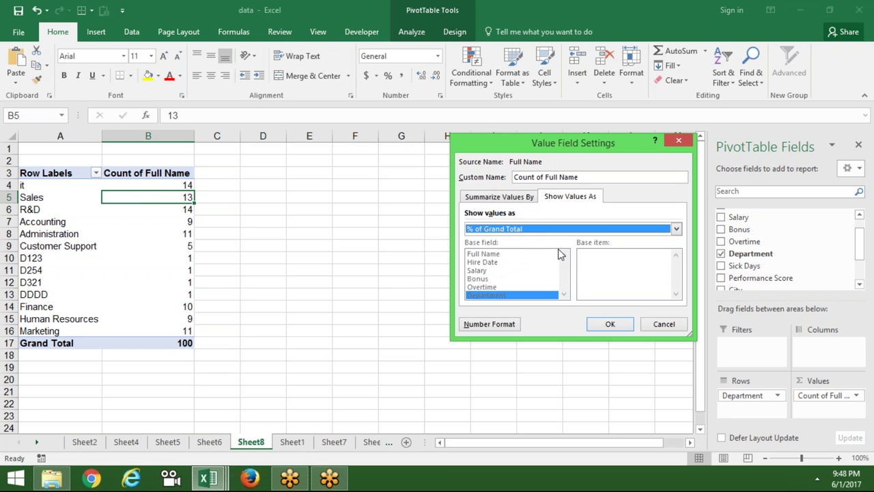
click(615, 326)
click(557, 305)
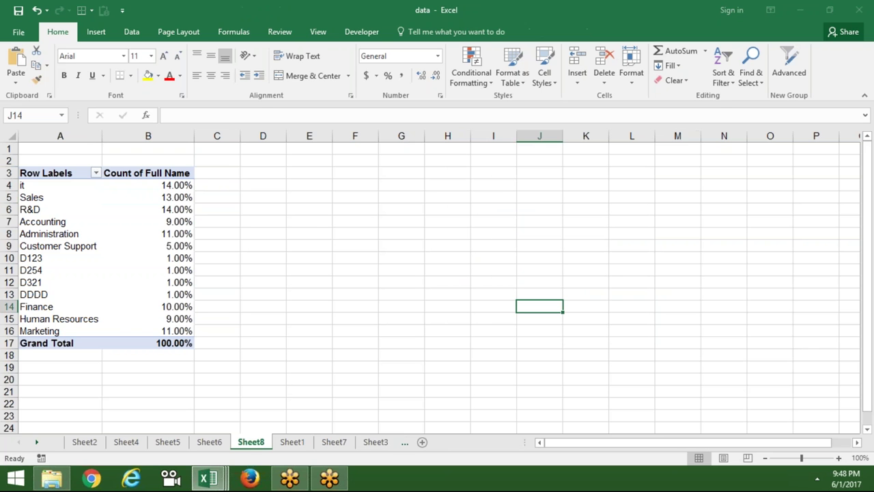
click(198, 244)
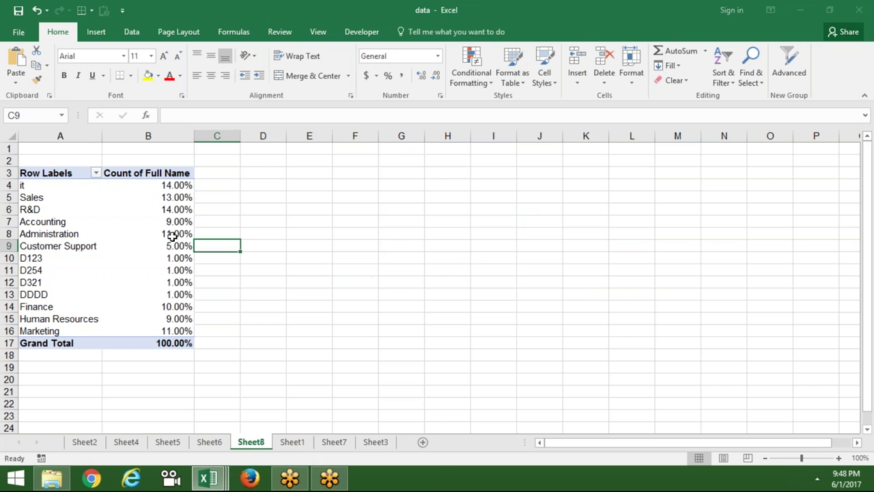
Step: Switch Count of Full Name to % of Column Total in Value Field Settings
click(172, 235)
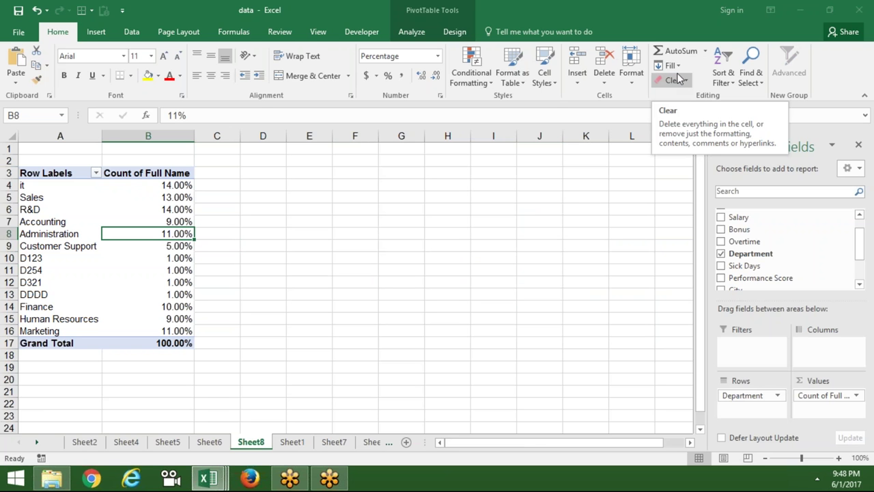
click(856, 396)
click(813, 380)
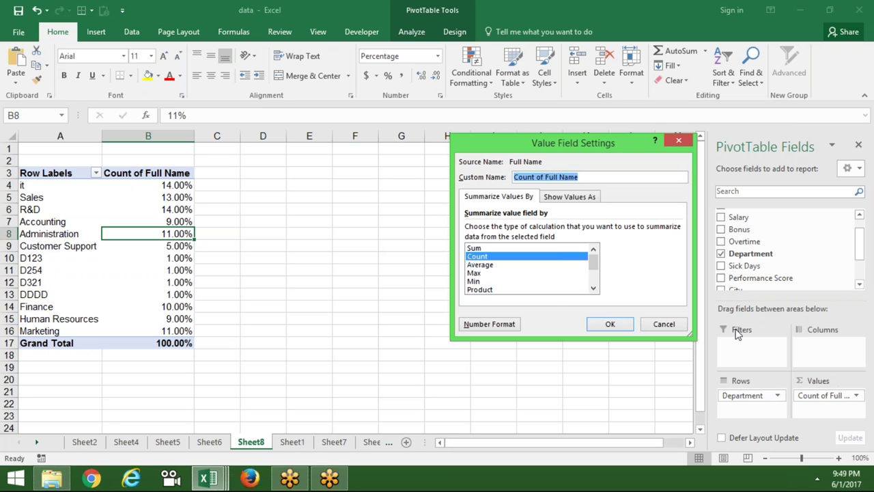
click(577, 200)
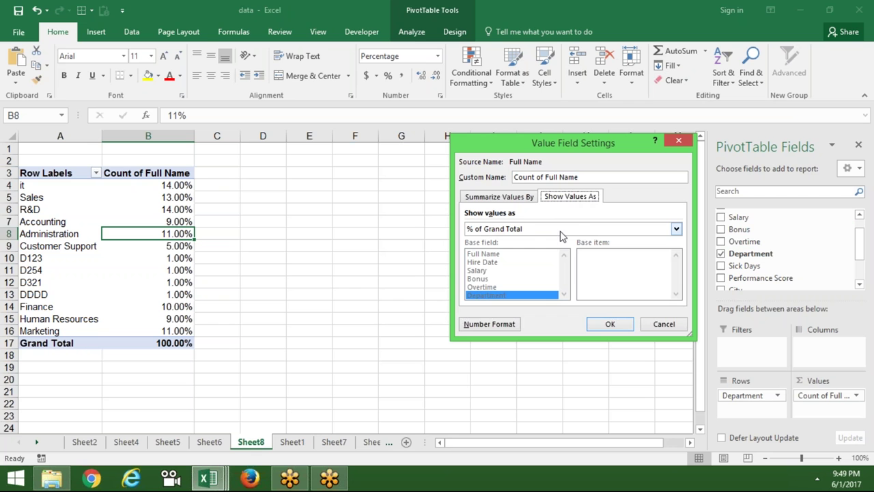
click(560, 232)
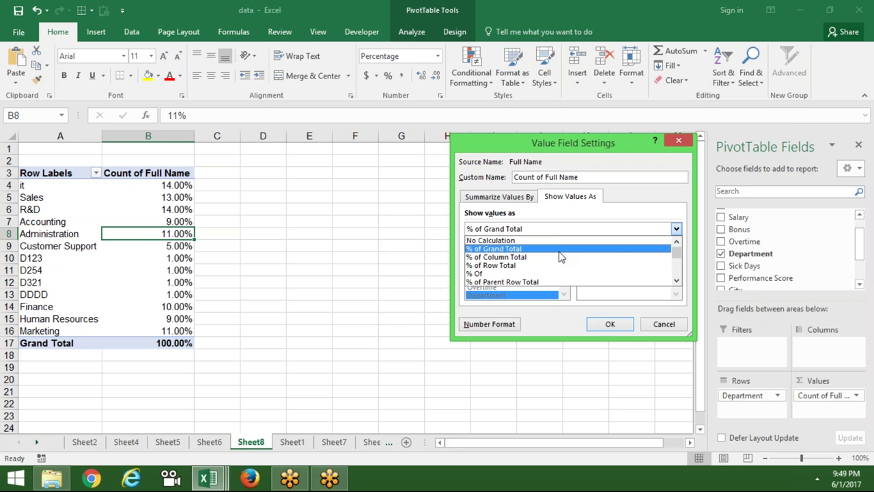
click(560, 257)
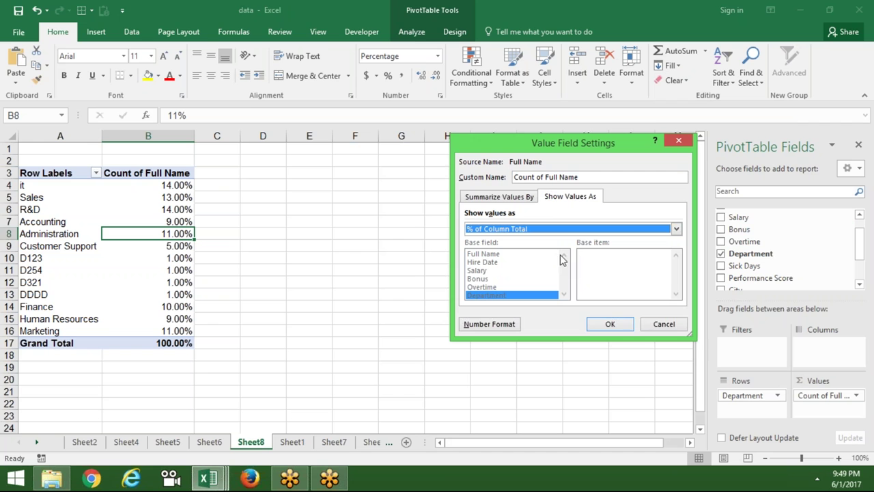
click(597, 327)
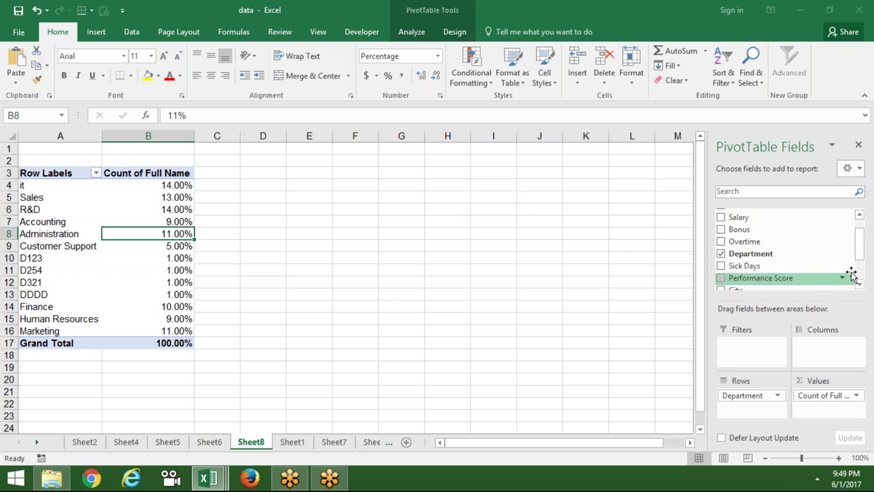
Step: Add City to the Columns area to split departments by city
scroll(751, 246, down, 3)
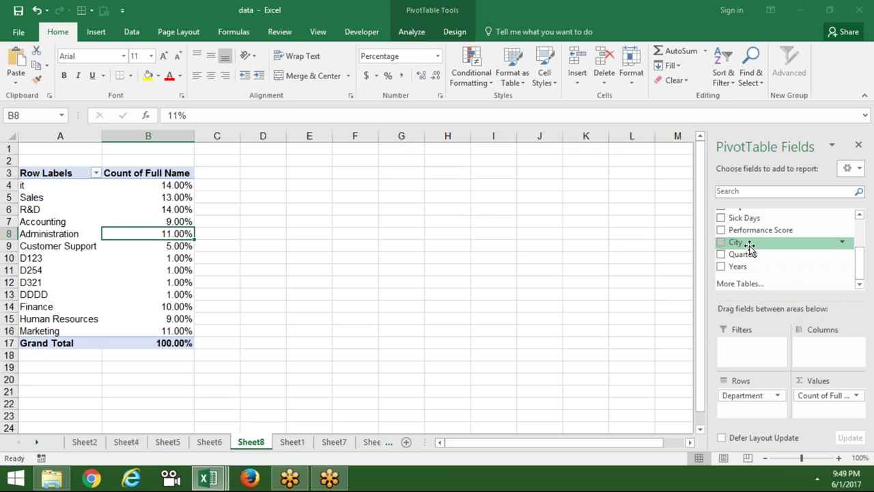
drag(750, 246, 823, 345)
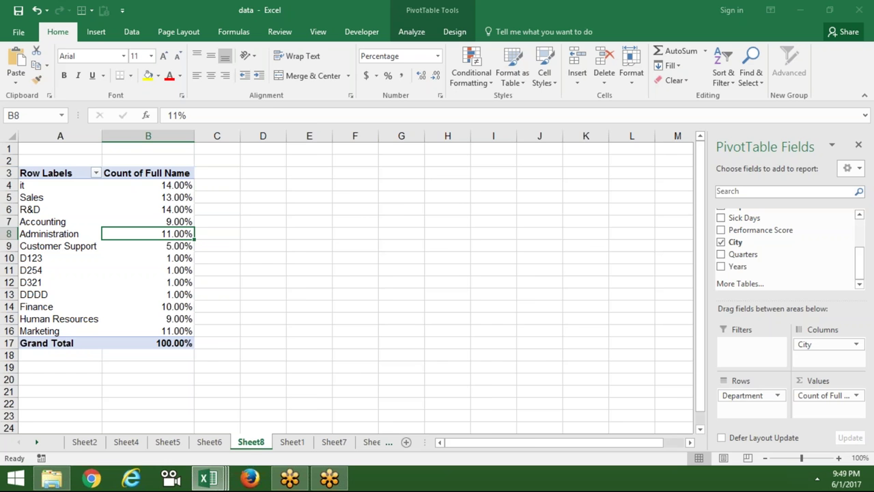
click(616, 307)
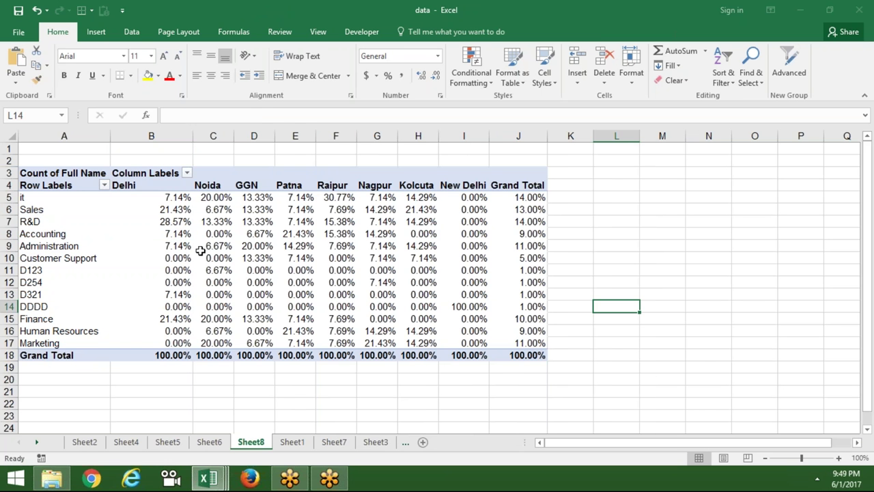
Step: Check that the Delhi column sums to 100%, then open Value Field Settings for the count
click(176, 199)
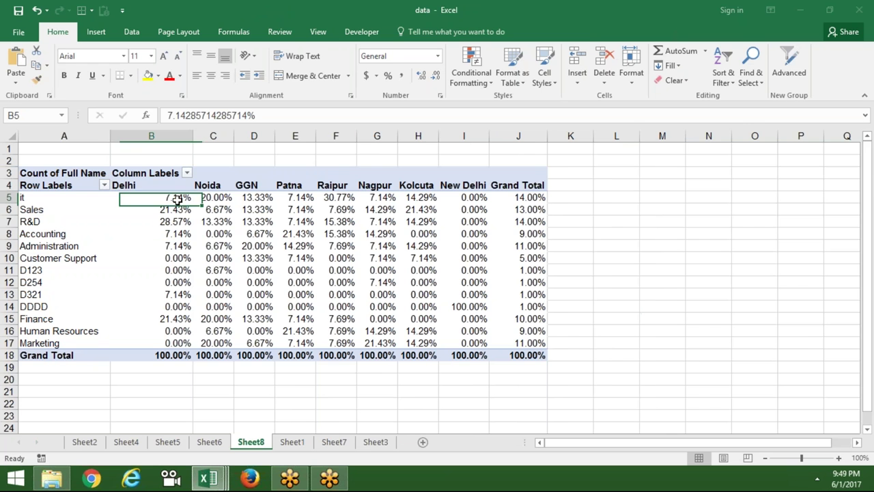
drag(177, 199, 170, 340)
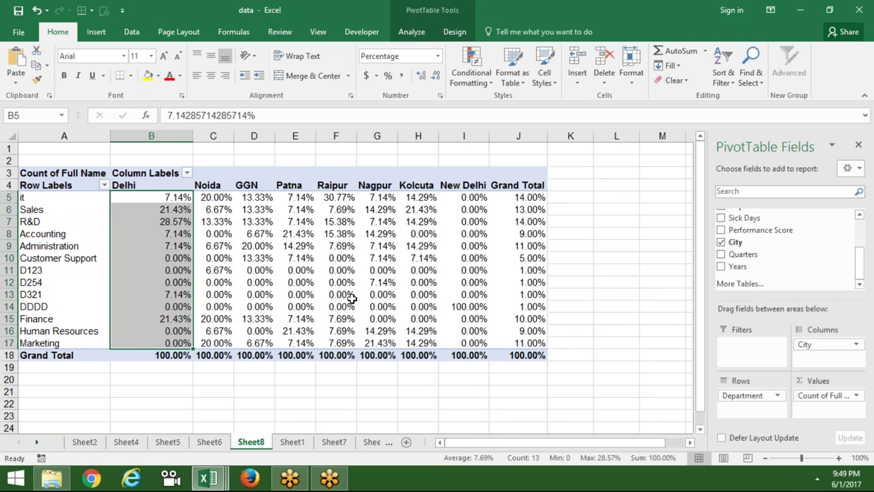
click(520, 205)
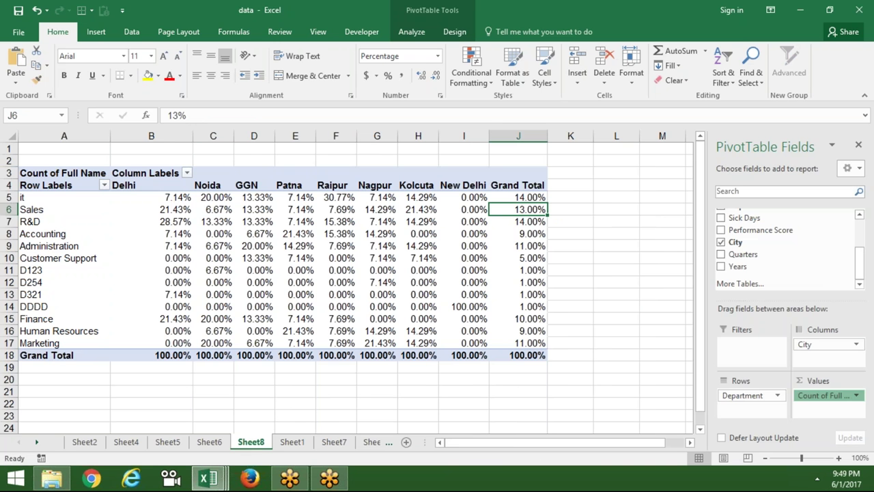
click(826, 395)
click(813, 381)
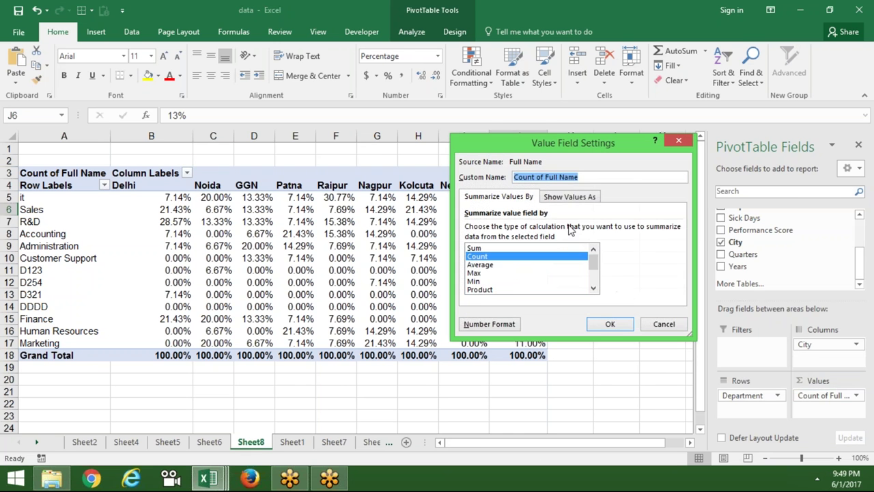
Step: Set Show Values As to No Calculation so plain counts appear
click(574, 198)
click(562, 229)
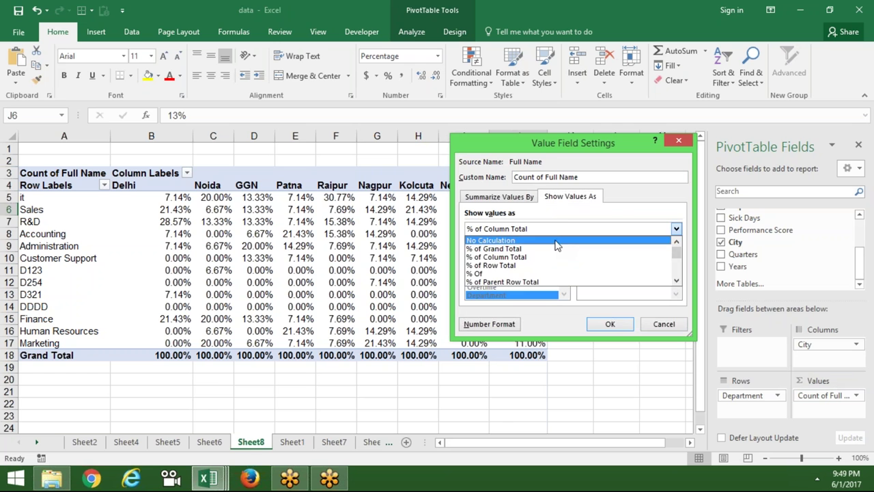
click(556, 242)
click(618, 324)
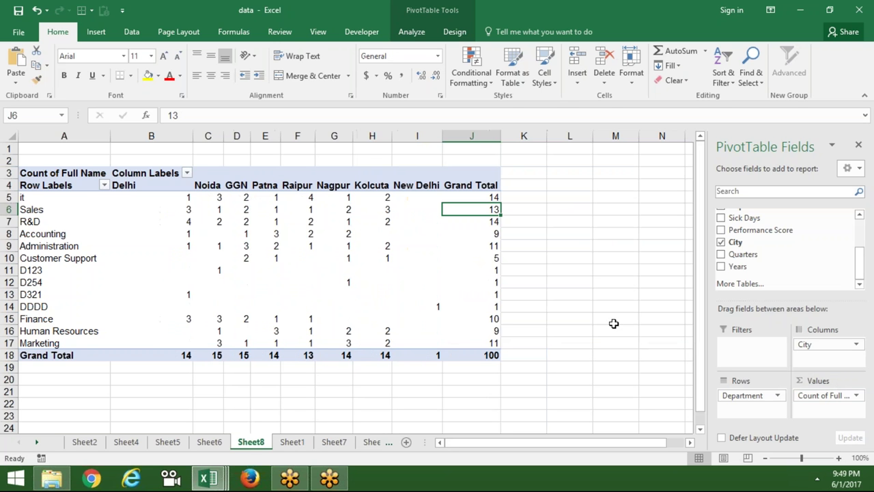
Step: Inspect the Delhi grand total and Marketing count, then return to Sheet8
click(185, 356)
click(183, 341)
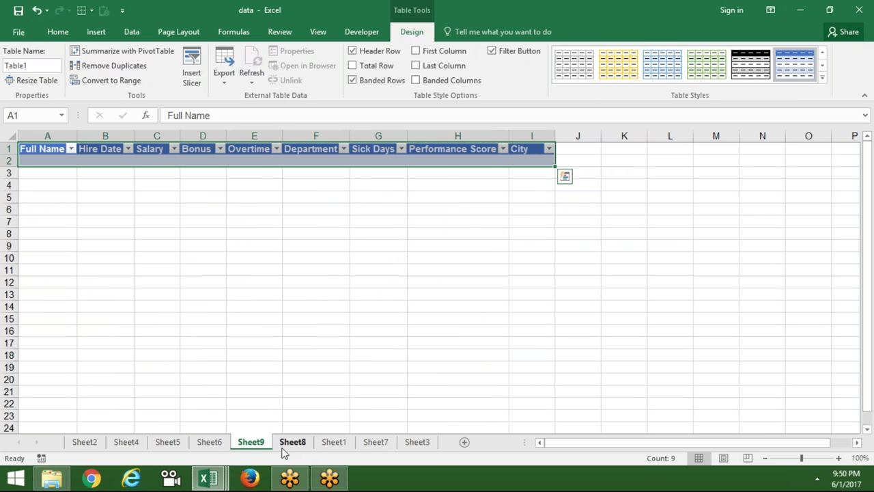
click(284, 445)
mouse_move(190, 269)
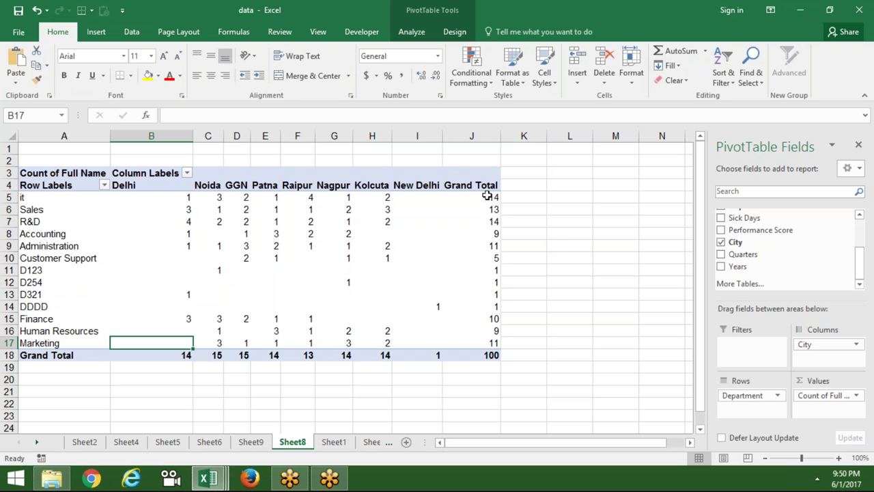
click(486, 197)
click(490, 209)
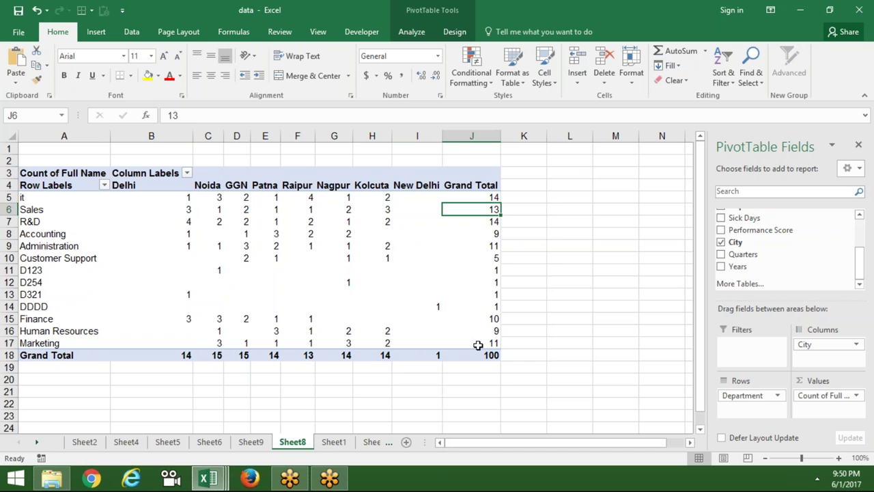
click(482, 356)
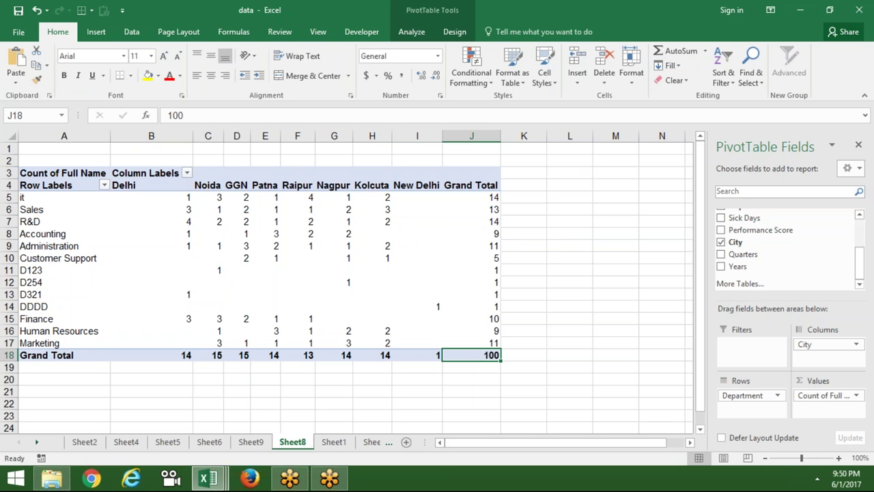
click(827, 395)
click(817, 386)
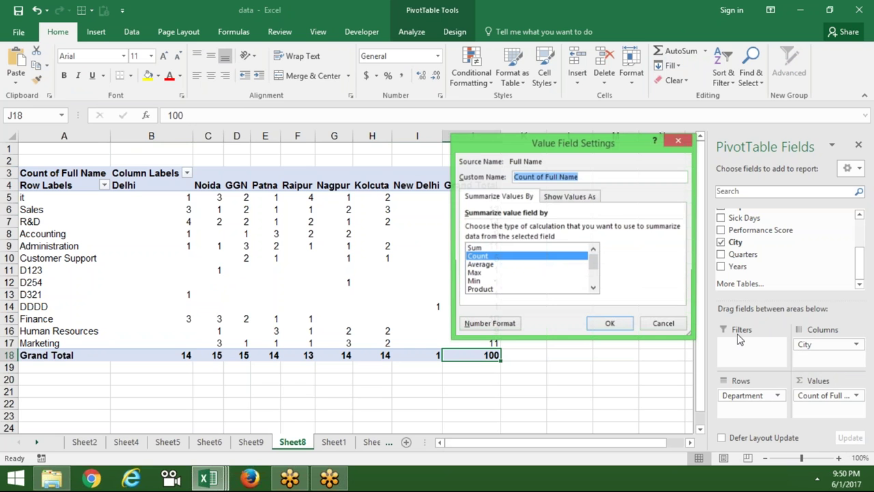
click(581, 199)
click(563, 230)
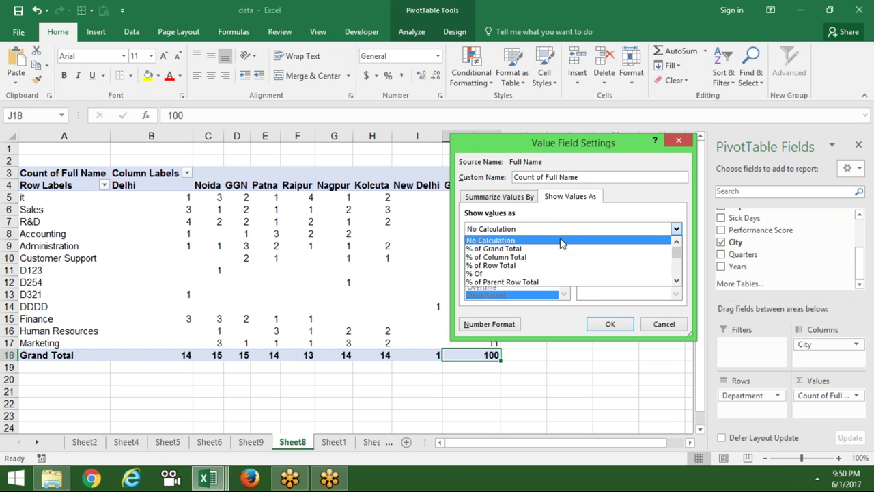
click(556, 259)
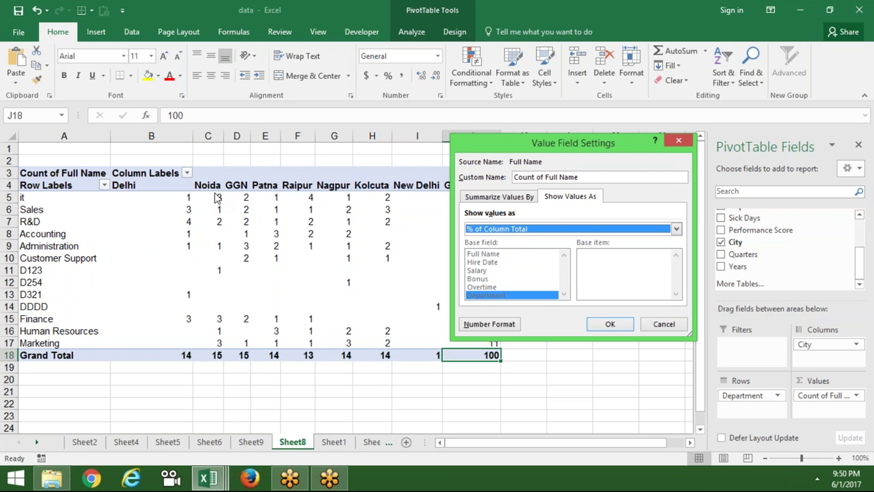
click(475, 231)
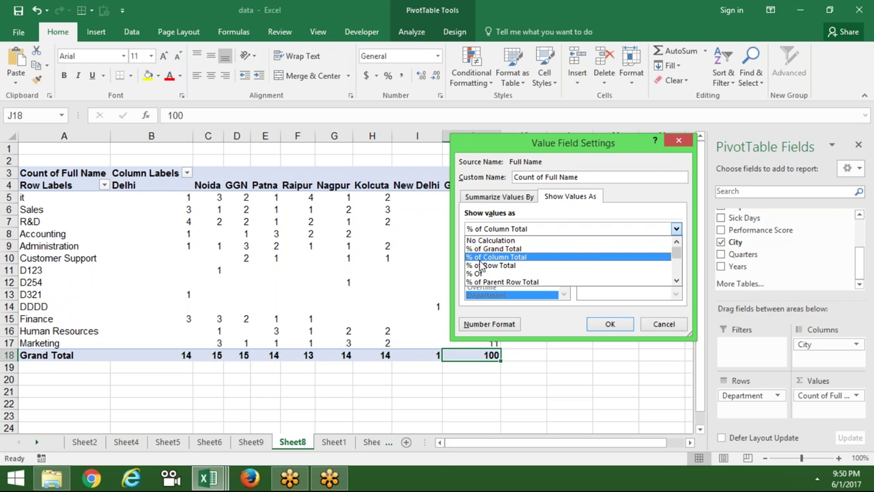
click(484, 265)
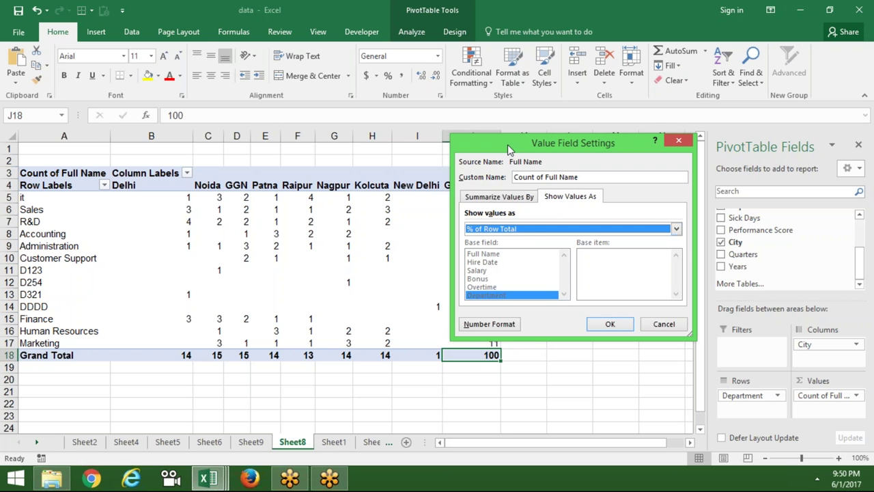
drag(507, 144, 579, 158)
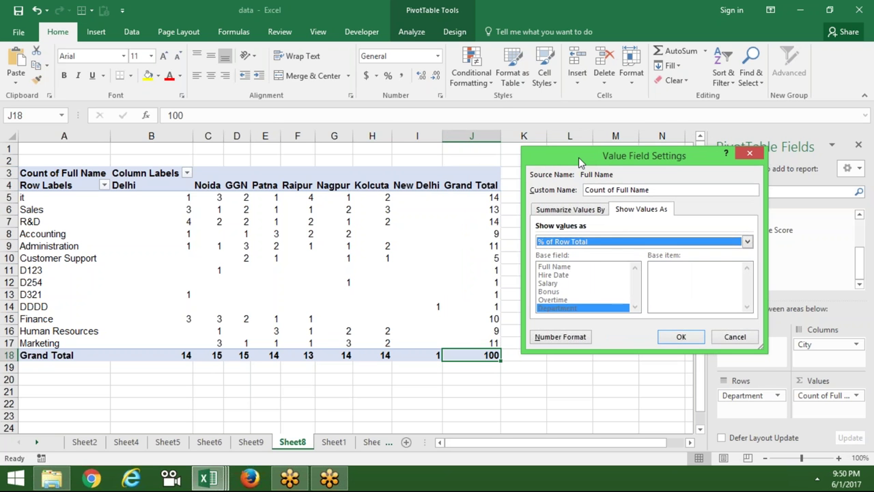
click(582, 242)
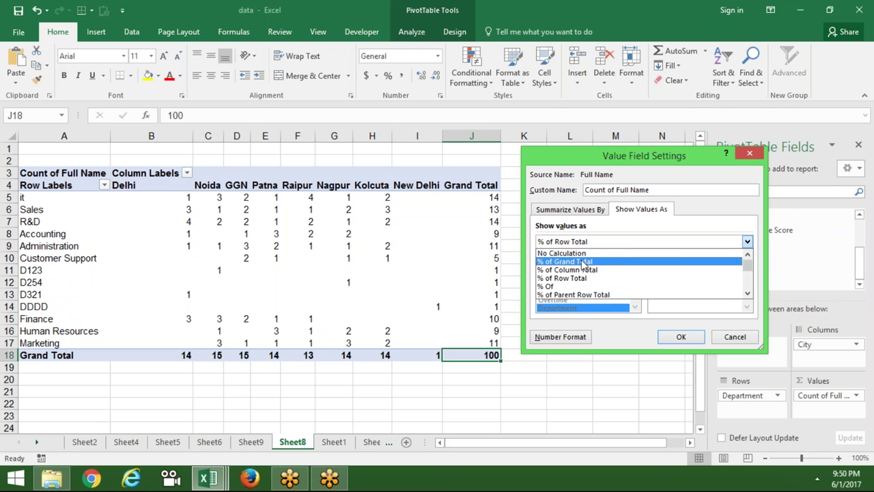
click(581, 261)
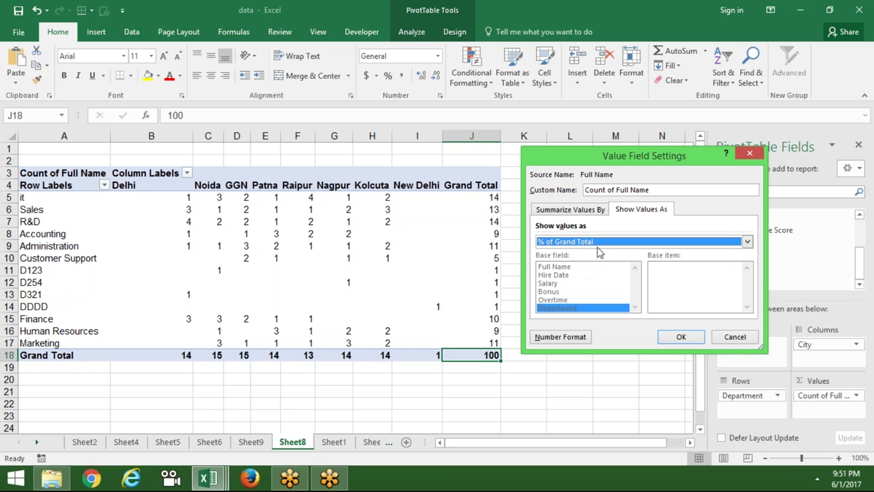
click(598, 243)
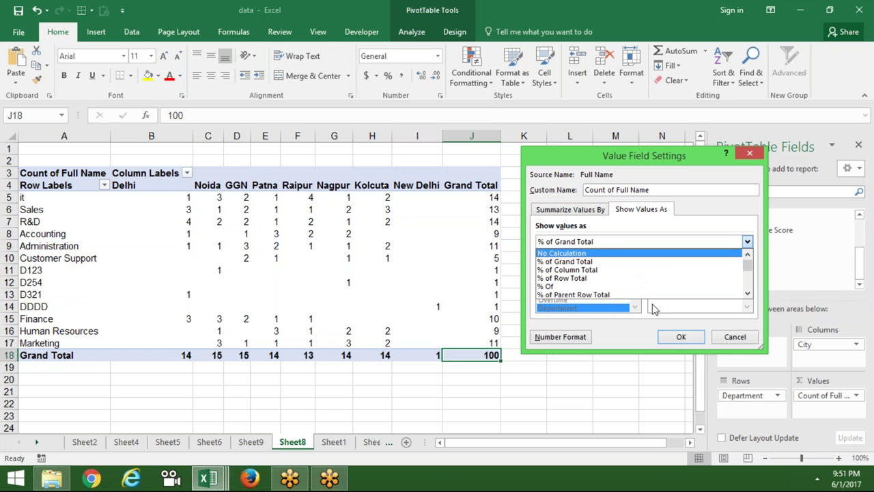
click(717, 339)
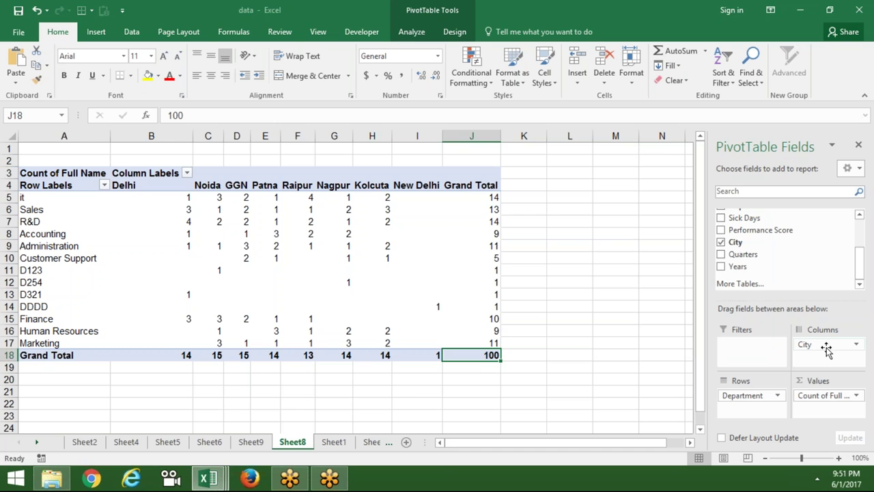
Step: Remove City from Columns and rename the 'it' department label to Bugget
drag(827, 347, 806, 263)
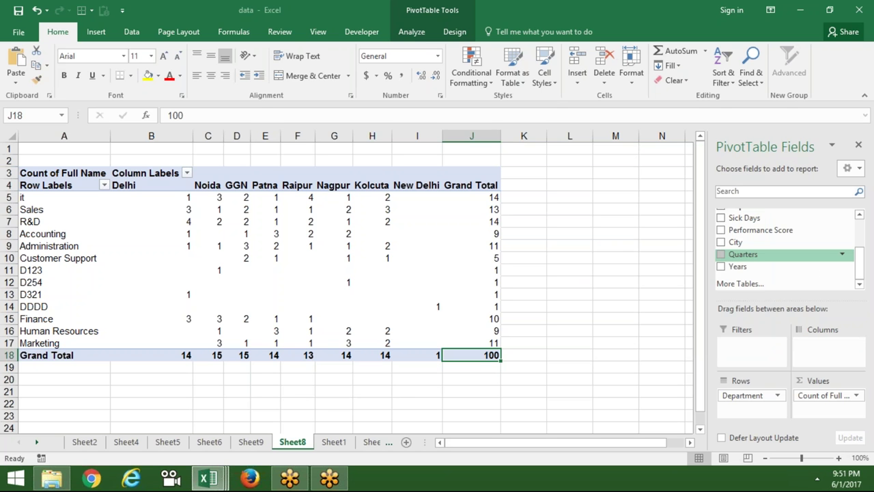
click(523, 269)
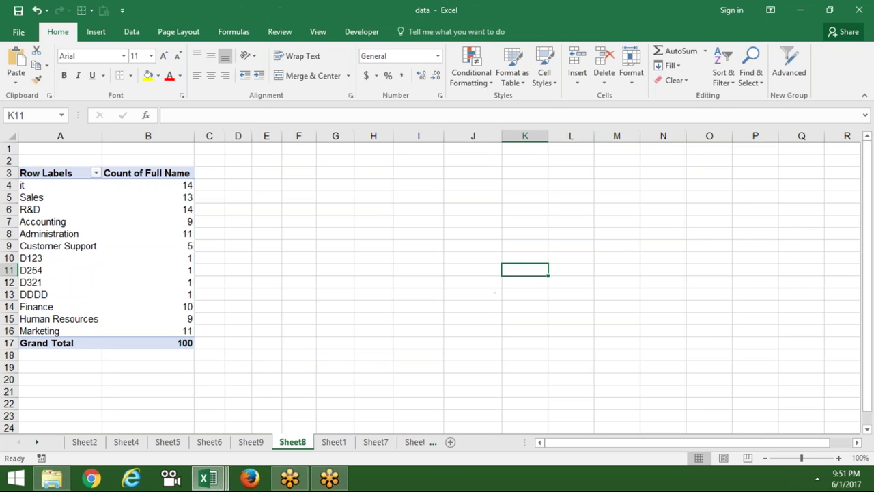
click(59, 188)
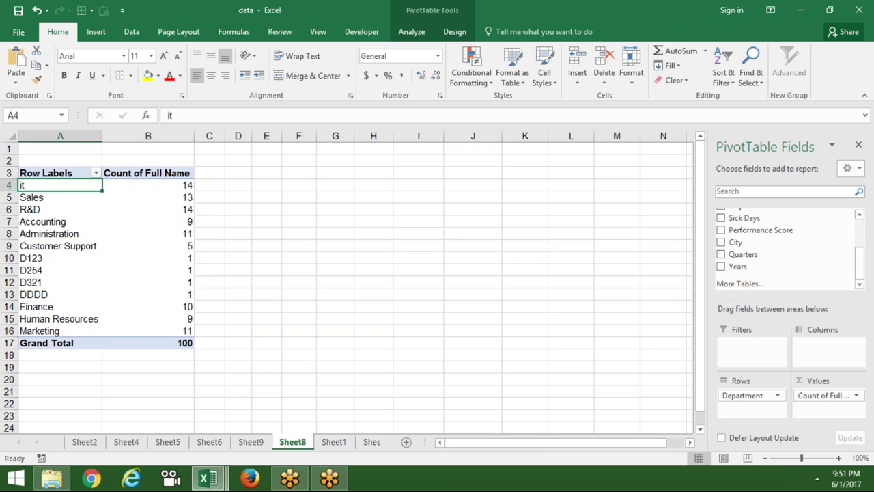
text(Buget)
key(BackSpace)
key(BackSpace)
text(get)
key(Return)
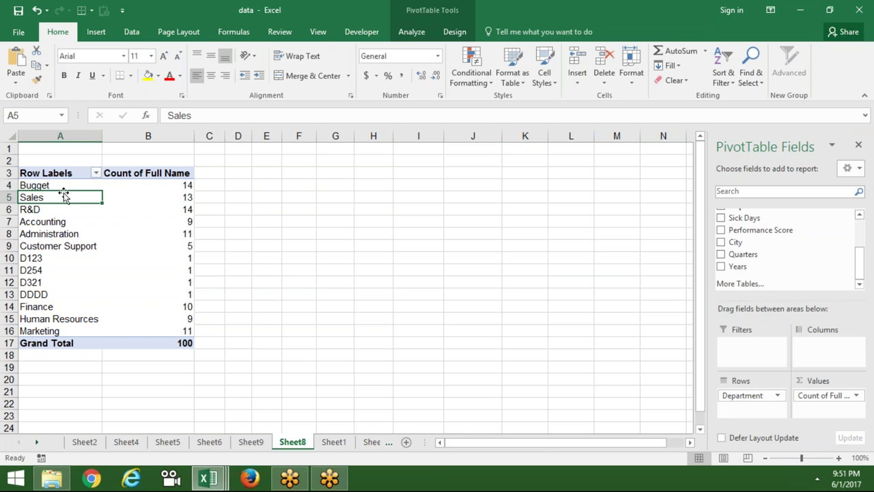
click(166, 187)
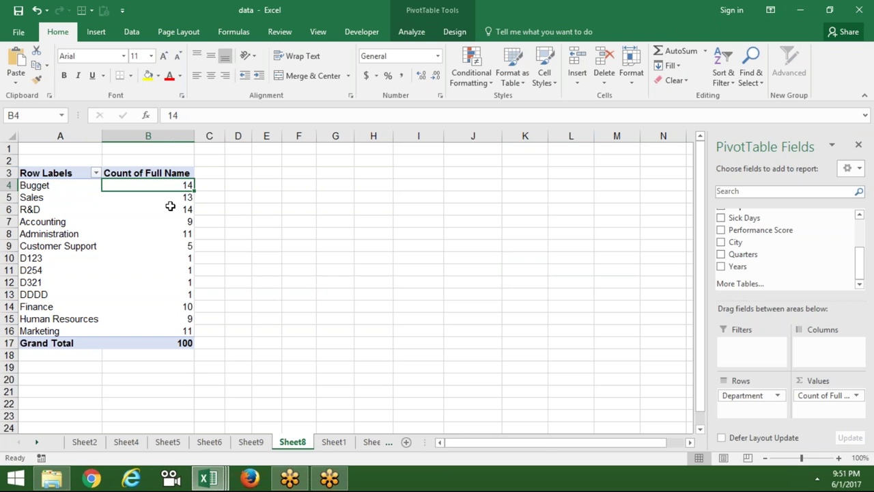
drag(172, 198, 179, 330)
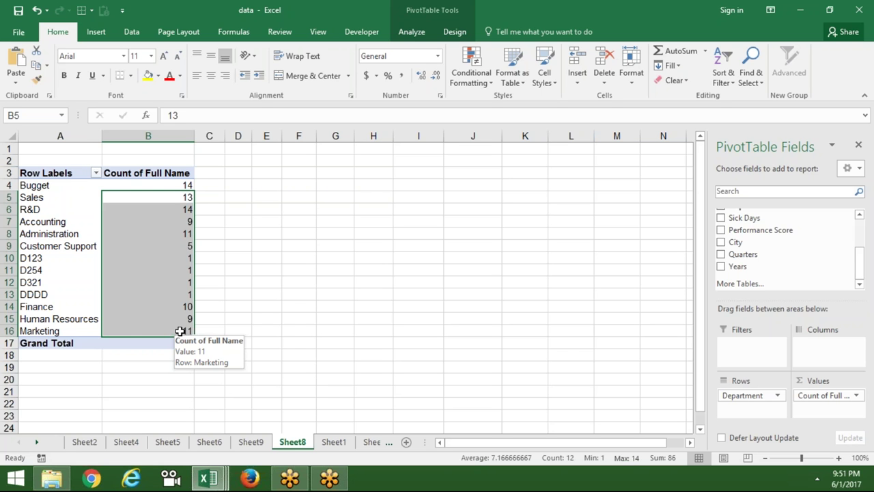
Step: Show counts as % Of base field Department, base item Bugget (Sales 92.86%)
click(828, 395)
click(806, 385)
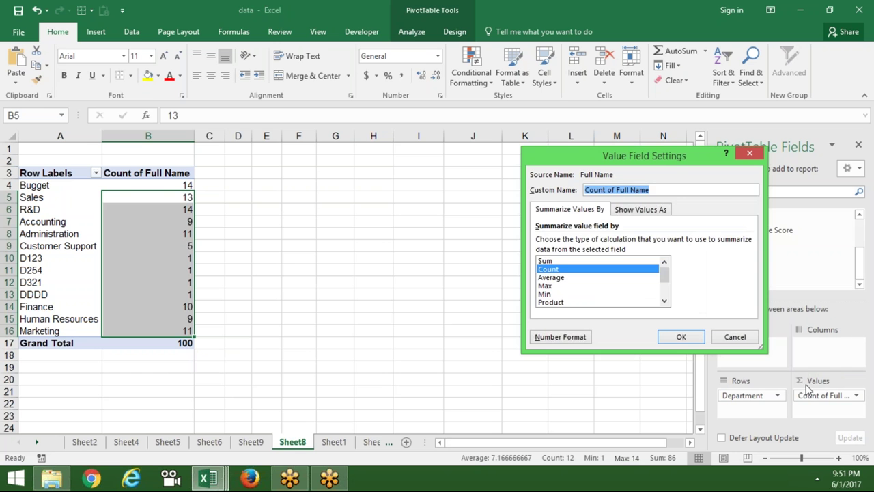
click(659, 210)
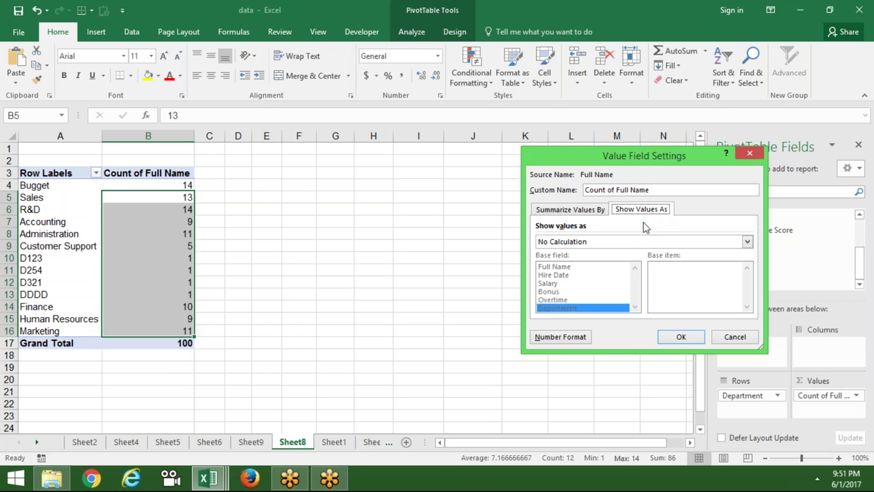
click(633, 243)
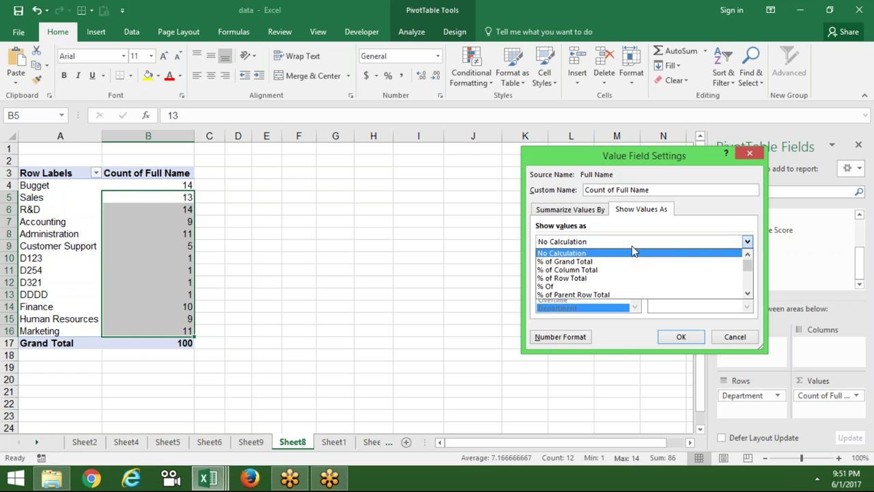
click(630, 287)
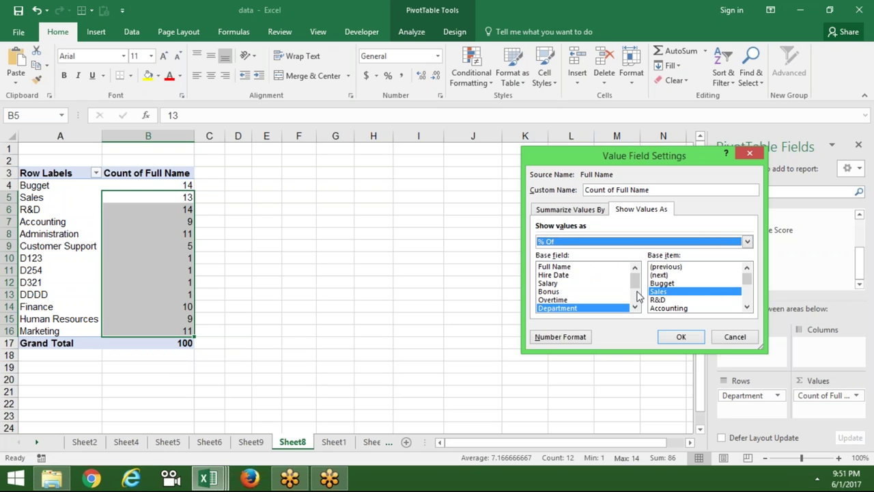
click(674, 284)
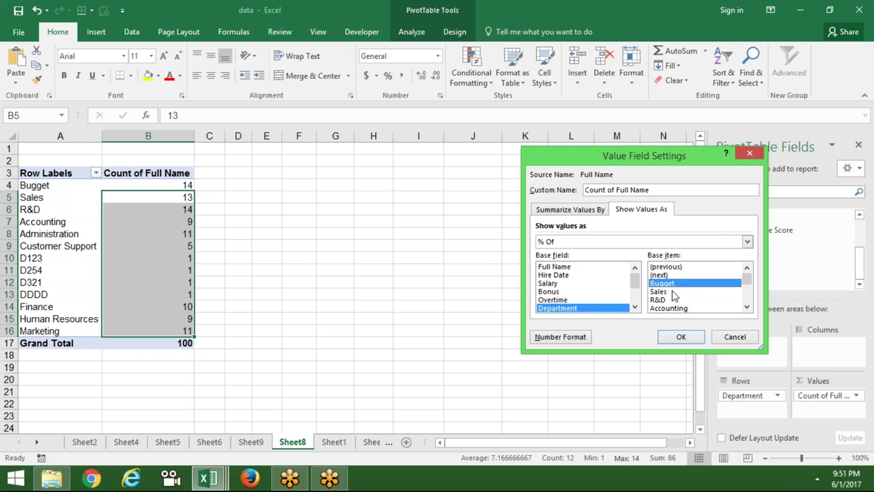
click(669, 337)
click(522, 283)
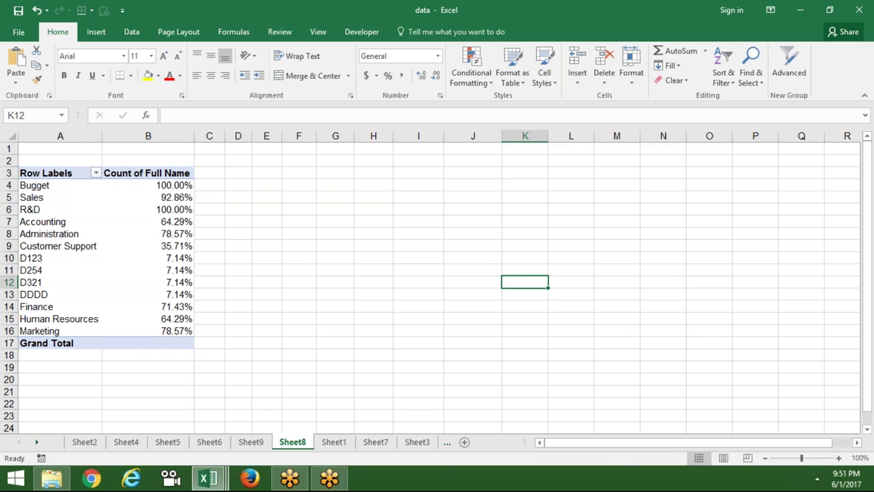
click(174, 196)
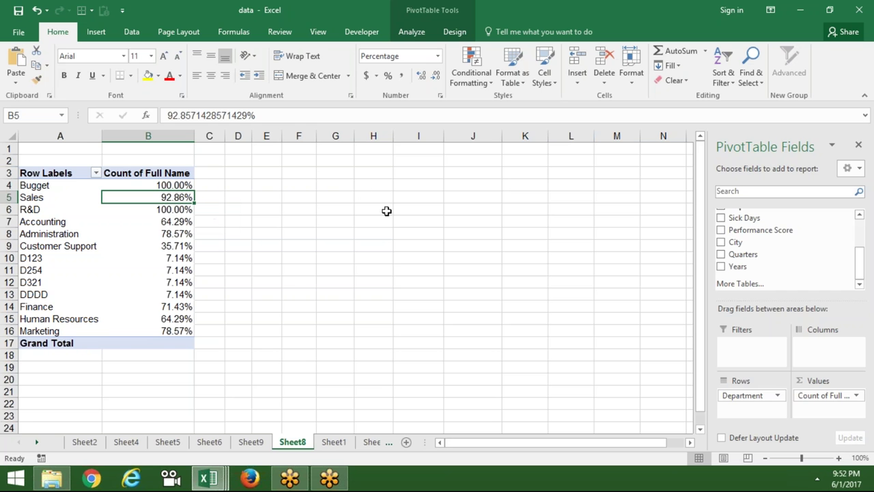
click(819, 395)
click(814, 381)
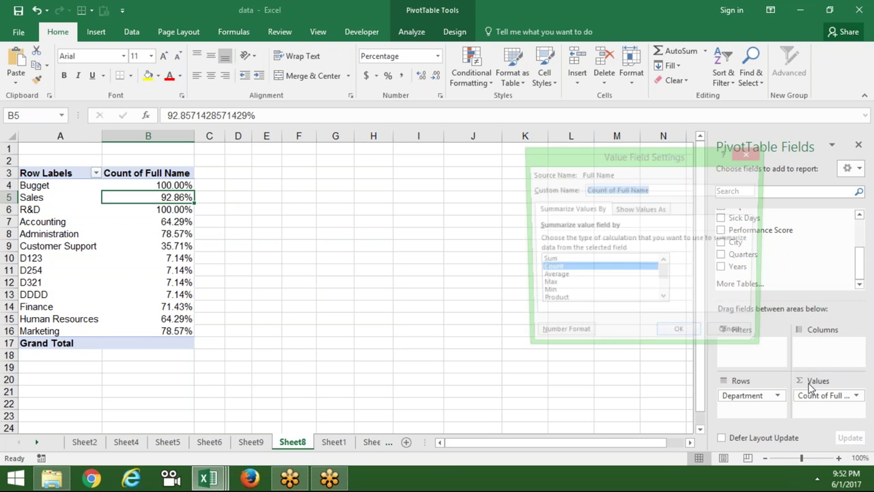
click(639, 210)
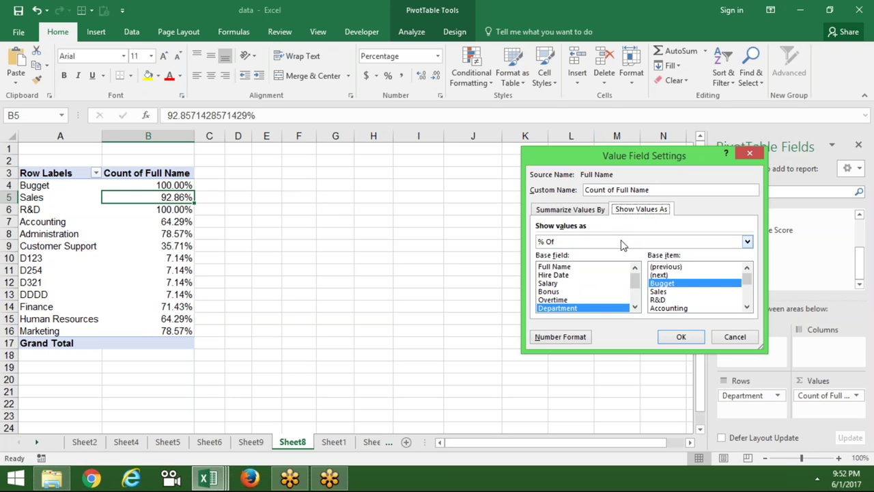
click(624, 241)
click(749, 294)
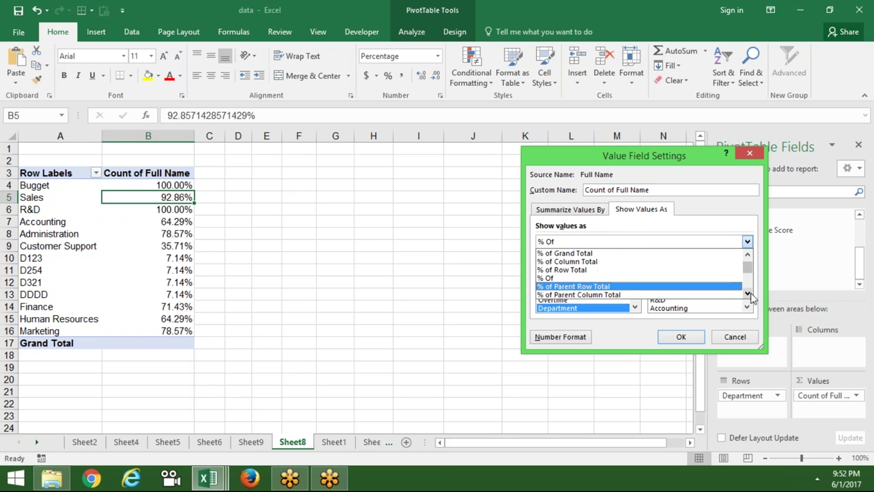
click(748, 295)
click(749, 295)
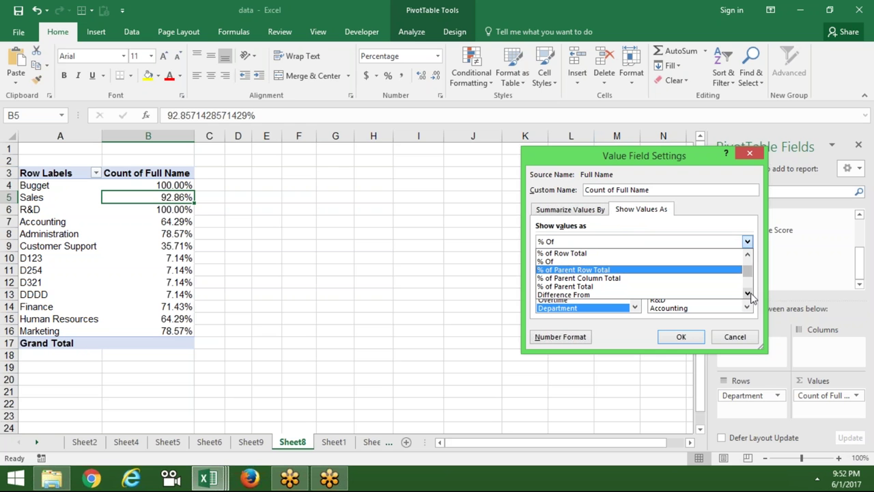
click(749, 294)
click(749, 294)
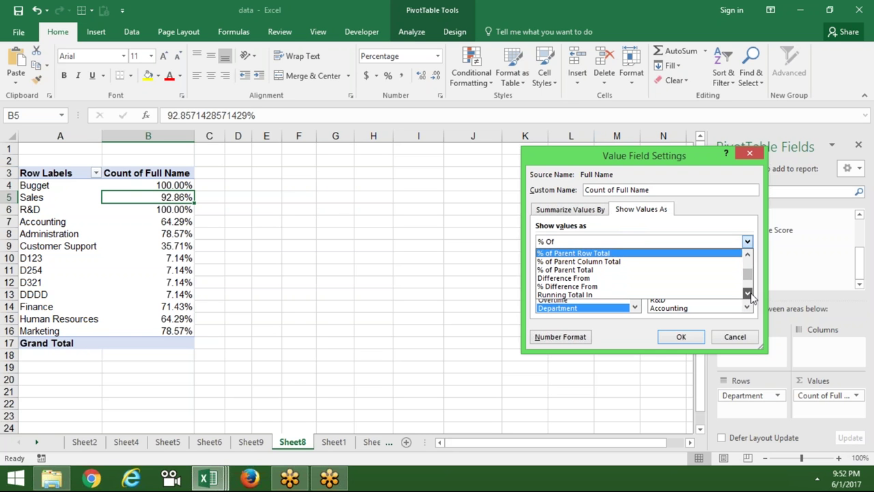
click(748, 294)
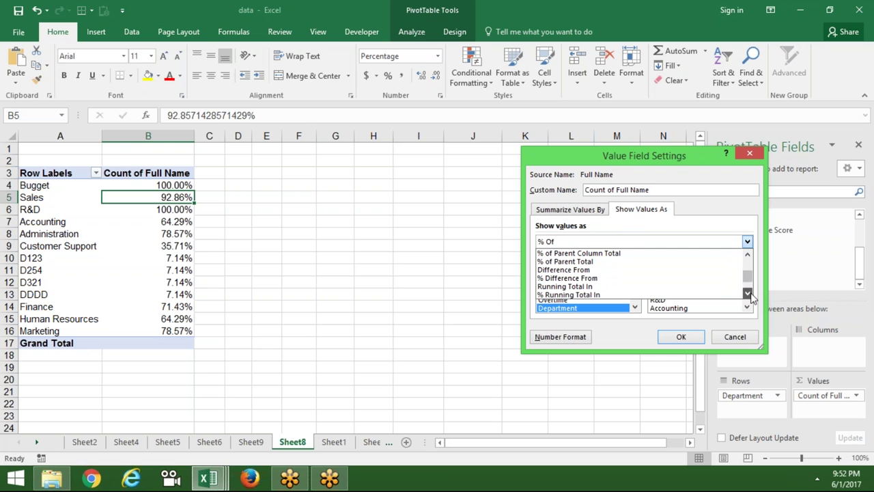
click(749, 294)
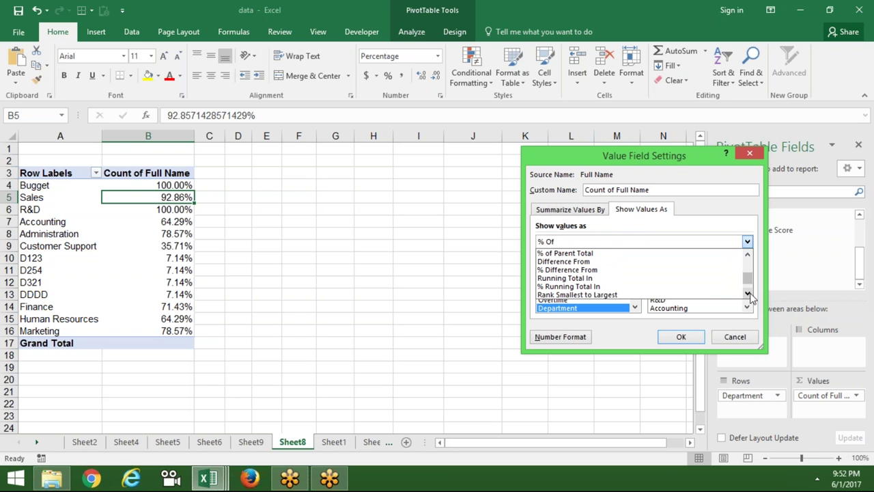
click(749, 295)
click(748, 295)
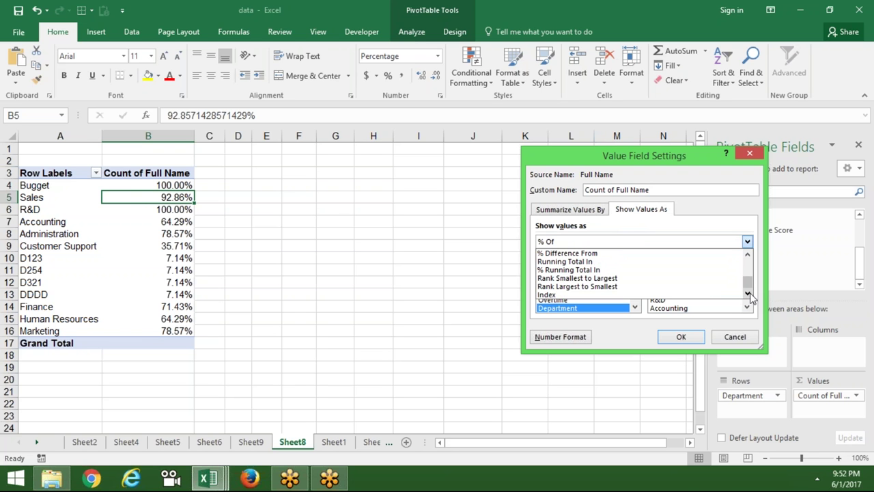
click(749, 254)
click(749, 255)
click(749, 255)
click(749, 254)
click(748, 255)
click(749, 254)
click(749, 255)
click(749, 255)
click(749, 255)
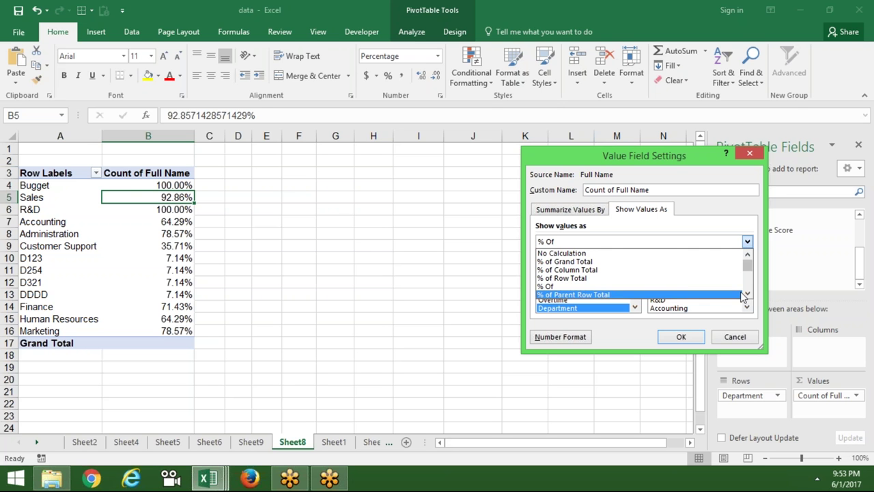
click(732, 338)
Step: Cancel the value settings, then delete the Sheet8 pivot sheet and the empty Sheet9
click(733, 338)
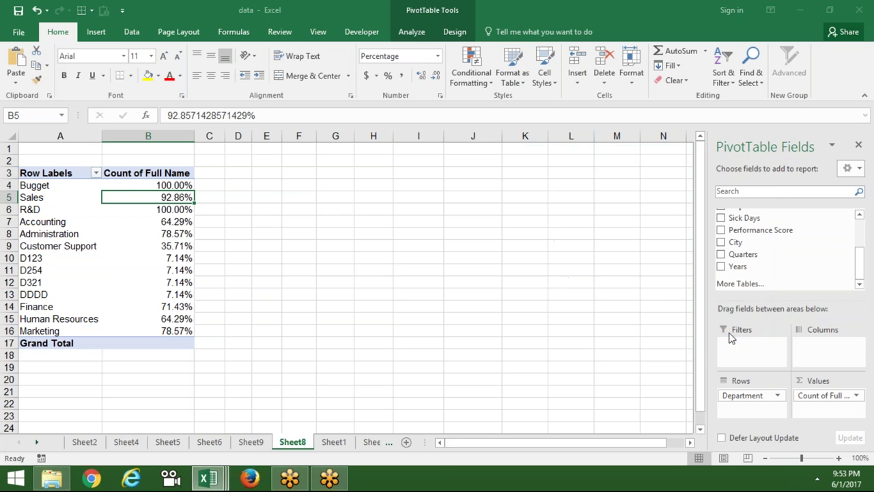
right_click(287, 444)
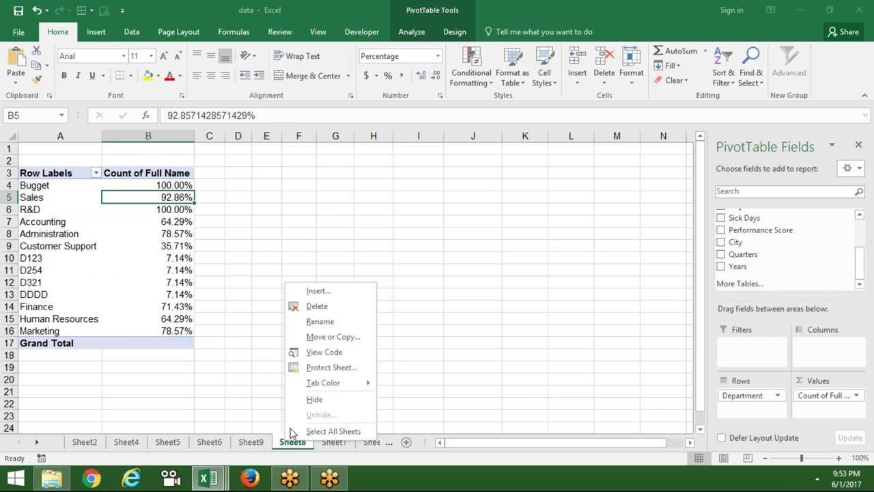
click(326, 309)
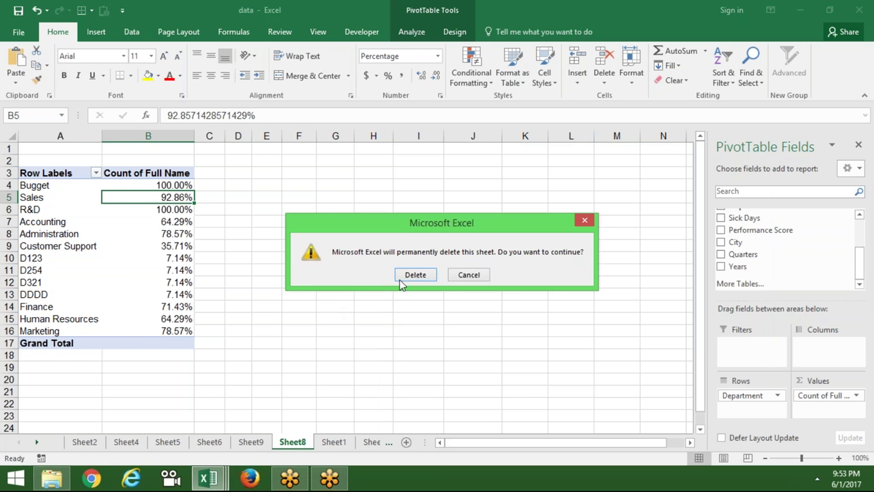
click(417, 273)
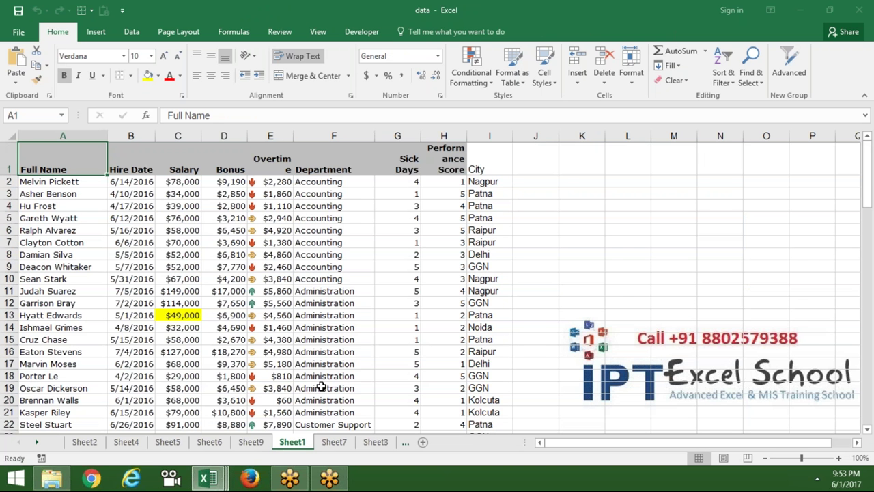
click(263, 442)
right_click(262, 442)
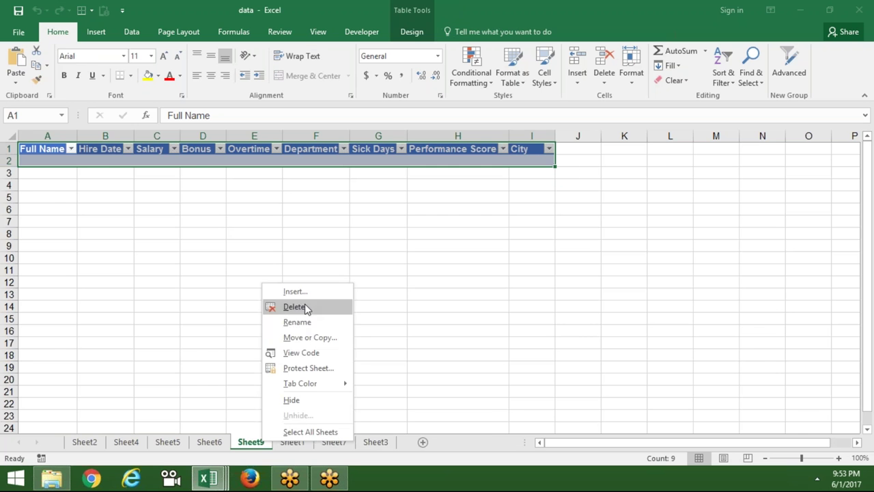
click(304, 308)
click(415, 274)
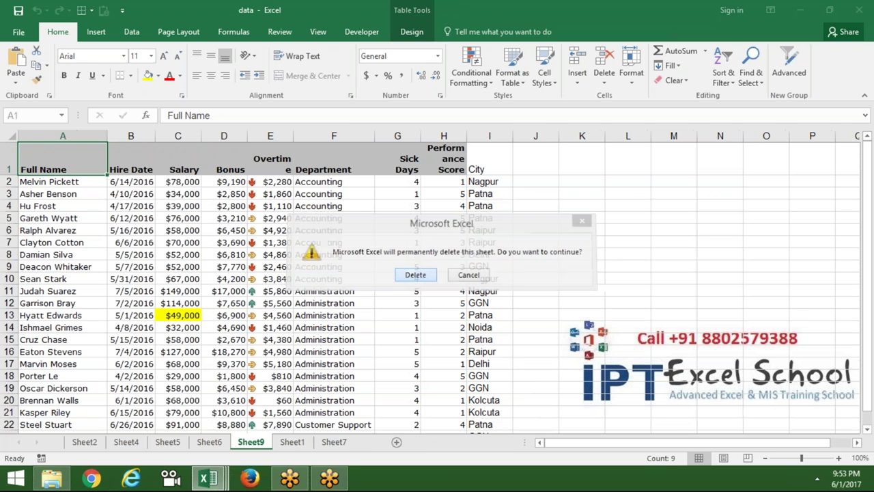
Step: On Sheet1, make column E (Overtime) slightly narrower
click(235, 292)
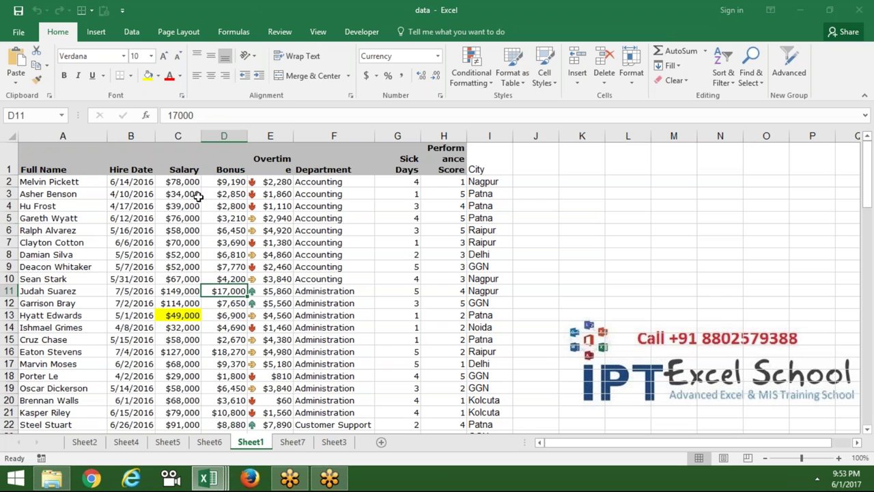
click(208, 171)
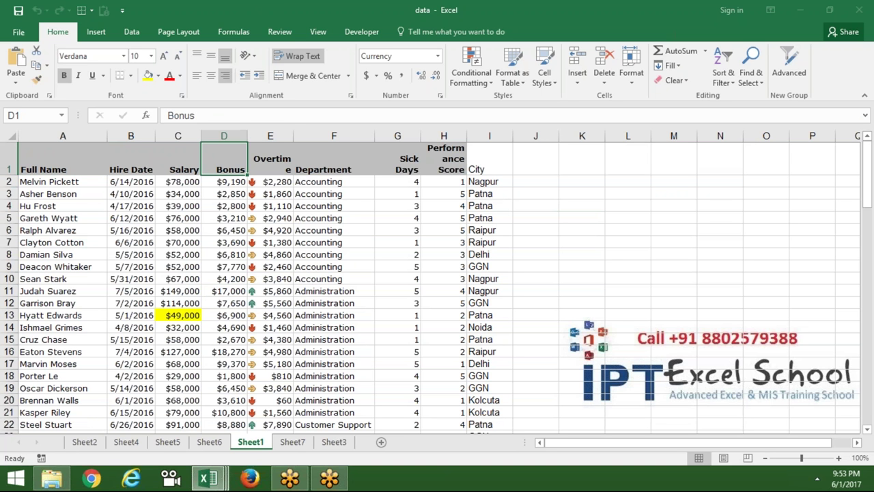
click(268, 159)
click(295, 134)
drag(295, 133, 292, 133)
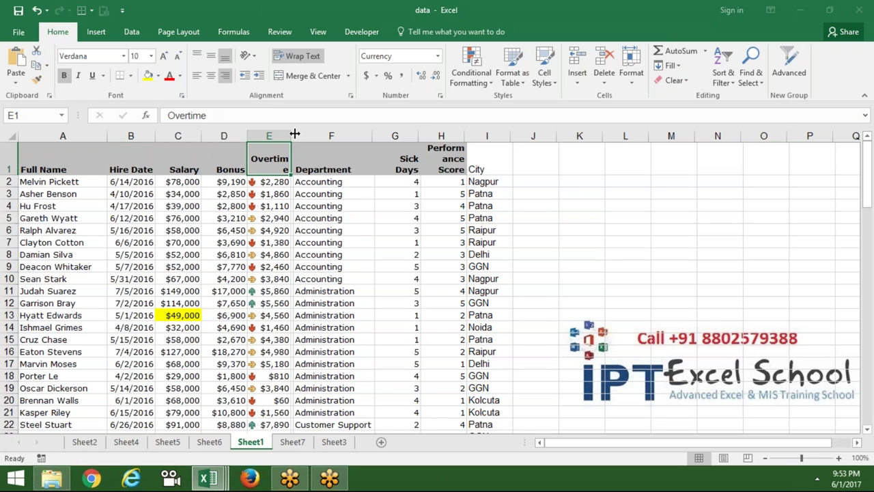
Step: Insert a PivotTable from the employee data starting at A1 onto a new sheet
click(71, 158)
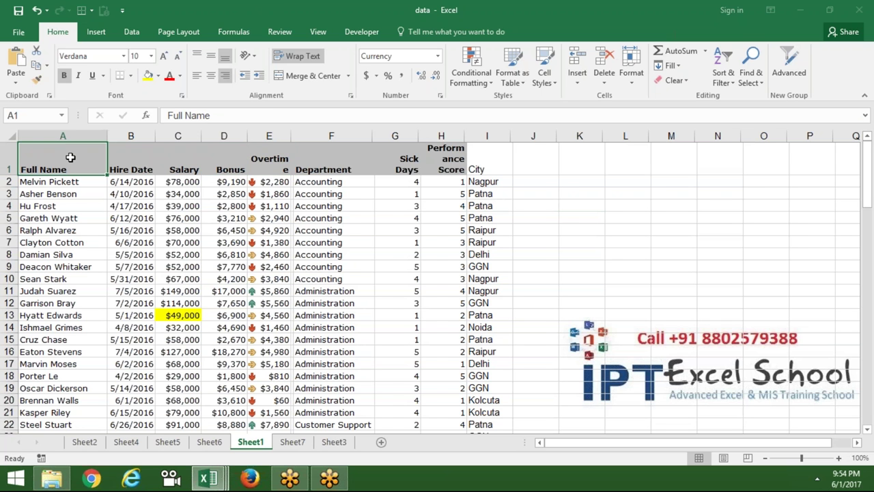
click(96, 33)
click(29, 76)
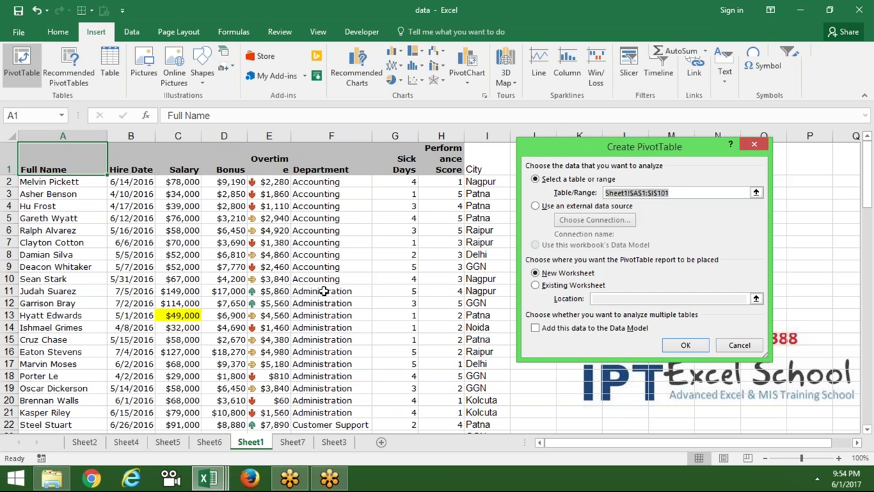
click(685, 345)
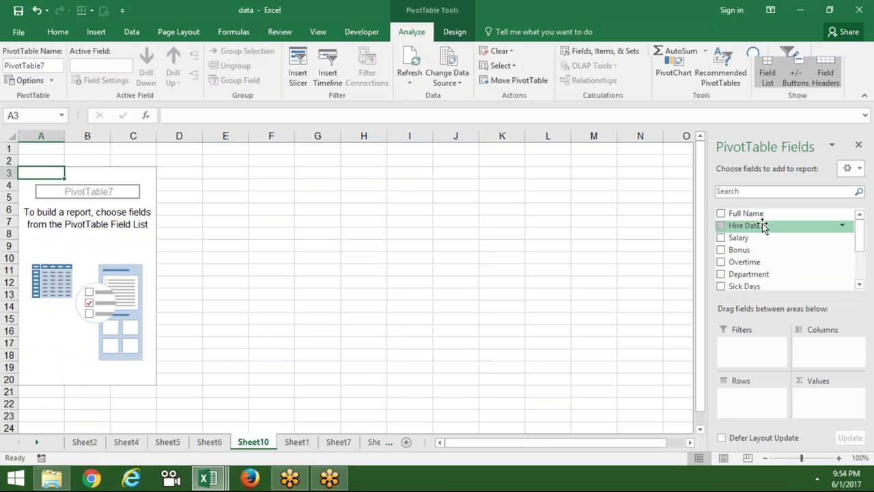
Step: Put Department in Rows and sum Salary, Bonus and Overtime in Values
mouse_move(772, 276)
mouse_down()
mouse_move(752, 400)
mouse_move(765, 396)
mouse_up()
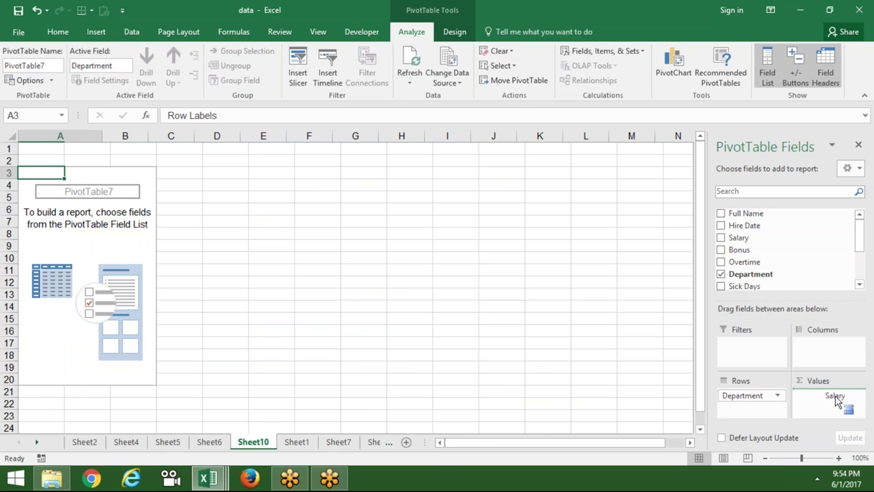
drag(835, 400, 830, 400)
drag(767, 250, 830, 414)
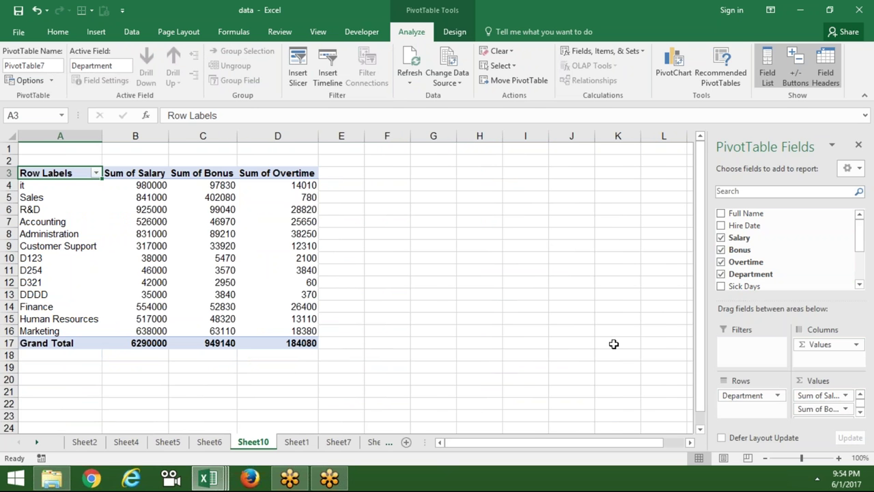
click(419, 243)
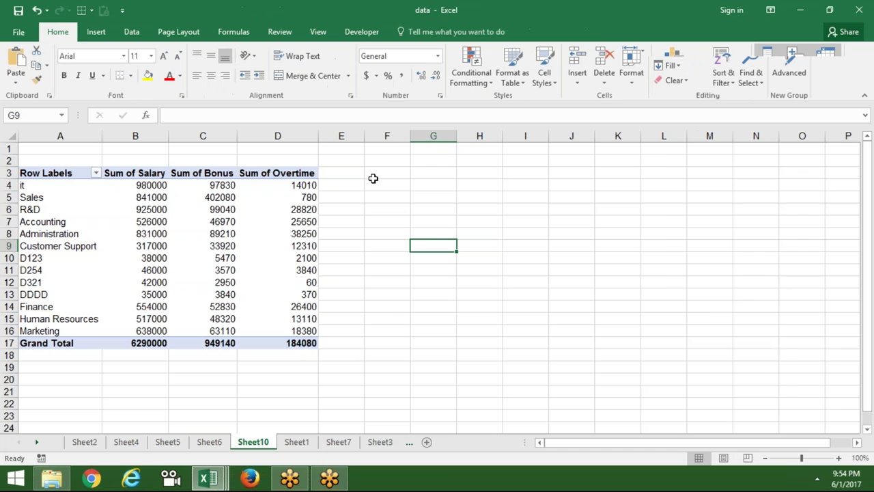
Step: Select a PivotTable value cell and open Fields, Items & Sets on the Analyze tab
mouse_move(329, 187)
mouse_down()
mouse_move(324, 342)
mouse_move(327, 333)
mouse_up()
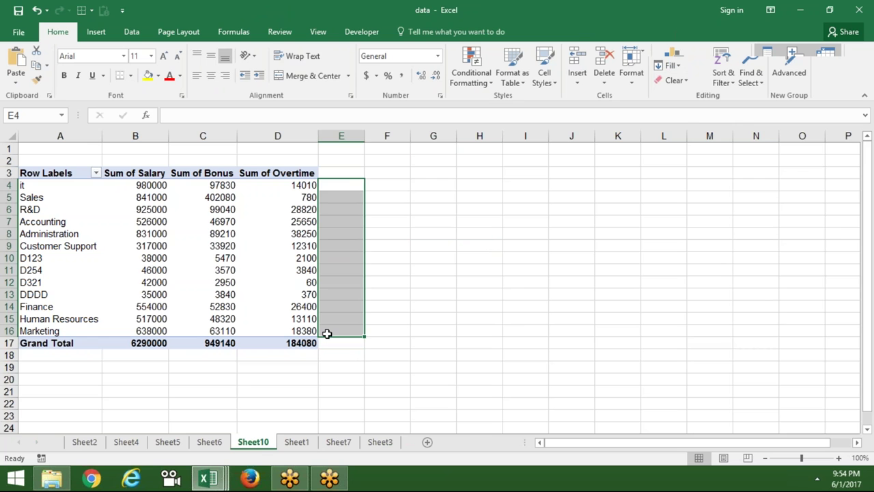
click(207, 257)
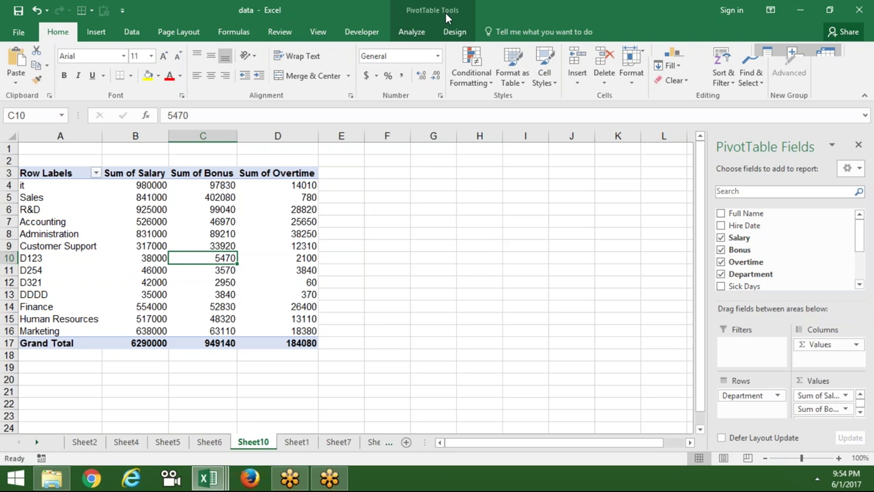
click(425, 31)
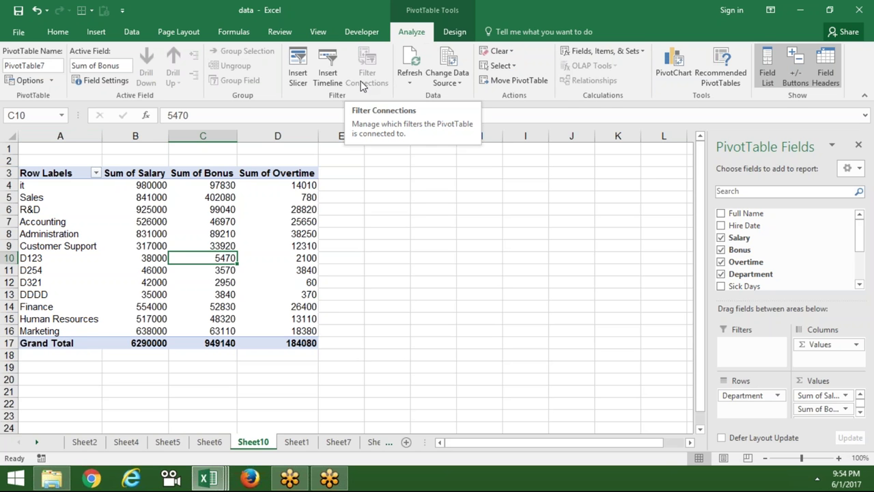
click(591, 56)
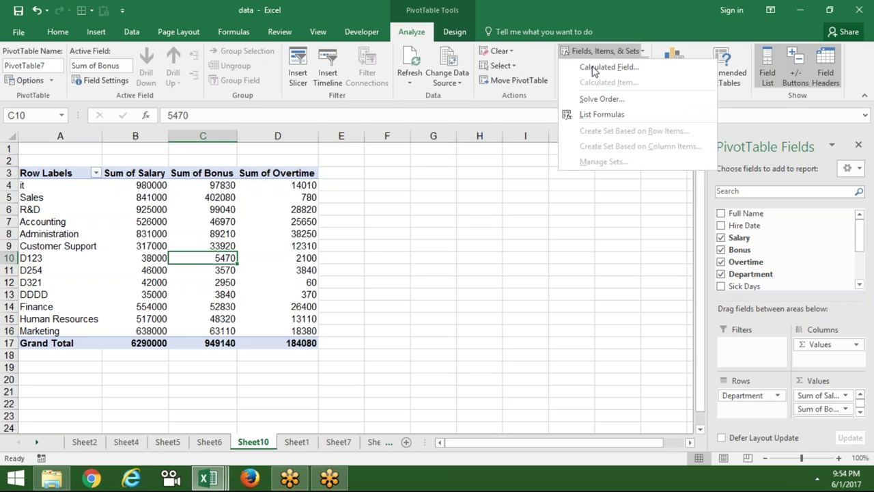
Step: Try repeatedly to start a calculated field from the Fields, Items & Sets menu
click(593, 69)
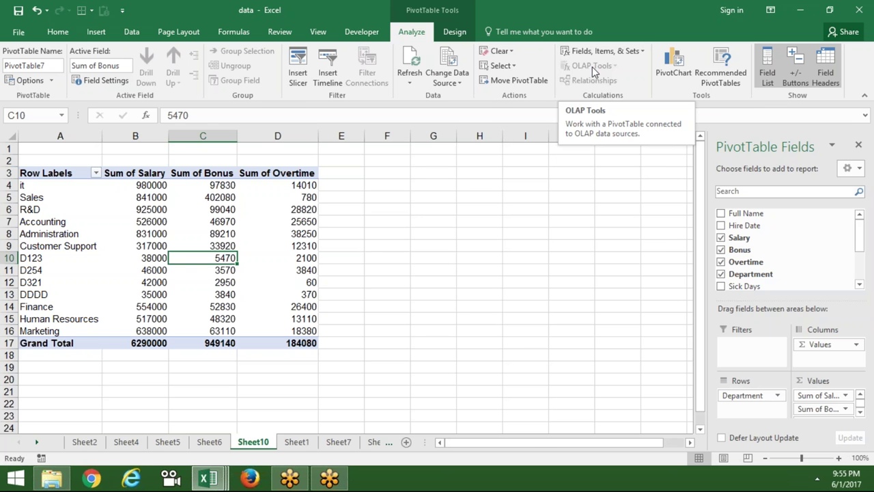
click(526, 233)
click(293, 219)
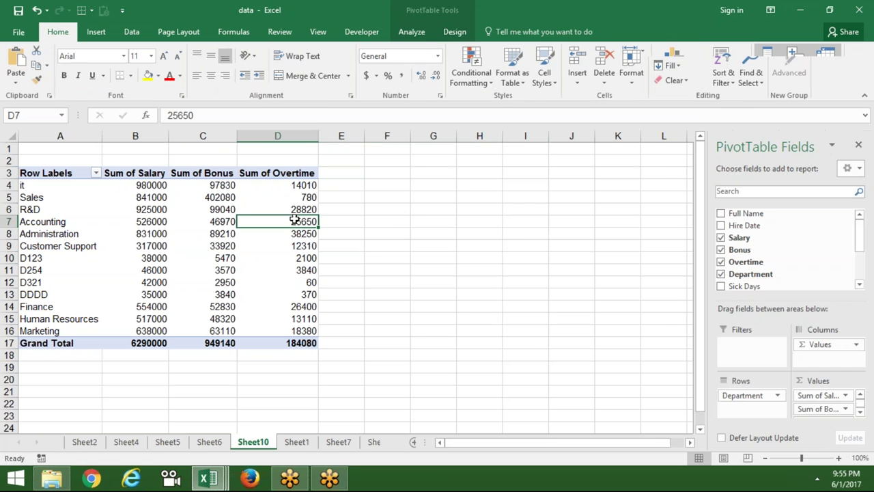
click(410, 32)
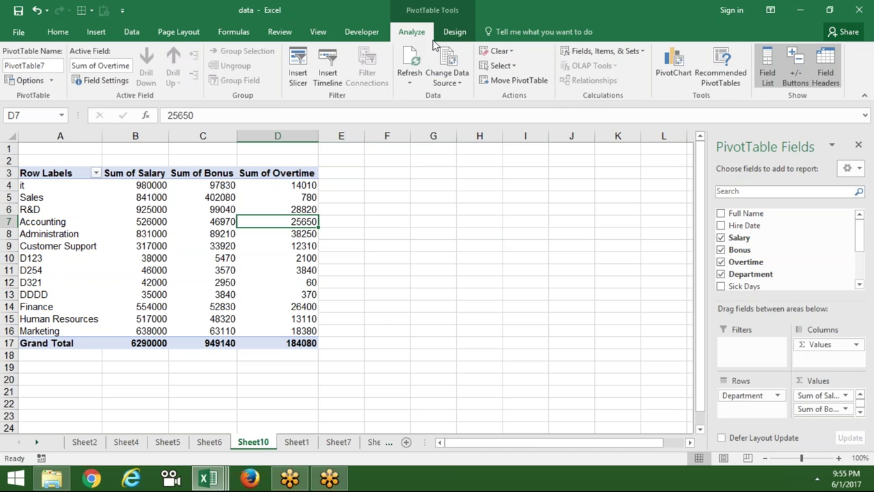
click(581, 53)
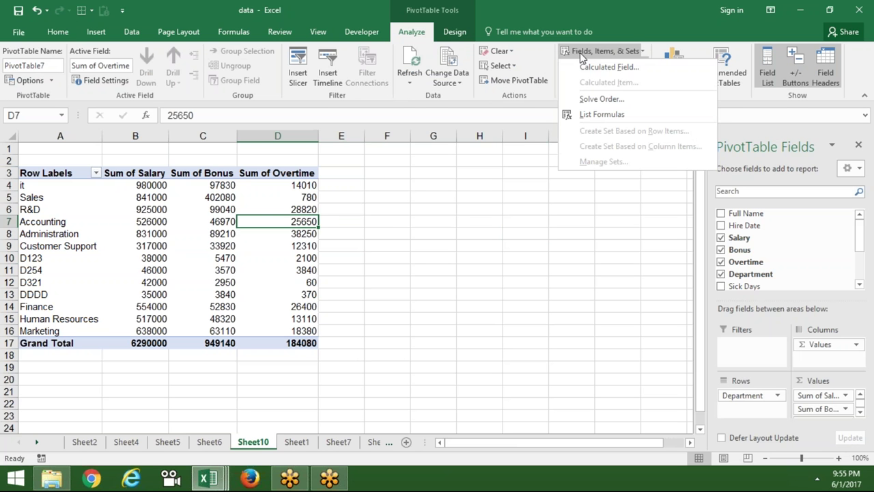
click(591, 71)
click(592, 50)
click(592, 65)
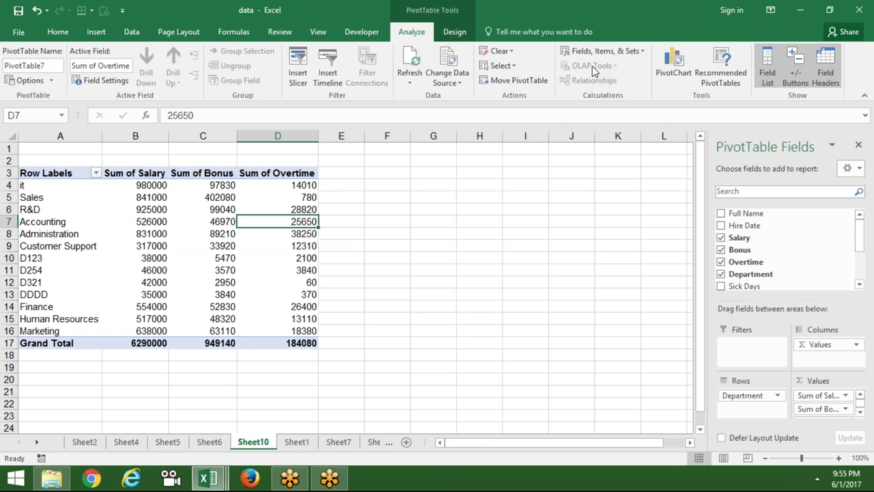
click(593, 51)
click(593, 50)
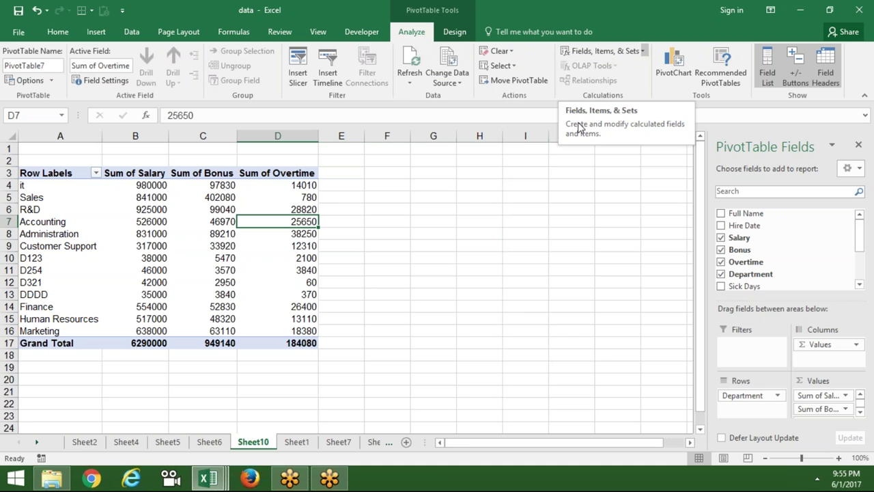
Step: Open Insert Calculated Field with Alt, J, T, J, F and name the field Total
key(alt)
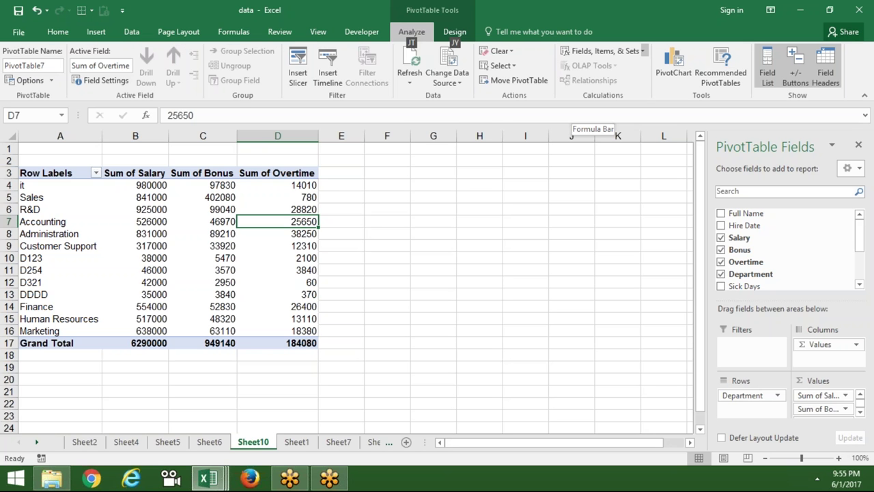
key(j)
key(t)
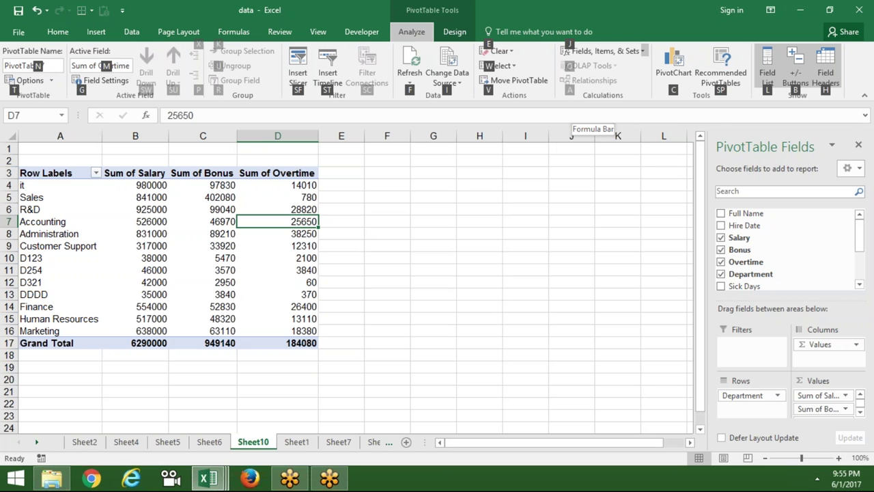
key(j)
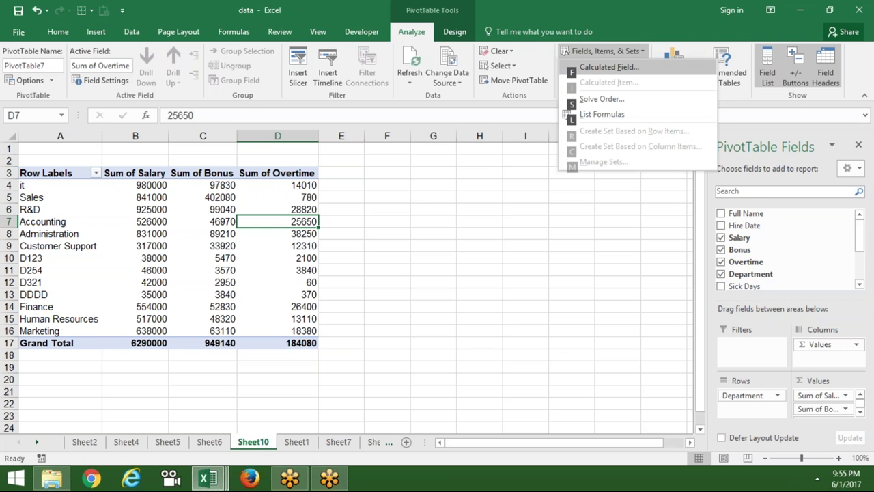
key(f)
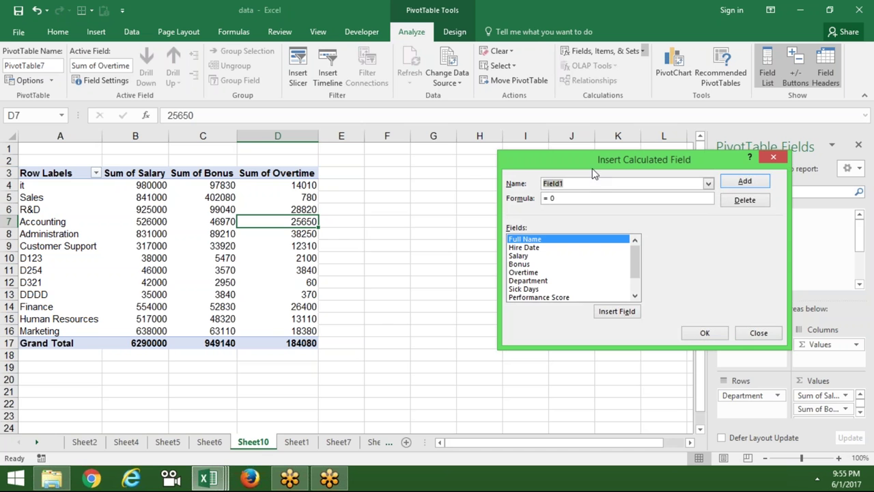
drag(592, 164, 569, 166)
text(Total)
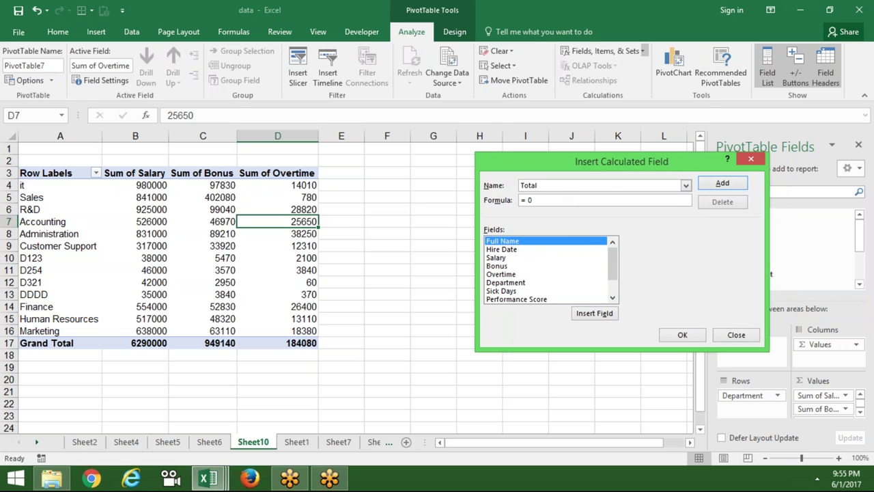
key(BackSpace)
key(BackSpace)
Step: Set Total's formula to Salary+Bonus+Overtime, add it, and select the Sum of Total values
click(509, 258)
click(587, 314)
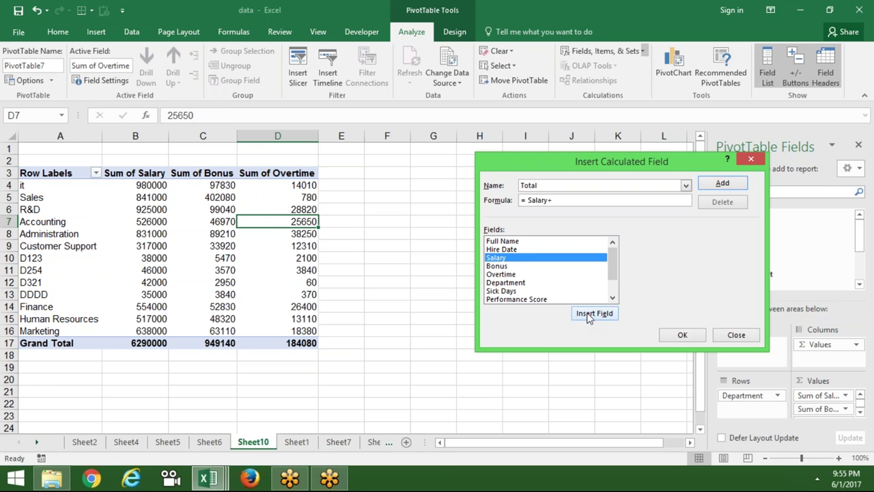
click(540, 267)
click(601, 316)
text(+)
click(564, 276)
click(596, 314)
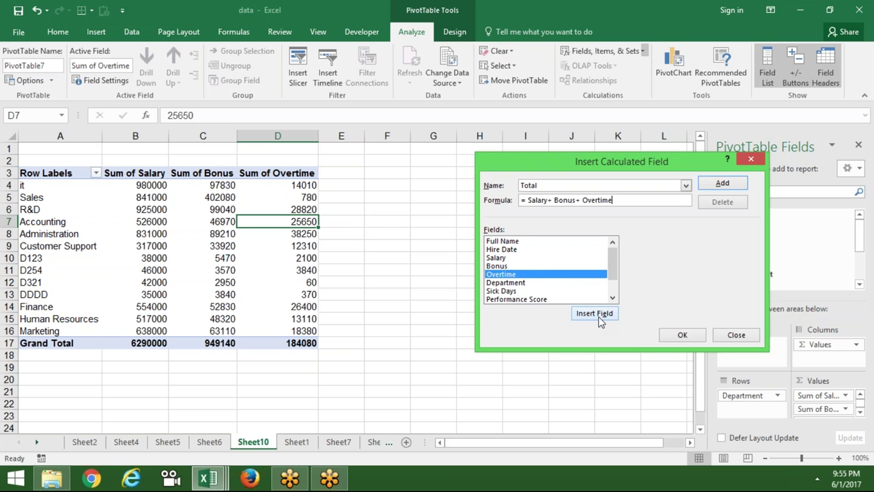
click(723, 184)
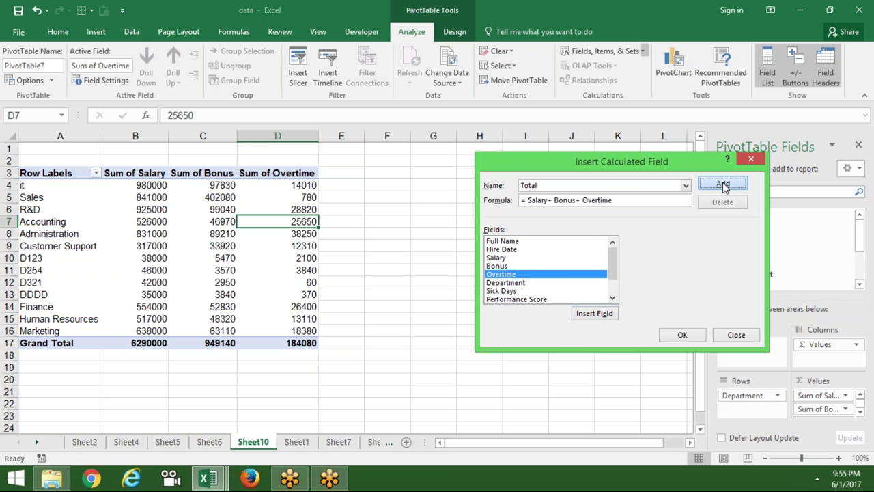
click(685, 335)
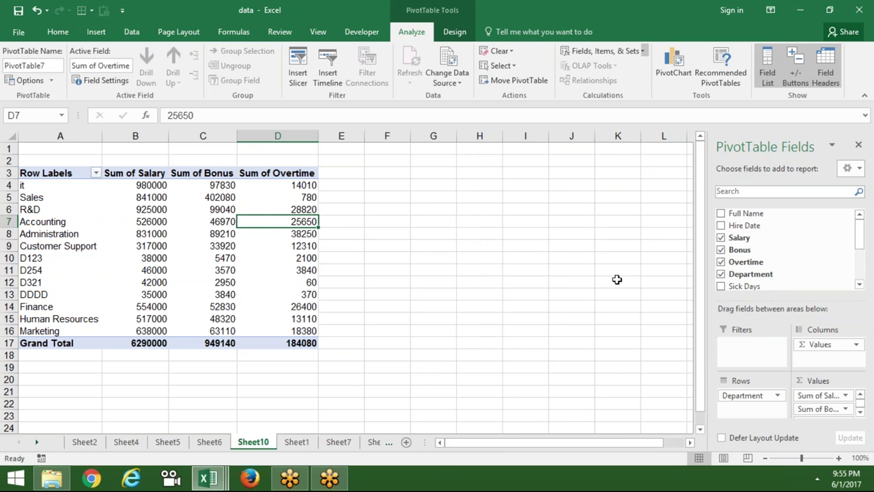
click(617, 280)
drag(369, 185, 374, 332)
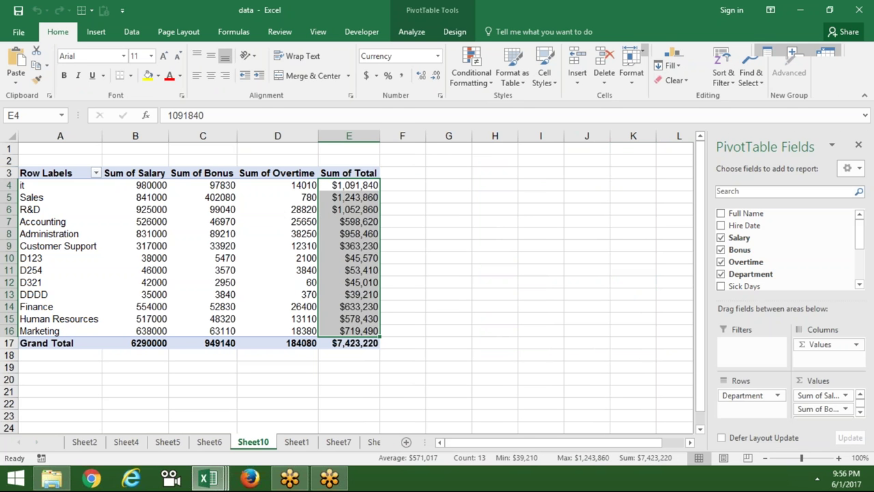
Step: Open Insert Calculated Field with Alt, J, T, J, F and name the field TAX
key(alt)
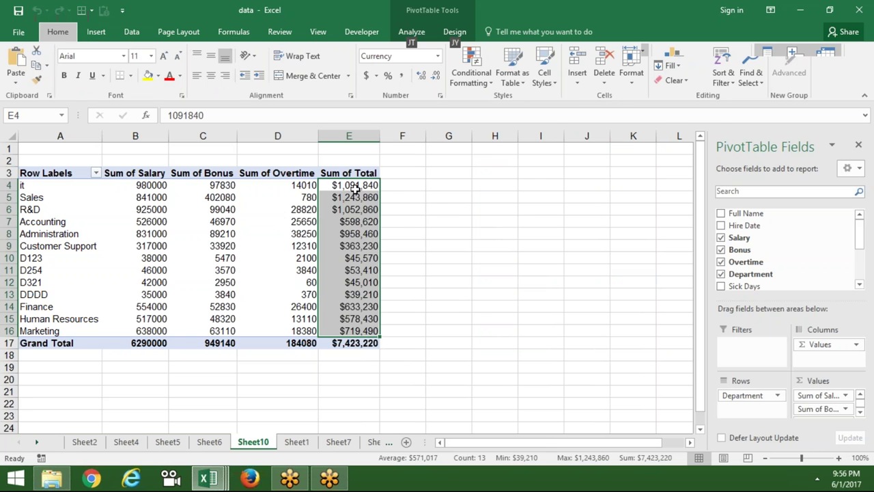
key(j)
key(t)
key(alt+j)
key(t)
key(j)
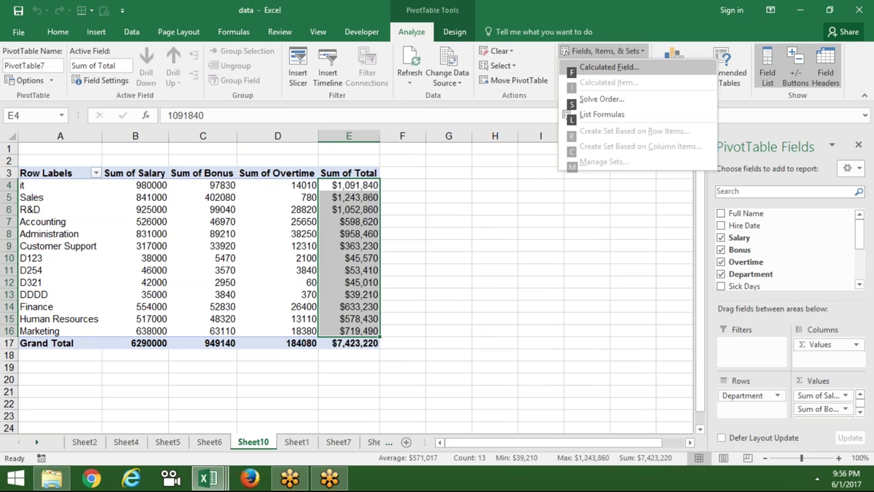
key(f)
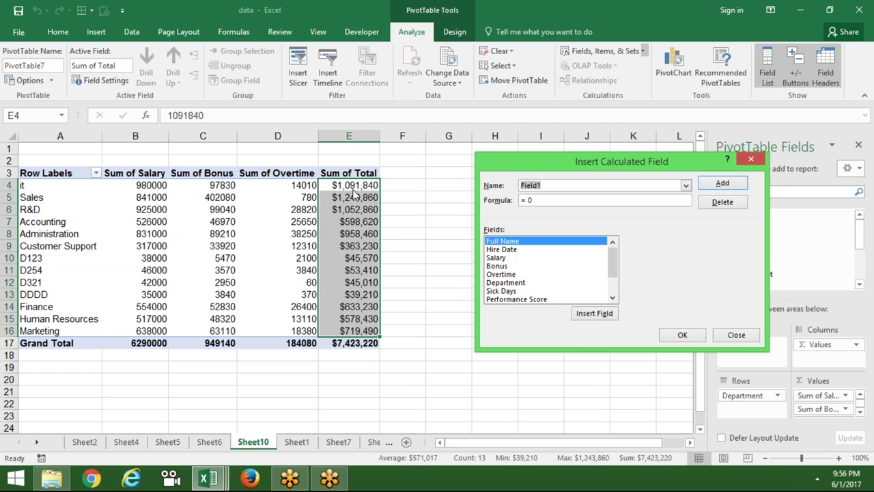
text(TAX)
Step: Set TAX's formula to Total*15% and add it to the PivotTable
click(534, 202)
key(BackSpace)
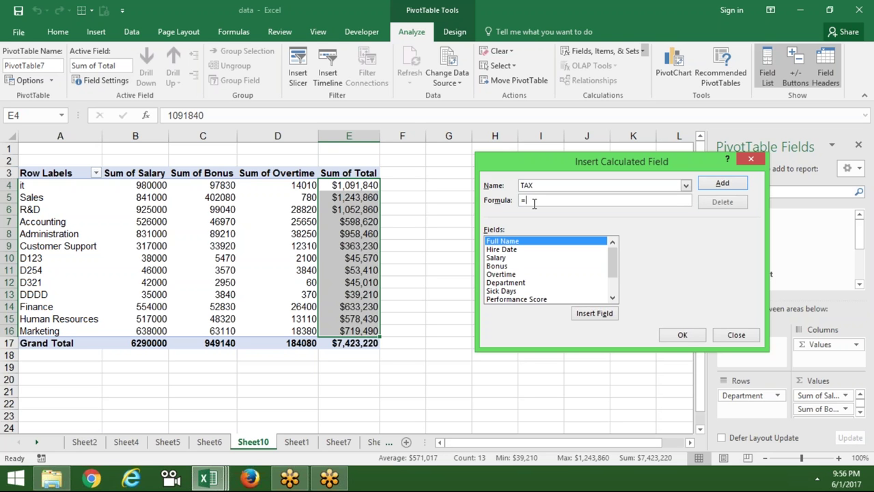
drag(613, 271, 614, 290)
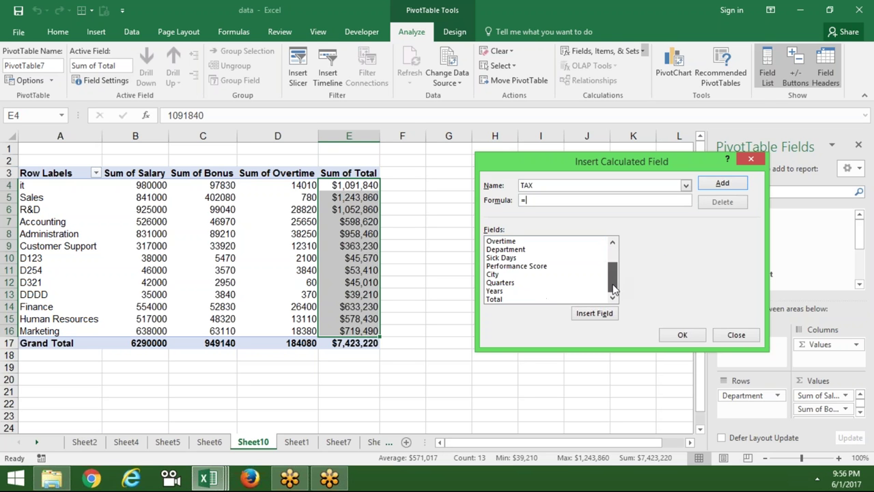
click(591, 300)
click(602, 317)
text(*15%)
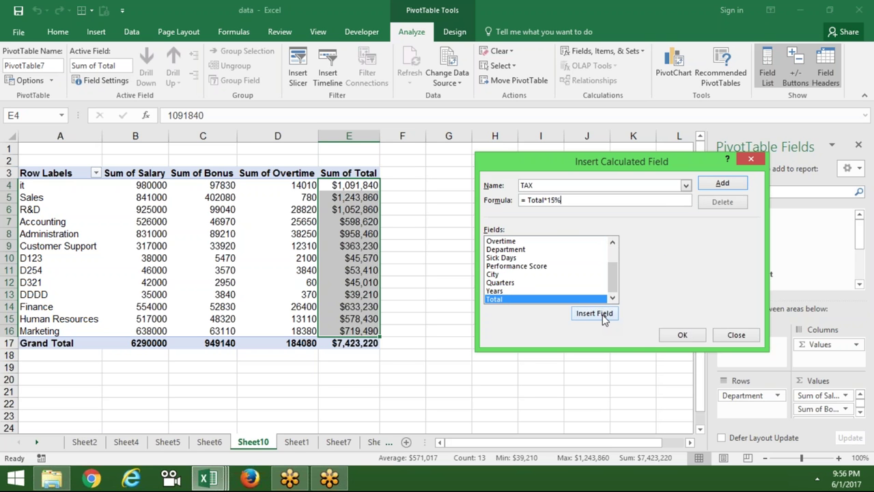
click(716, 183)
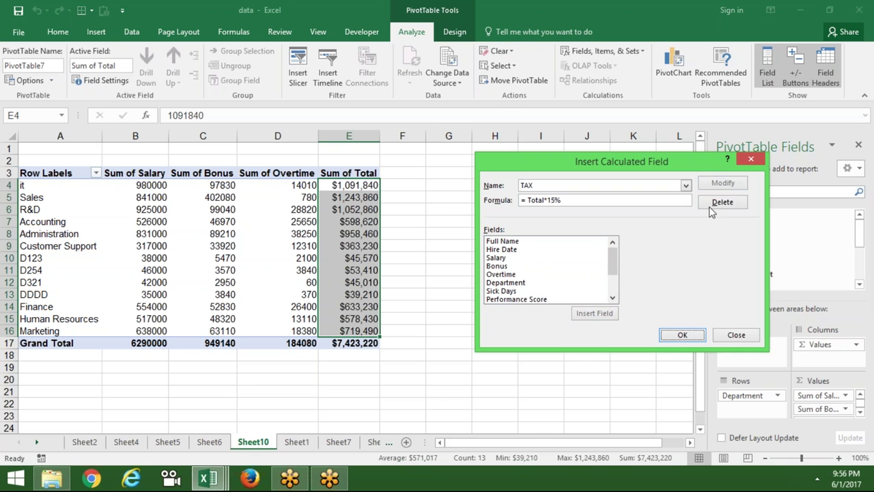
click(685, 339)
click(683, 342)
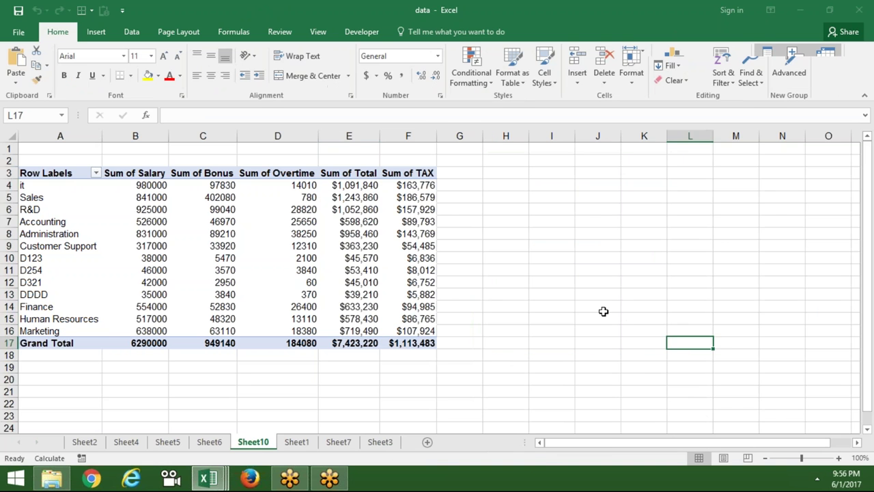
click(605, 311)
Step: Add three decimal places to the whole Sum of TAX column
click(408, 243)
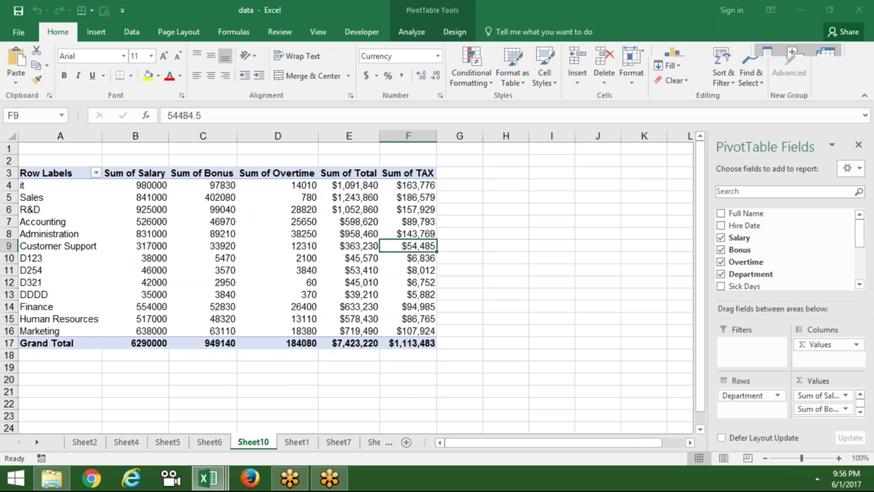
click(421, 183)
mouse_move(422, 184)
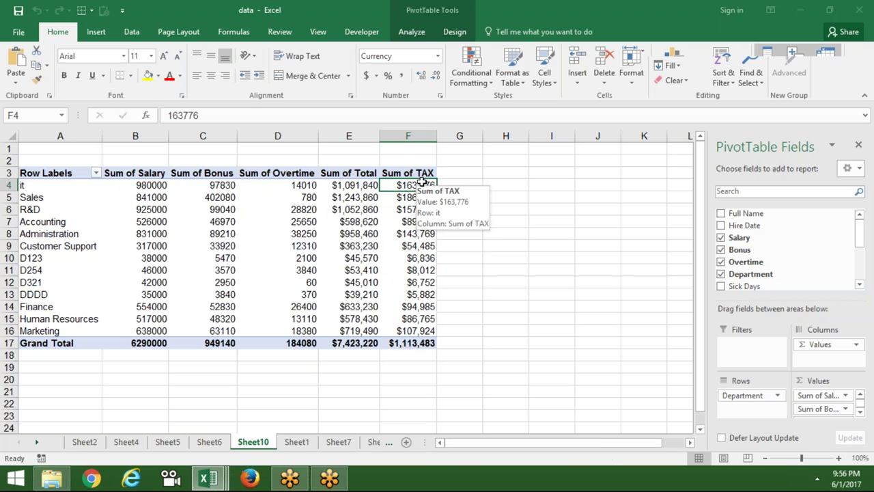
key(ctrl+shift+Down)
click(423, 80)
click(423, 80)
click(423, 79)
click(423, 80)
click(423, 80)
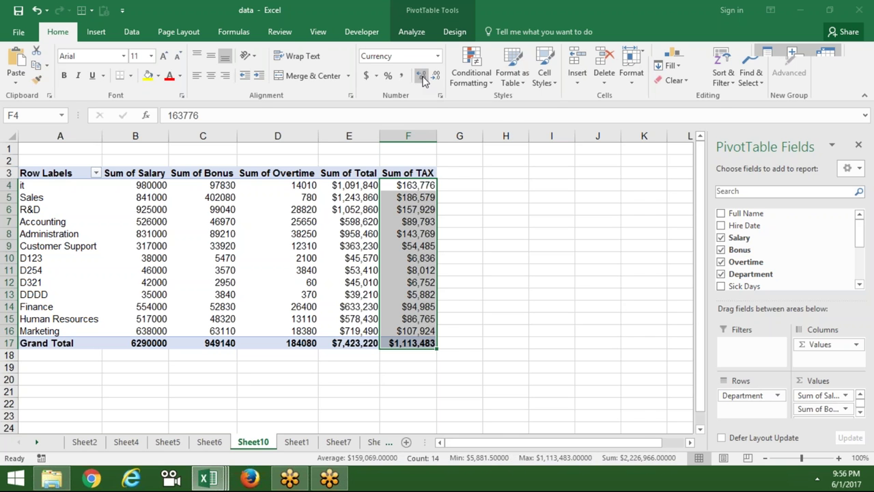
click(481, 258)
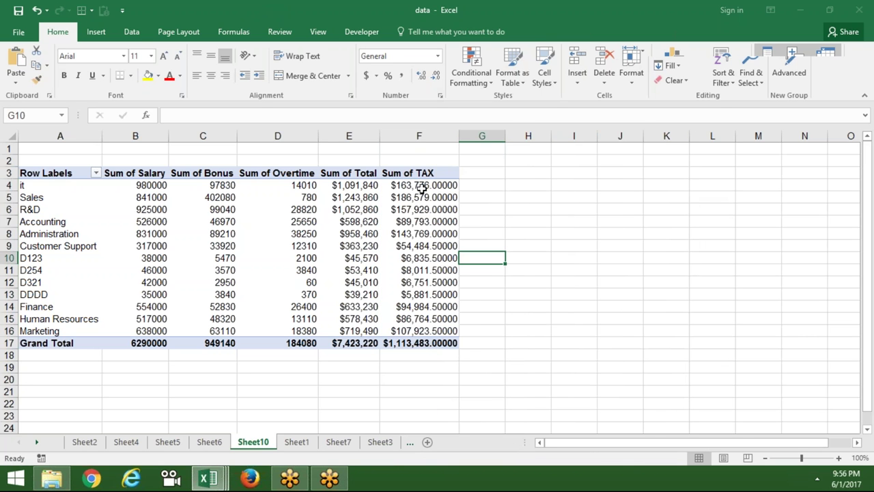
Step: Remove two decimal places from the department TAX values, excluding the Grand Total
click(423, 190)
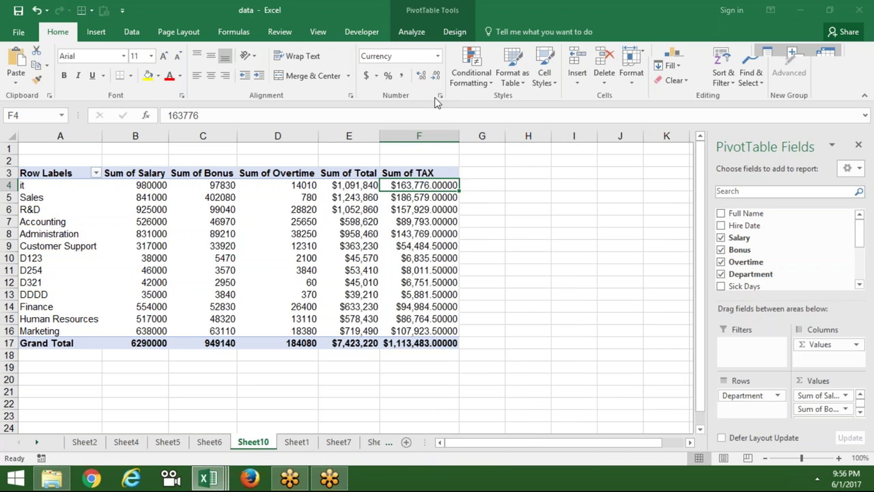
key(ctrl+shift+Down)
key(ctrl+shift+Up)
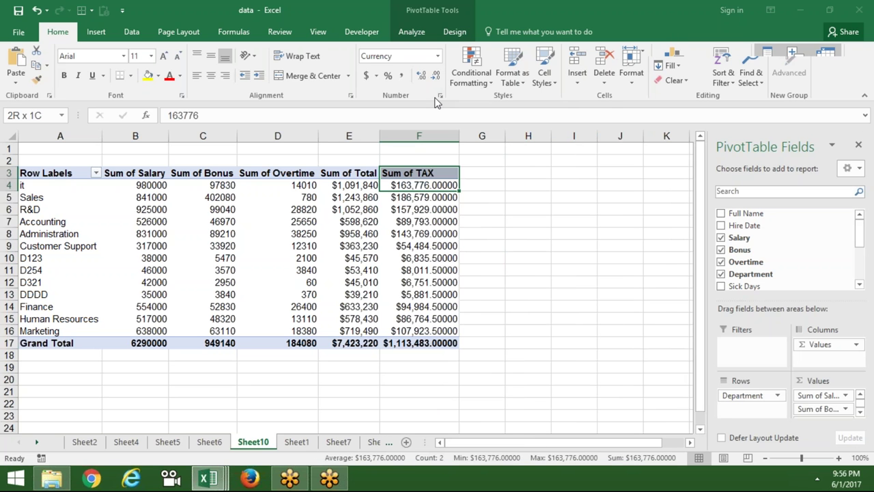
key(ctrl+shift+Down)
key(shift+Up)
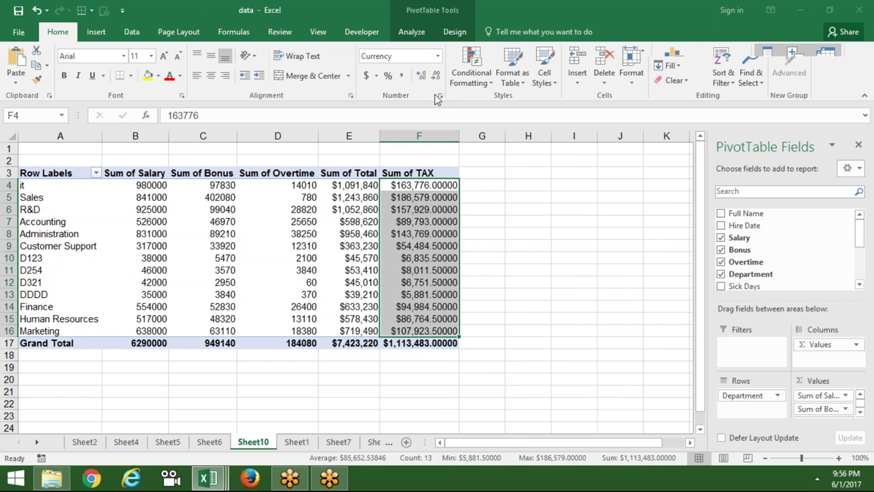
click(436, 76)
click(435, 75)
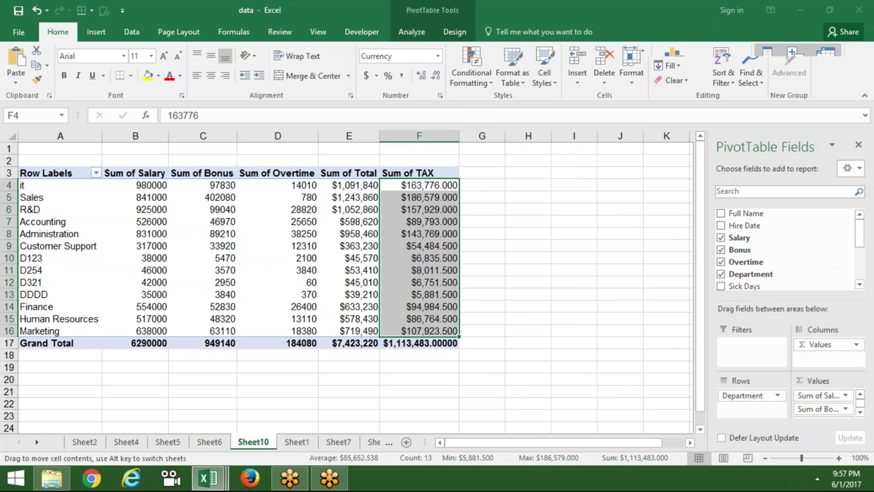
Step: Bring up the Home tab keyboard shortcut hints
key(alt)
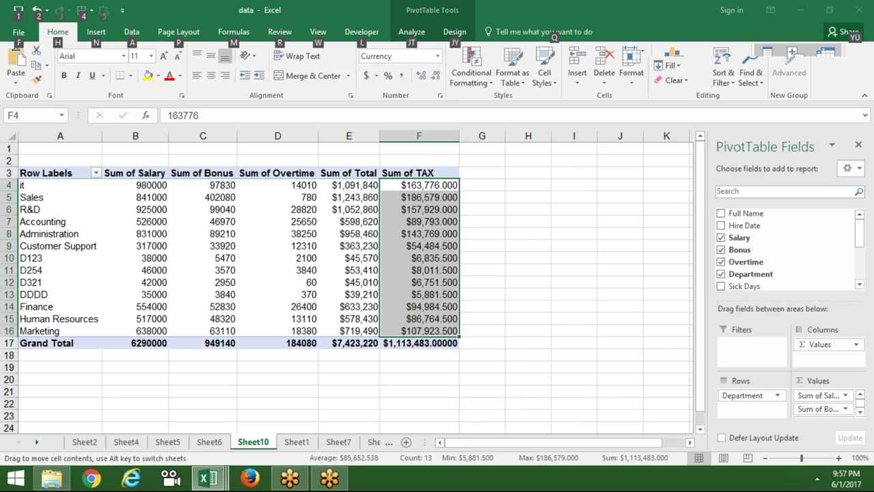
key(h)
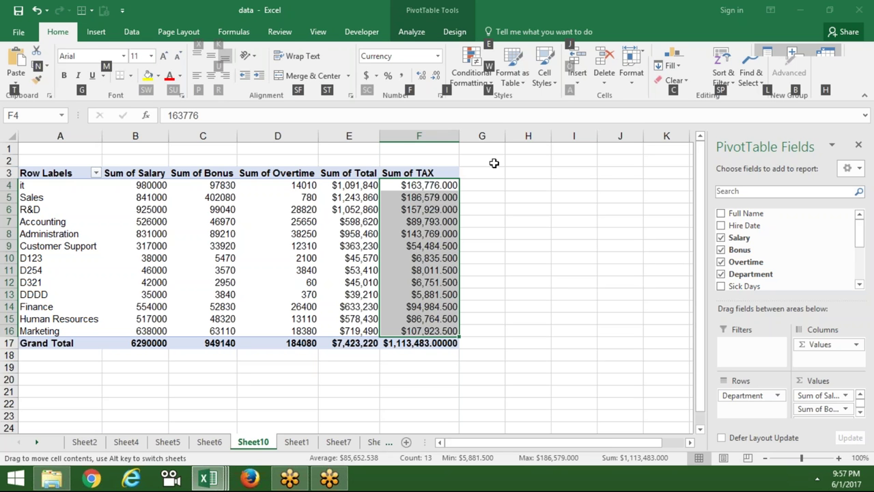
key(Escape)
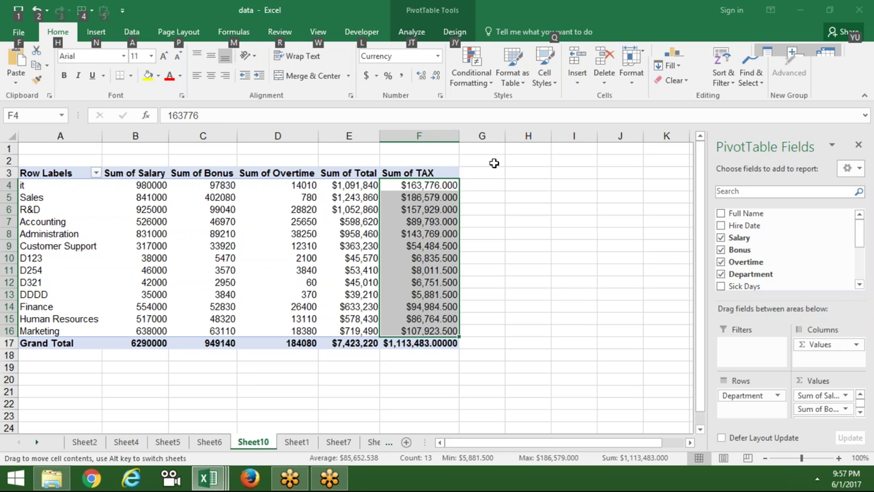
key(h)
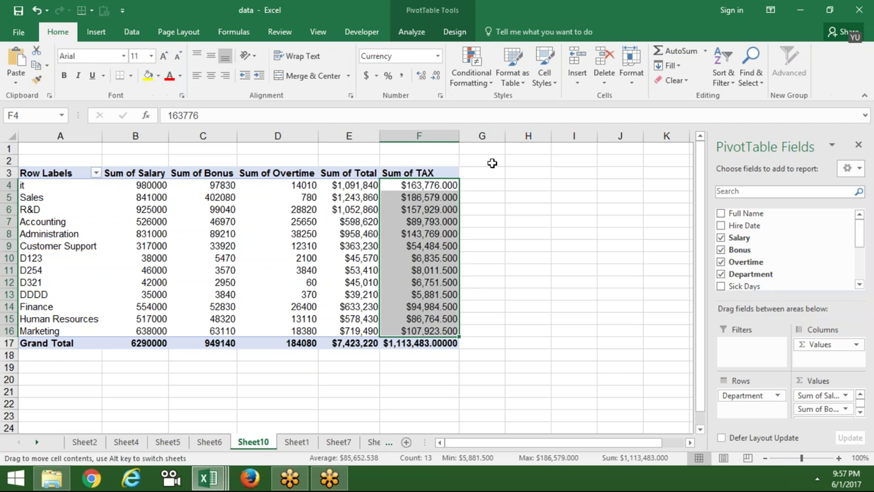
Step: From a PivotTable cell, open Insert Calculated Field with Alt, J, T, J, F
click(311, 232)
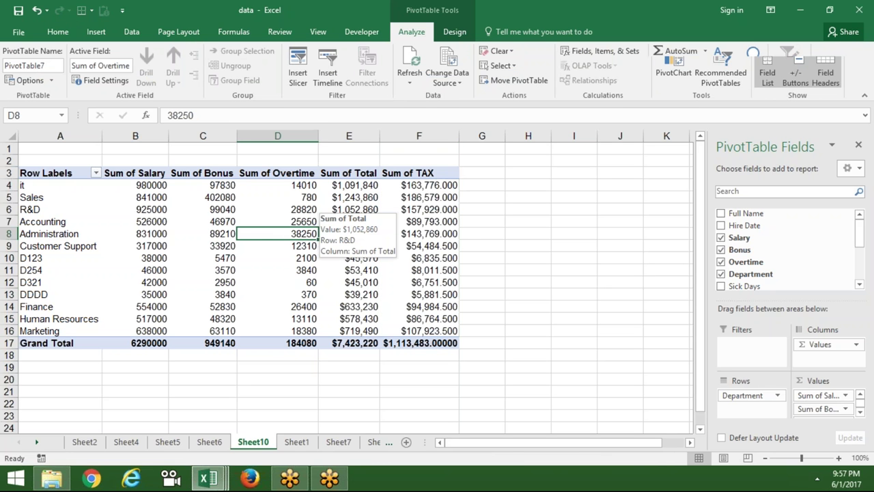
key(alt)
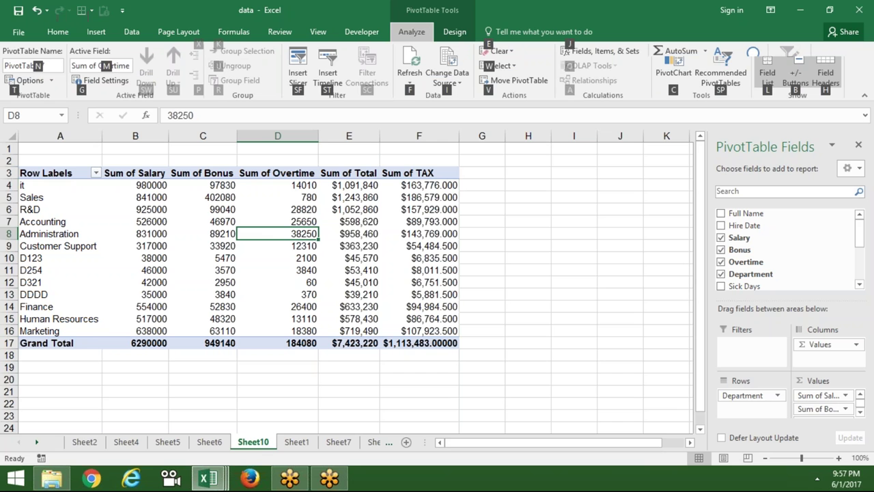
key(alt)
key(alt)
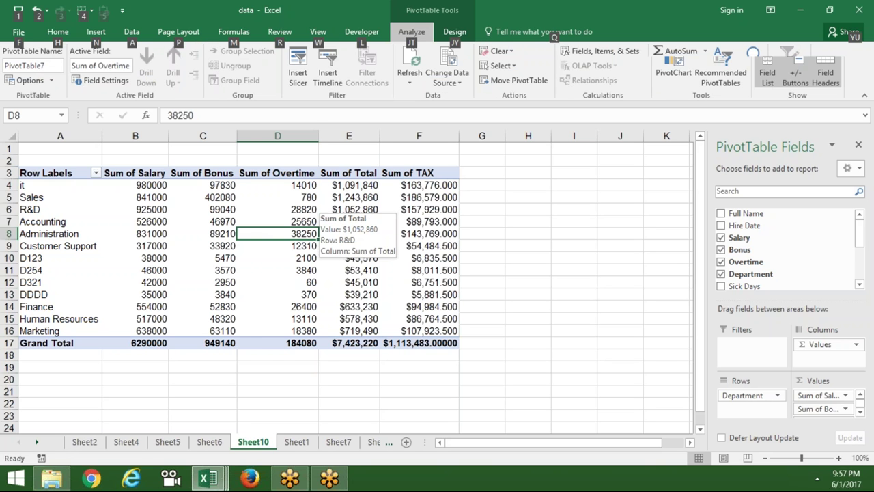
key(j)
key(t)
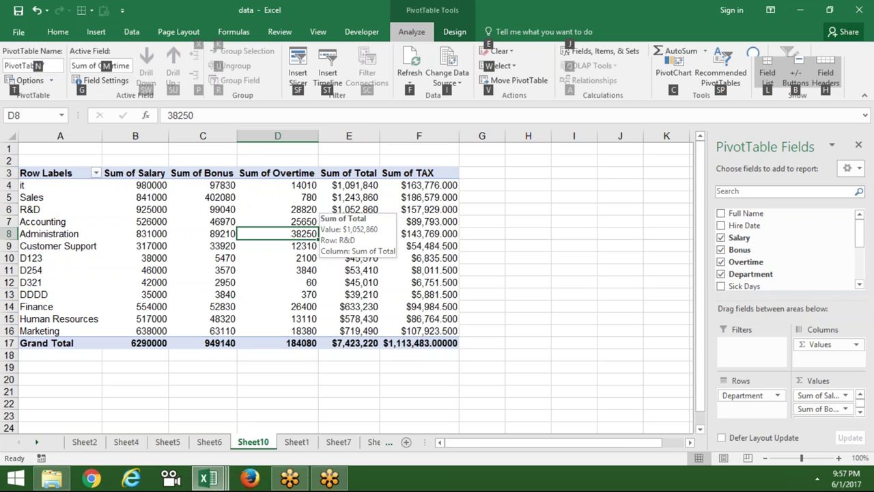
key(Escape)
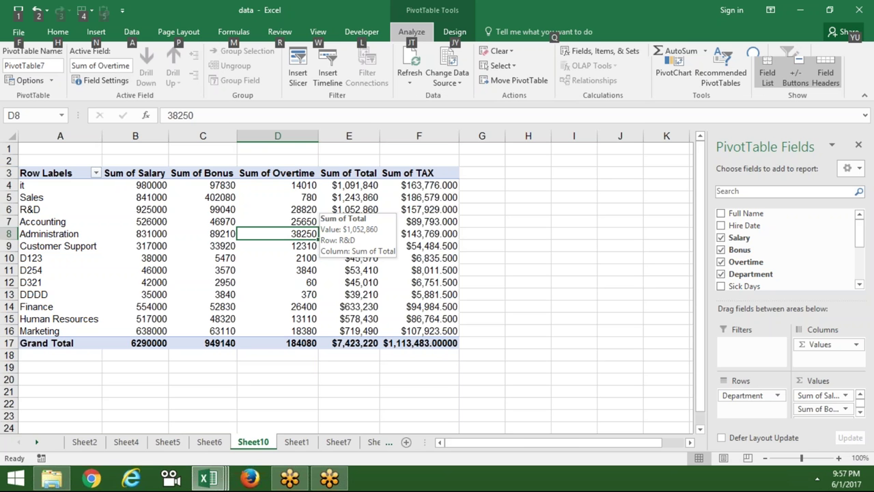
key(j)
key(t)
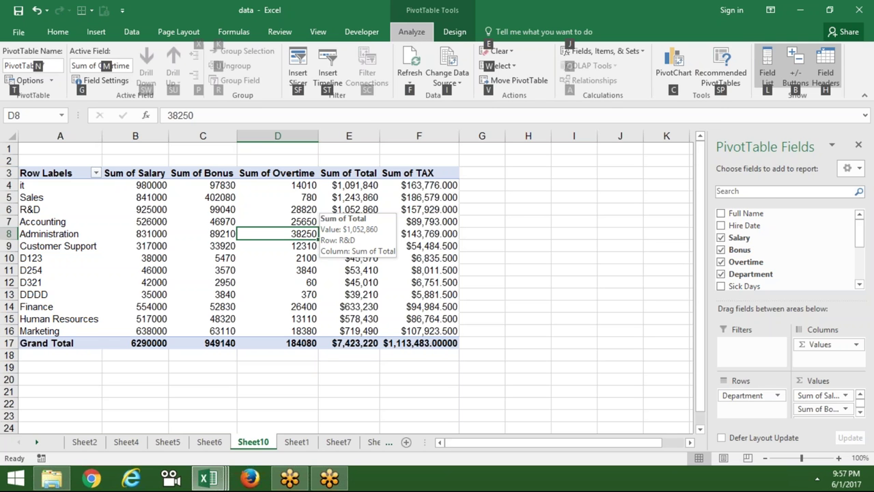
key(j)
key(f)
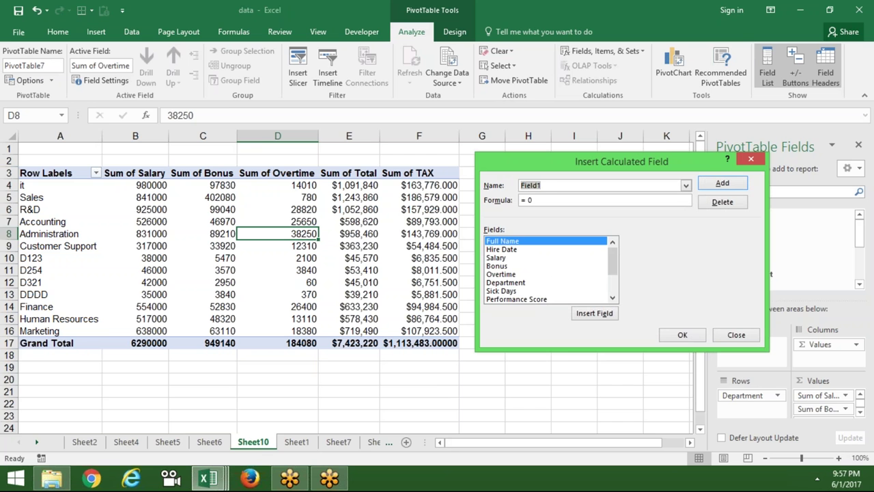
Step: Name the new calculated field RTAX
text(t)
key(BackSpace)
text(ra)
key(BackSpace)
key(BackSpace)
text(Ra)
key(BackSpace)
text(TAX)
key(BackSpace)
Step: Set RTAX's formula to int(TAX), add it, and check the Administration value
text(int()
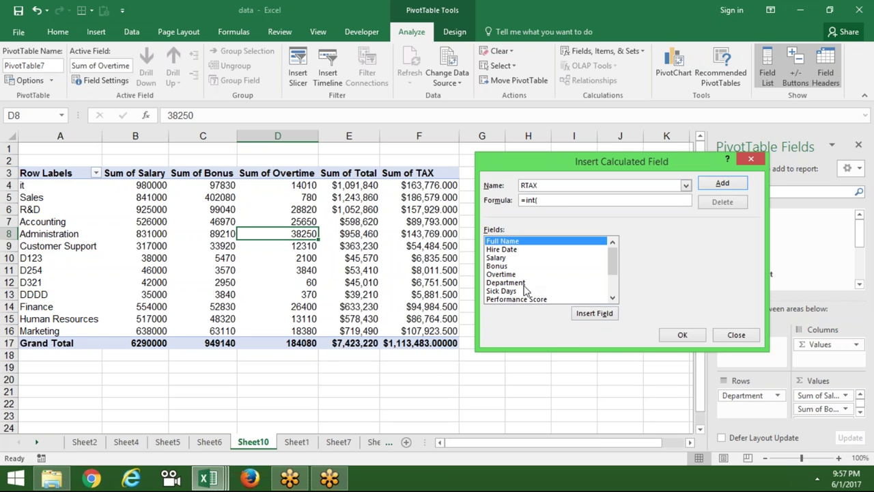
click(613, 289)
click(588, 300)
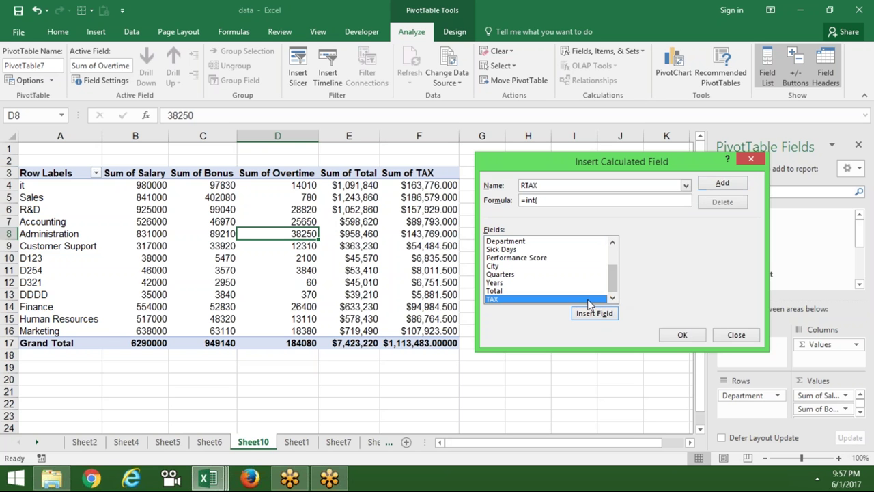
click(594, 314)
text())
click(734, 185)
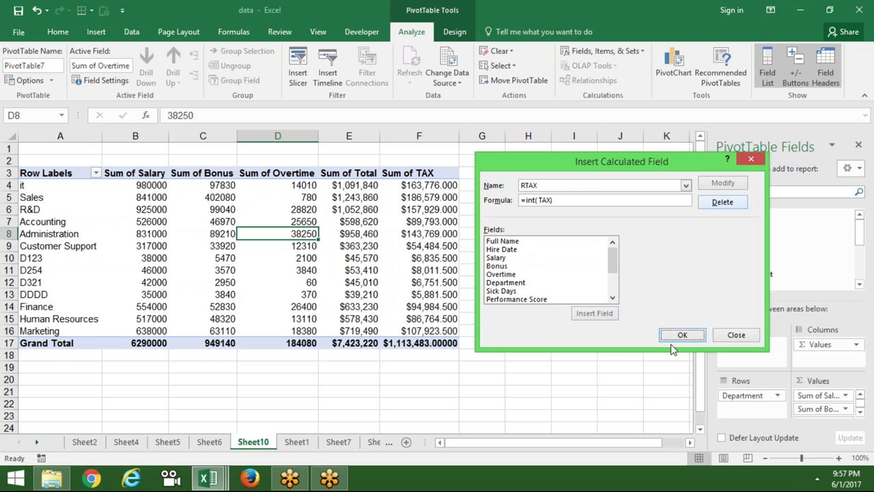
click(680, 337)
click(510, 236)
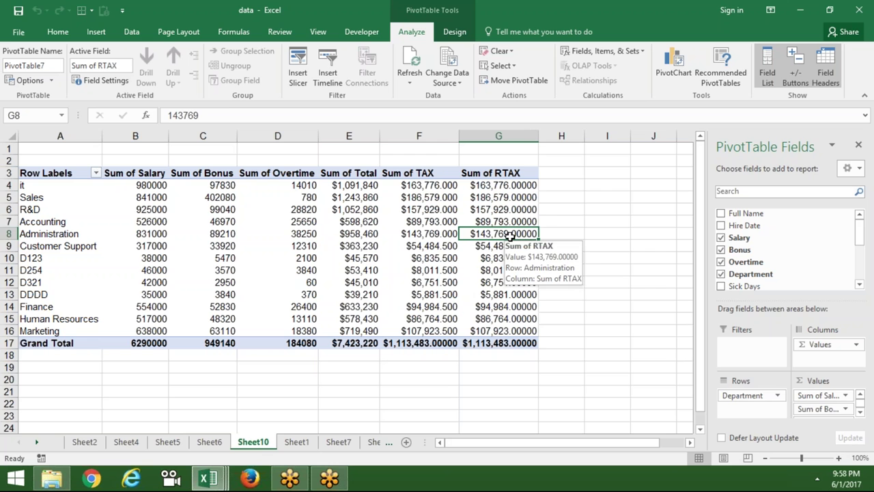